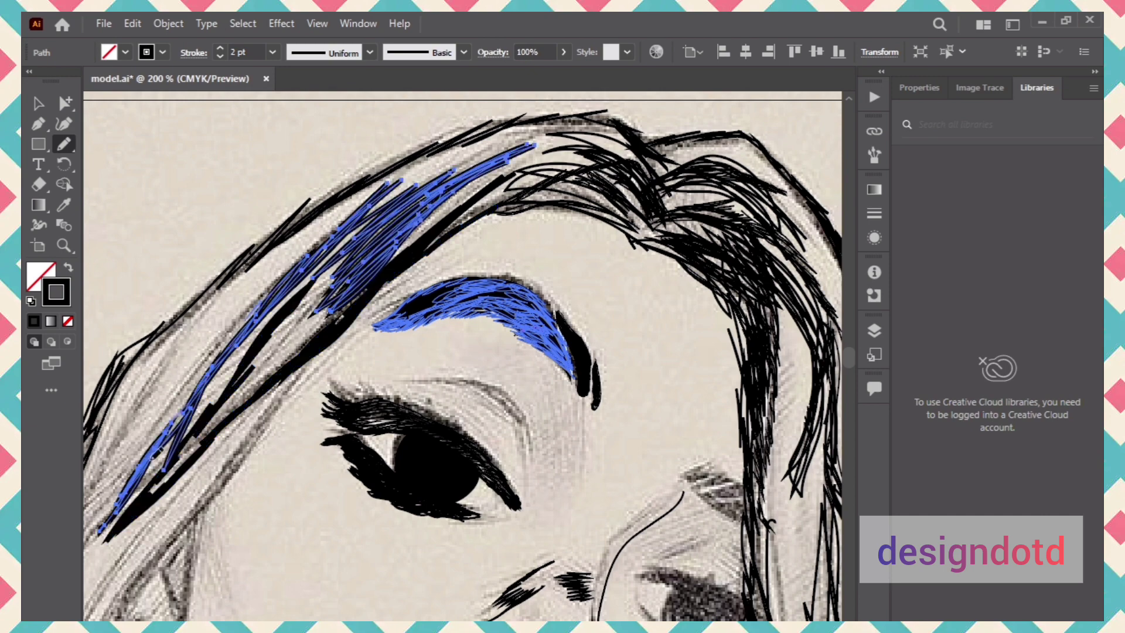
- Set the stroke weight of the selected eyebrow and front hair strokes to 1 pt
left_click(220, 56)
left_click(220, 56)
scroll(229, 48, "down", 1)
left_click(221, 48)
key("v")
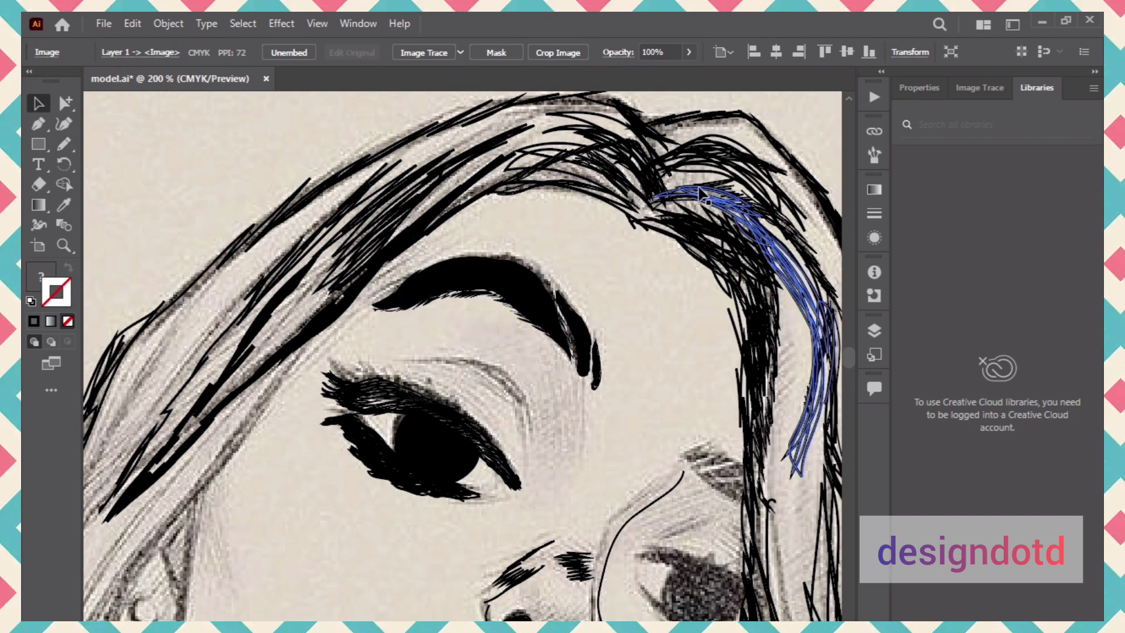
- Trace the hair on the left side of the face with pencil strokes, continuing the strand down below the ear
scroll(308, 230, "down", 3)
mouse_move(216, 391)
left_mouse_down()
mouse_move(166, 432)
mouse_move(245, 315)
mouse_move(147, 475)
mouse_move(122, 544)
left_mouse_up()
scroll(122, 542, "left", 10)
scroll(122, 542, "down", 3)
scroll(164, 130, "right", 15)
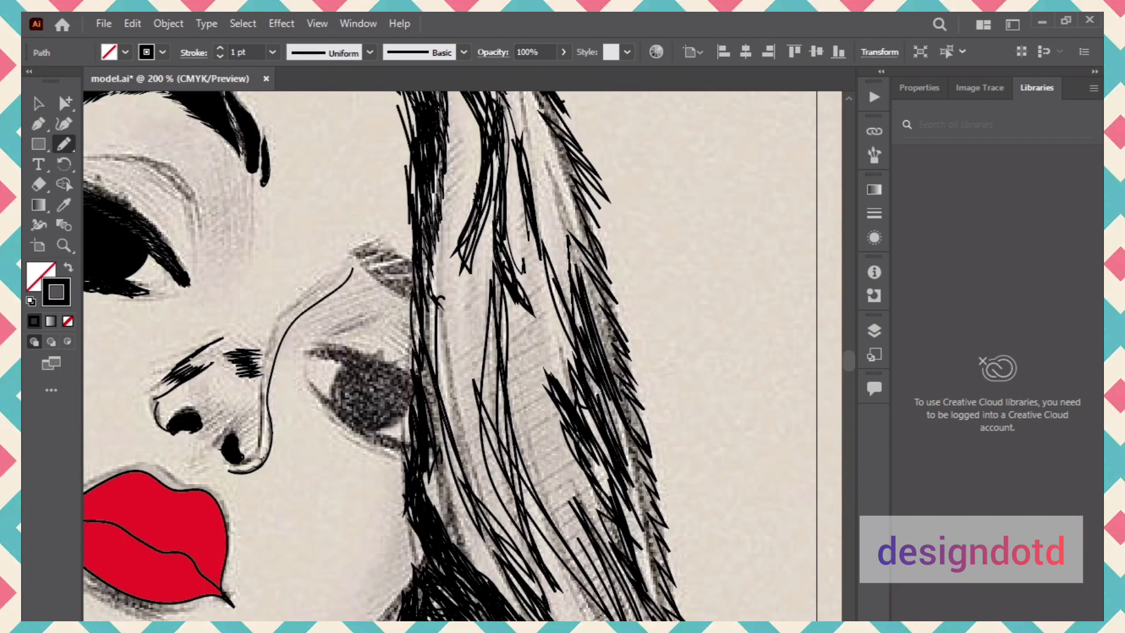
scroll(156, 141, "left", 9)
scroll(146, 151, "down", 8)
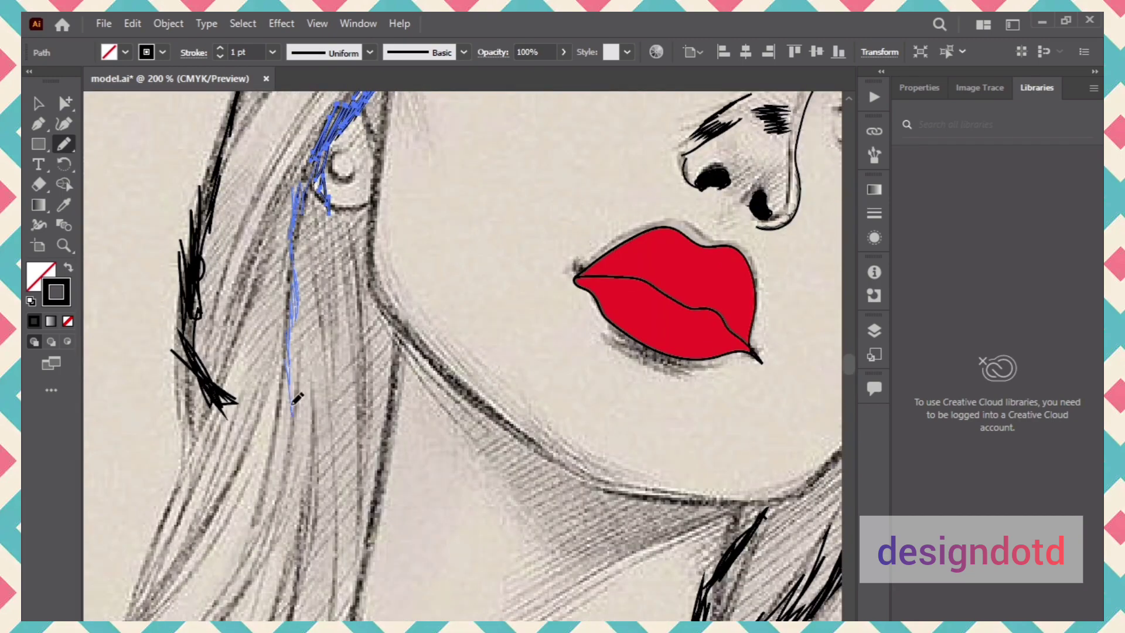
left_click_drag(293, 404, 225, 526)
scroll(226, 525, "down", 2)
scroll(226, 525, "left", 5)
scroll(225, 526, "down", 3)
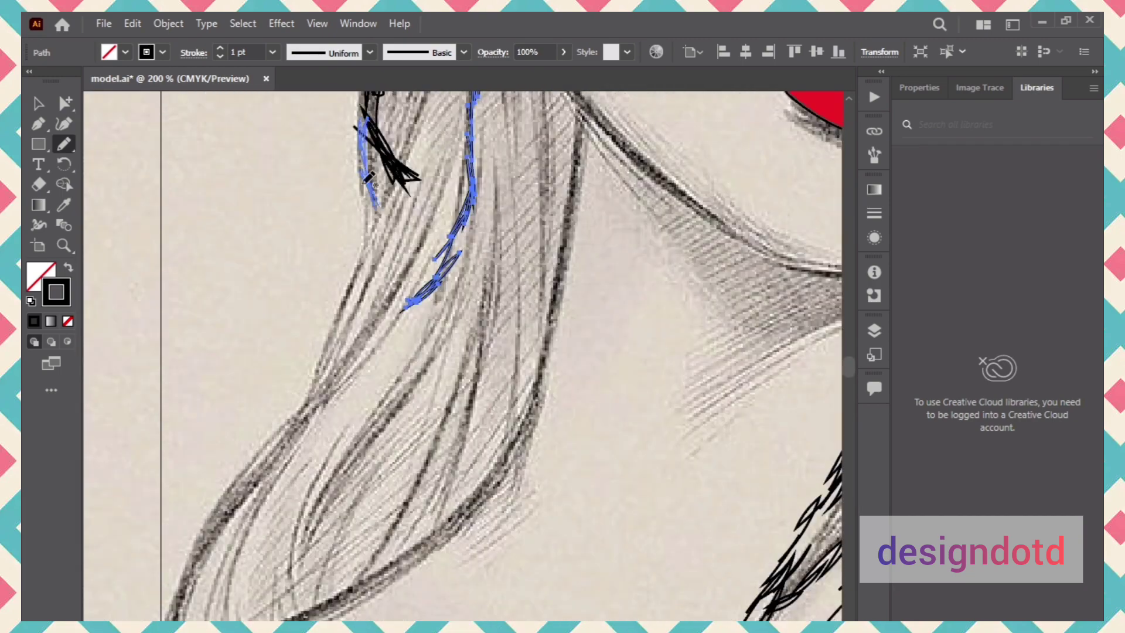
- Trace the outer edge of the left lock down to its tip and back along its lower edge
left_click_drag(259, 462, 172, 614)
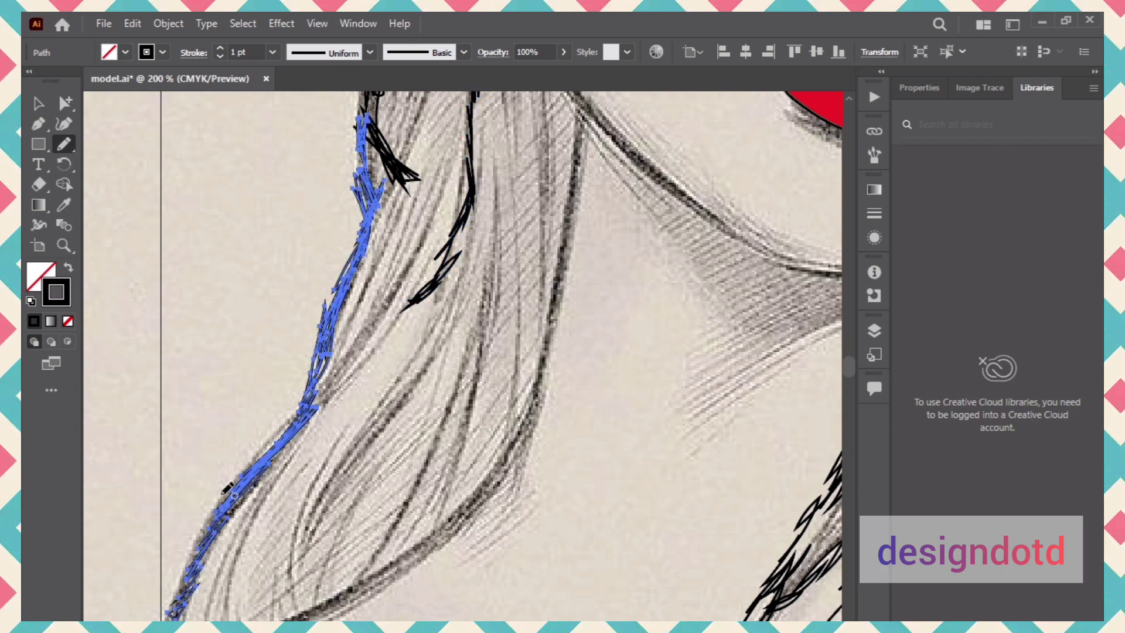
scroll(172, 613, "down", 3)
left_click_drag(171, 494, 267, 499)
left_click_drag(391, 441, 477, 367)
- Trace the left lock's inner edge up beside the neck and add strands below the ear
scroll(478, 367, "up", 5)
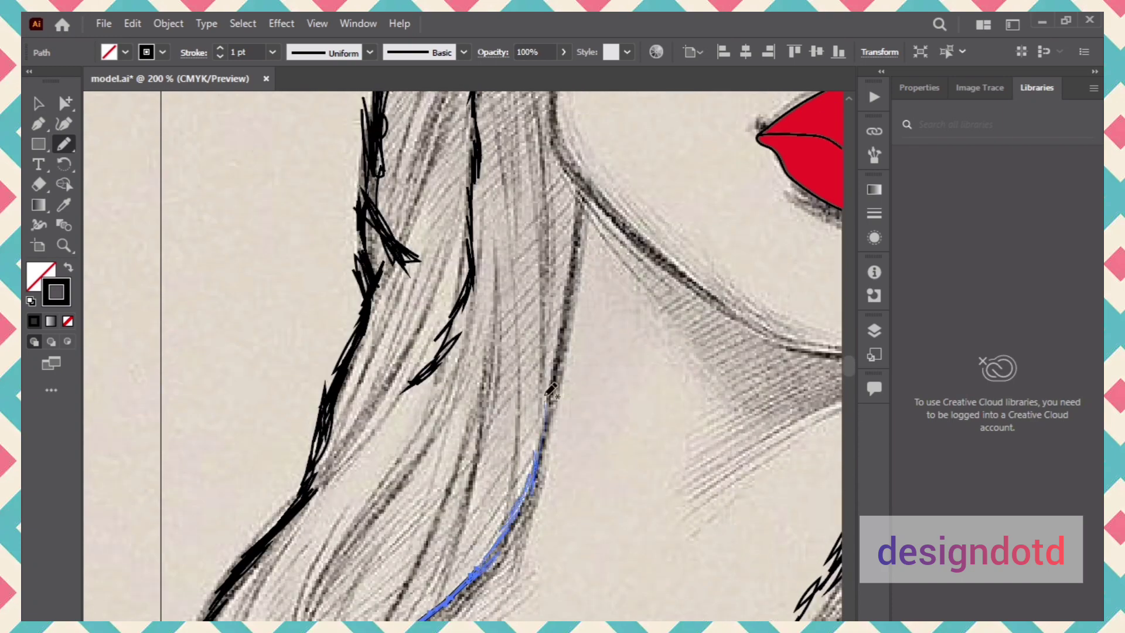
left_click_drag(563, 282, 568, 204)
scroll(567, 206, "up", 4)
mouse_move(496, 254)
left_mouse_down()
mouse_move(515, 413)
mouse_move(548, 492)
mouse_move(524, 489)
left_mouse_up()
left_click_drag(546, 403, 544, 522)
mouse_move(496, 268)
left_mouse_down()
mouse_move(487, 609)
mouse_move(514, 322)
mouse_move(508, 337)
left_mouse_up()
- Draw long strands through the middle of the left lock and undo the last two strokes
scroll(477, 516, "down", 8)
left_click_drag(469, 294, 502, 409)
left_click_drag(467, 305, 499, 423)
left_click_drag(515, 205, 464, 469)
key("ctrl+z")
key("ctrl+z")
- Draw more long strands inside the left lock, undoing one stroke along the way
left_click_drag(416, 207, 327, 525)
left_click_drag(444, 208, 390, 375)
key("ctrl+z")
key("ctrl+plus")
left_click_drag(645, 226, 587, 307)
left_click_drag(622, 269, 515, 537)
- Add long pencil strands from below the ear down to the tip of the left lock and deselect them
key("ctrl+minus")
key("ctrl+minus")
key("ctrl+minus")
key("ctrl+minus")
mouse_move(468, 233)
left_mouse_down()
mouse_move(450, 270)
mouse_move(504, 154)
left_mouse_up()
mouse_move(481, 158)
left_mouse_down()
mouse_move(454, 198)
mouse_move(465, 276)
mouse_move(445, 323)
mouse_move(485, 300)
mouse_move(410, 402)
left_mouse_up()
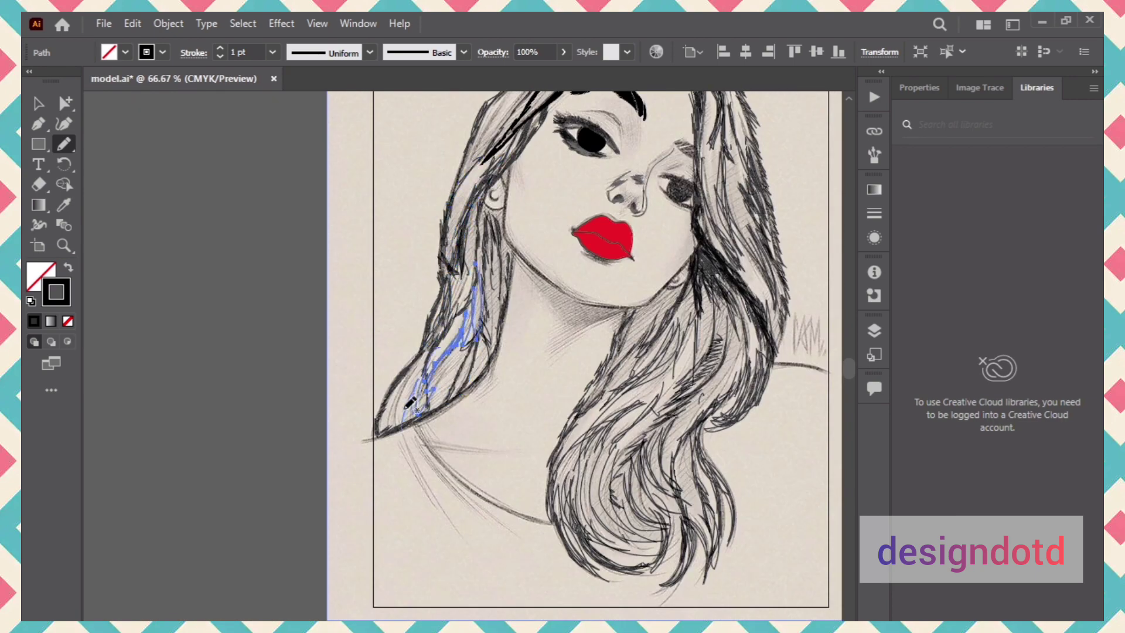
mouse_move(455, 322)
left_mouse_down()
mouse_move(440, 396)
mouse_move(382, 430)
left_mouse_up()
scroll(375, 420, "up", 3)
left_click(39, 103)
left_click(369, 439)
- Hatch the lower part of the left lock densely and add strokes along its inner edge beside the neck
key("z")
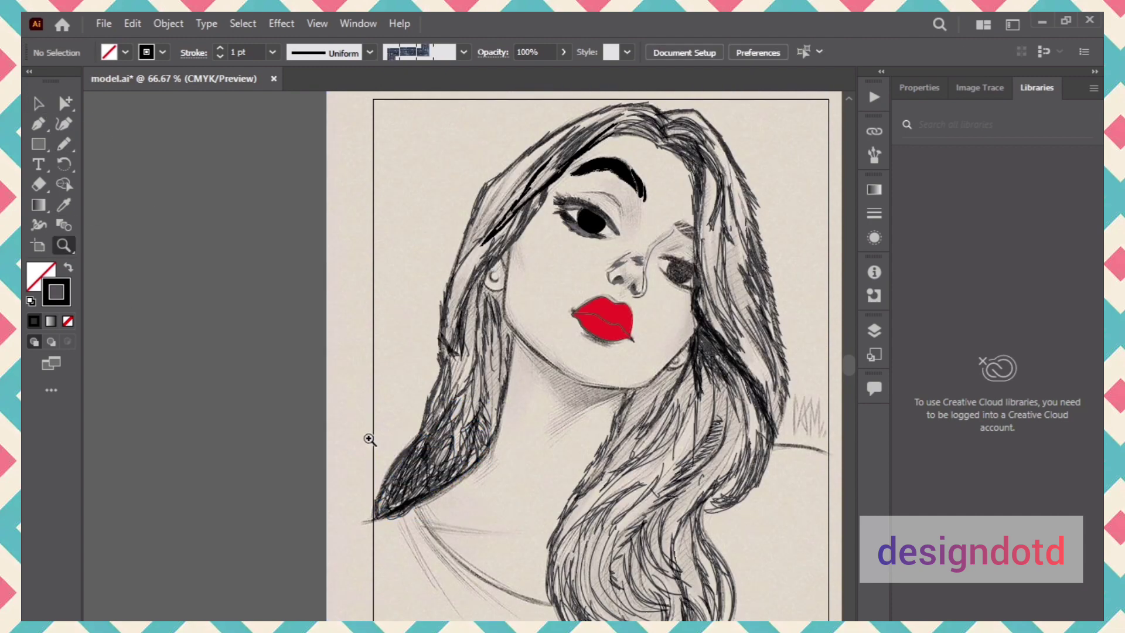
left_click(369, 439)
key("n")
left_click_drag(621, 381, 451, 615)
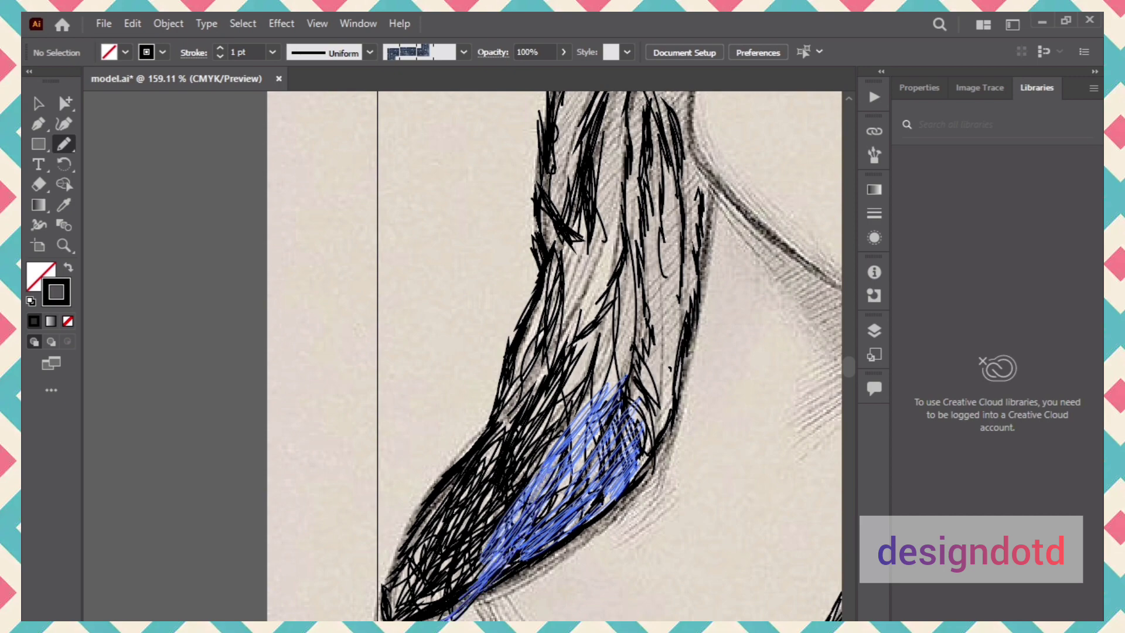
left_click_drag(457, 559, 413, 616)
scroll(414, 610, "down", 1)
mouse_move(384, 577)
left_mouse_down()
mouse_move(486, 398)
mouse_move(527, 381)
mouse_move(548, 434)
left_mouse_up()
scroll(695, 300, "up", 4)
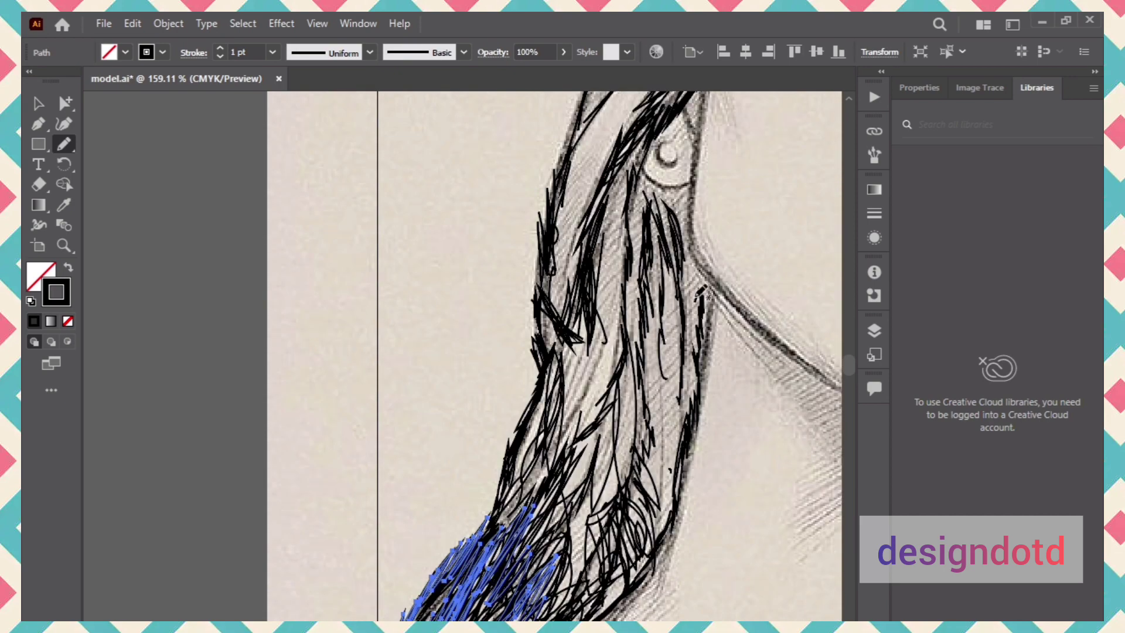
left_click_drag(695, 301, 671, 486)
- Delete the dense hatching from the lower part of the left lock
key("ctrl+minus")
key("ctrl+minus")
key("ctrl+minus")
left_click(39, 104)
left_click(289, 328)
scroll(289, 328, "up", 1)
left_click(388, 472)
key("Delete")
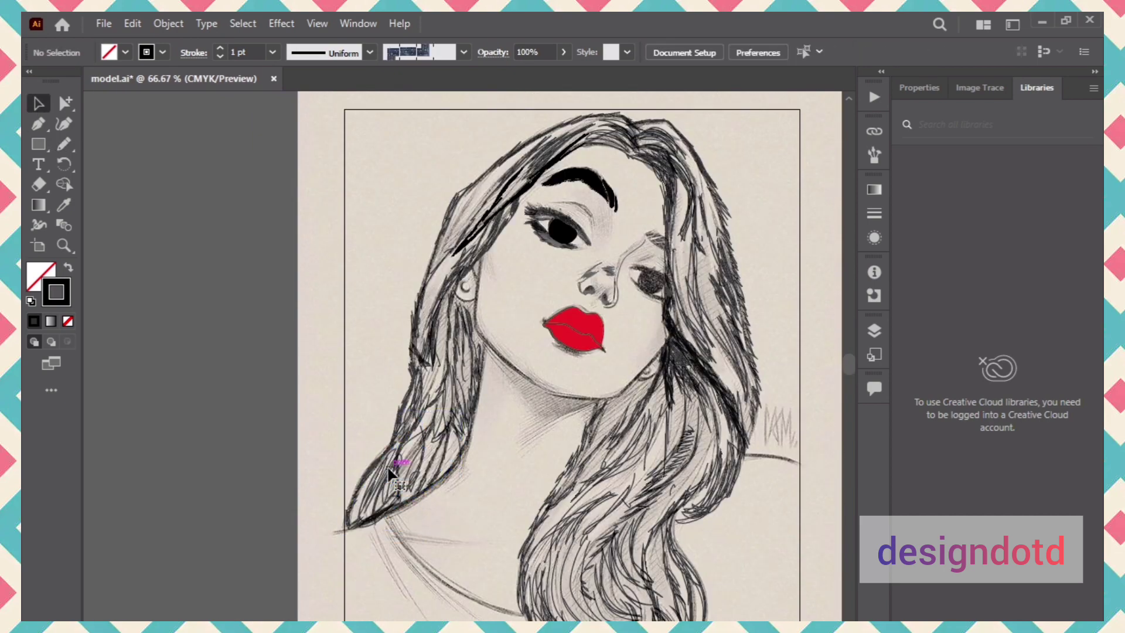
- Redraw looser pencil strands across the lower part of the left lock down to its tip
key("ctrl+plus")
key("ctrl+plus")
key("n")
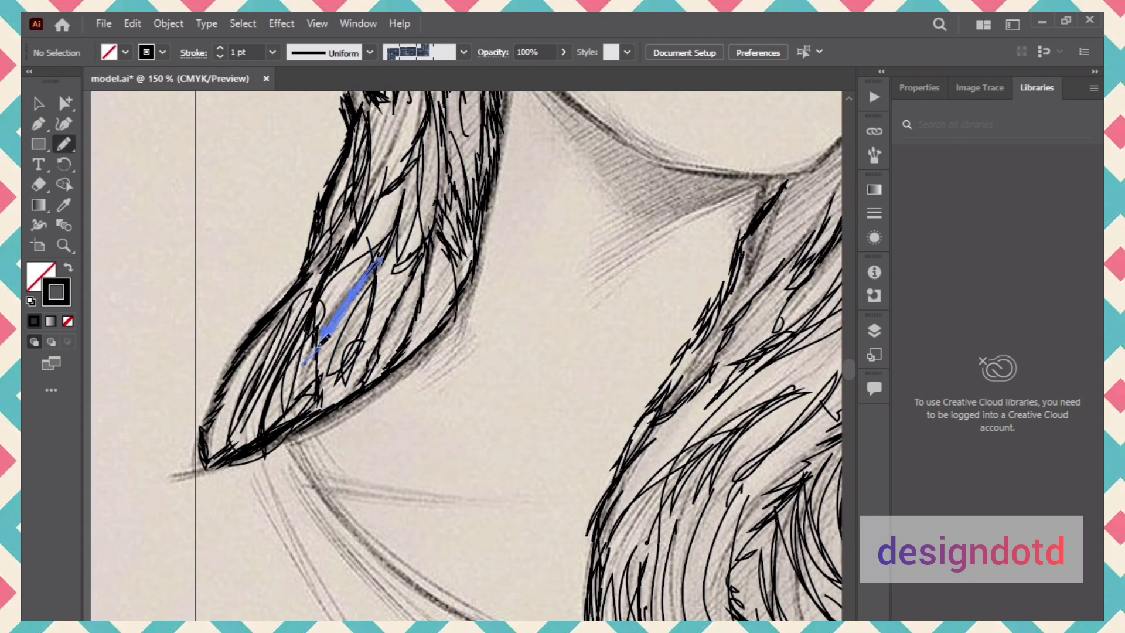
left_click_drag(320, 345, 263, 410)
mouse_move(460, 273)
left_mouse_down()
mouse_move(428, 334)
mouse_move(208, 469)
mouse_move(219, 477)
left_mouse_up()
- Pencil the eyelid crease above the left eye and set its stroke weight to 0.5 pt
scroll(221, 479, "up", 6)
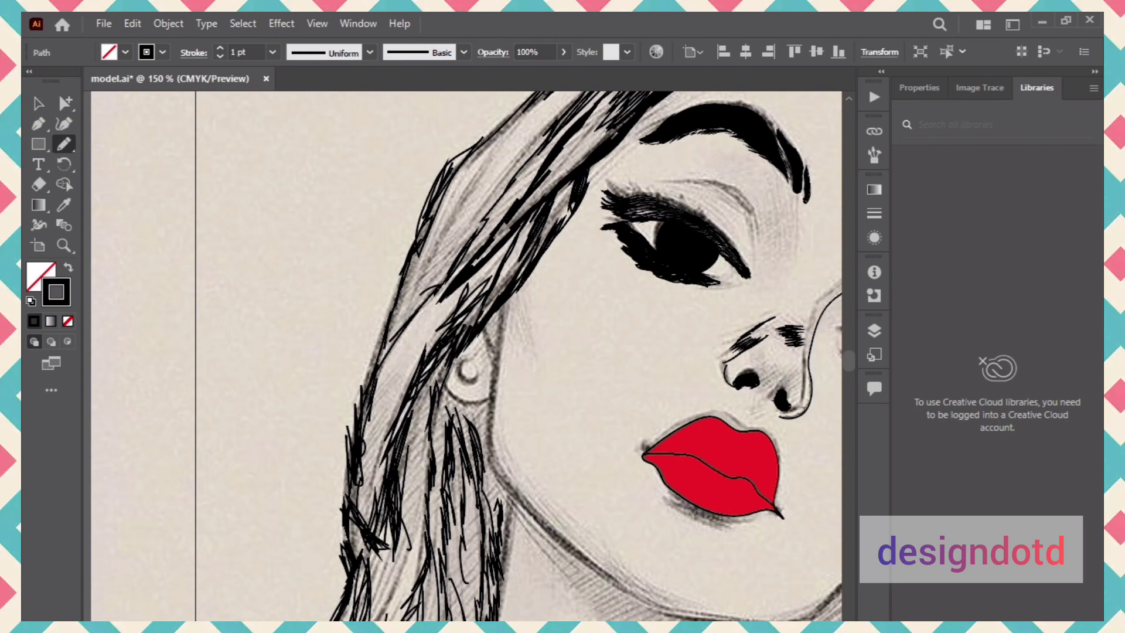
scroll(495, 520, "right", 3)
key("ctrl+plus")
scroll(754, 297, "right", 2)
scroll(723, 552, "up", 7)
scroll(723, 553, "right", 2)
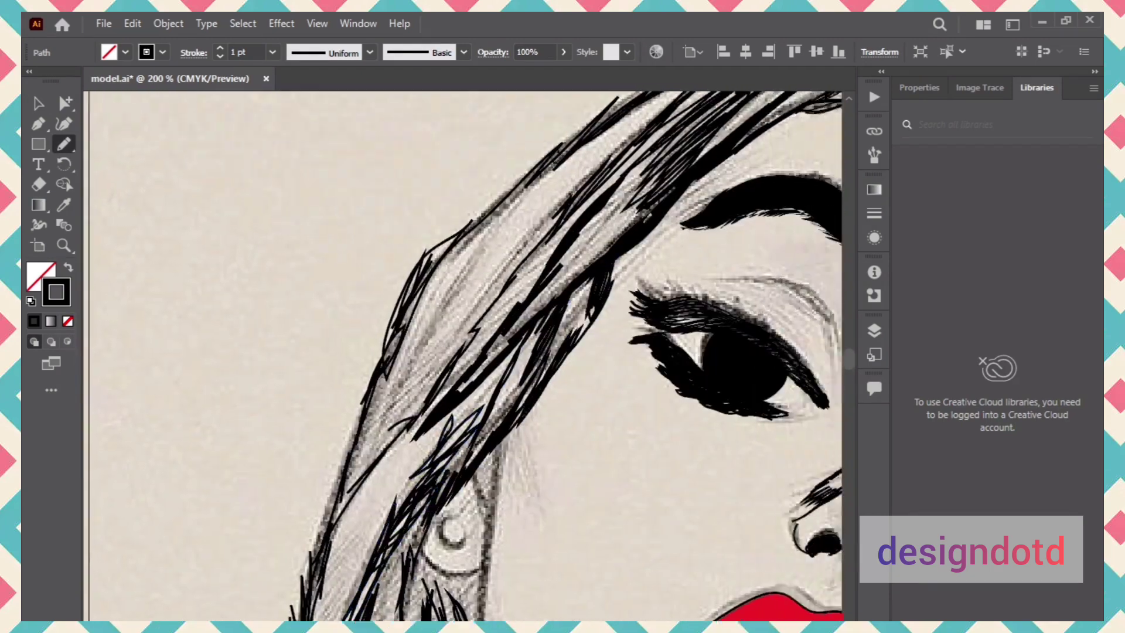
key("z")
left_click_drag(324, 399, 487, 378)
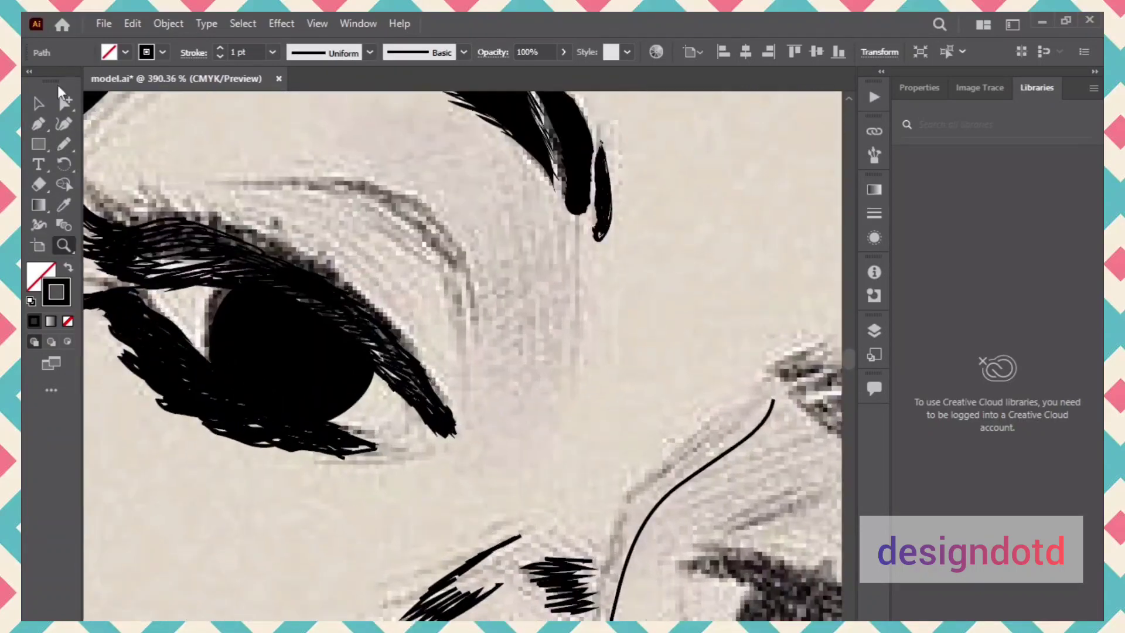
left_click_drag(215, 191, 218, 191)
key("ctrl+z")
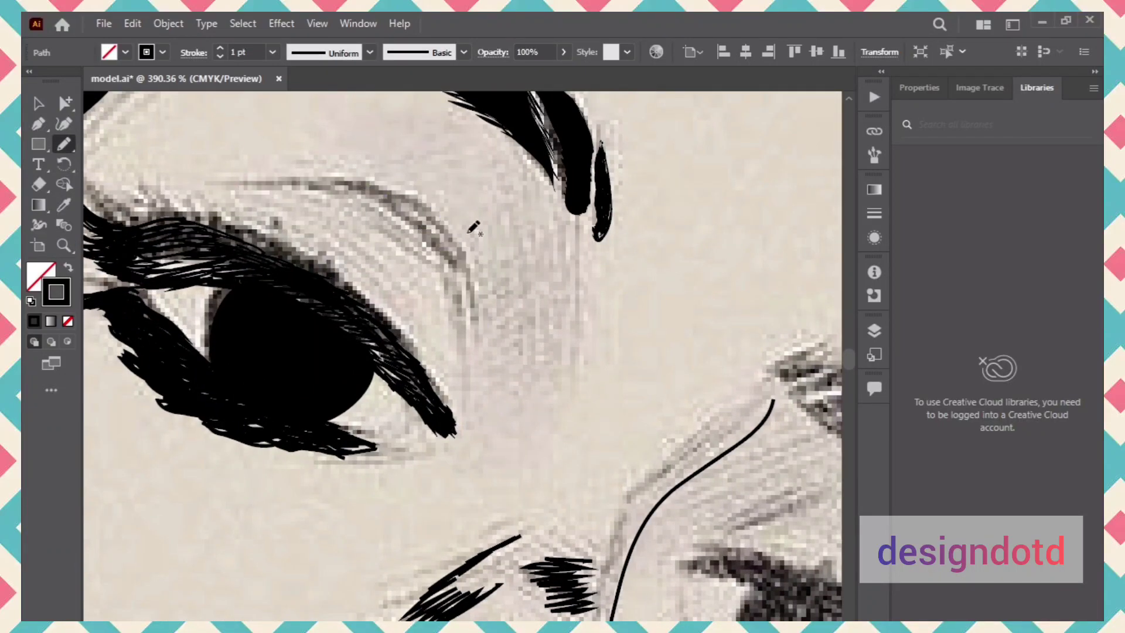
left_click_drag(322, 194, 414, 227)
left_click(220, 48)
left_click(219, 56)
left_click(220, 57)
left_click(220, 57)
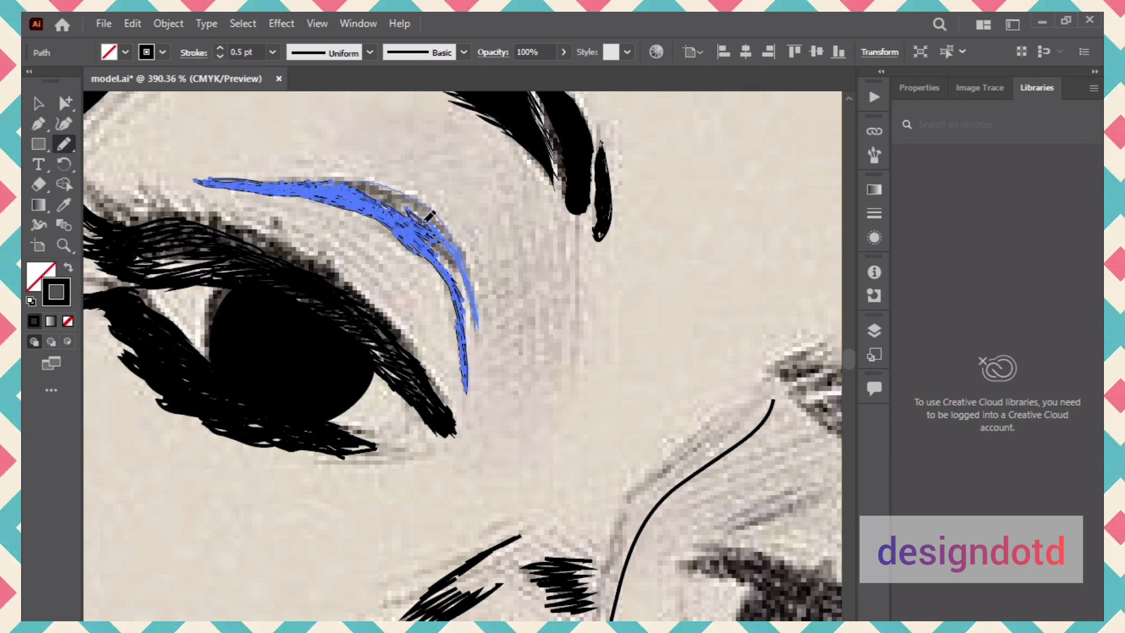
- Undo the last crease strokes and redraw the left eyelid crease with tapered strokes following the sketch
key("ctrl+z")
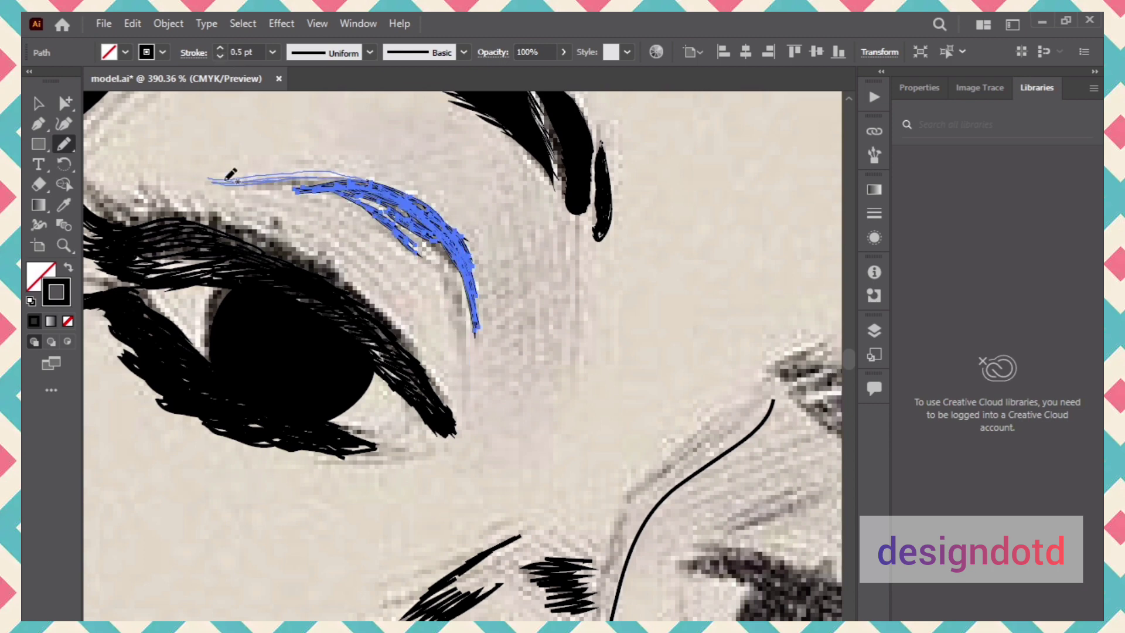
left_click(379, 212, "ctrl")
left_click_drag(340, 180, 410, 208)
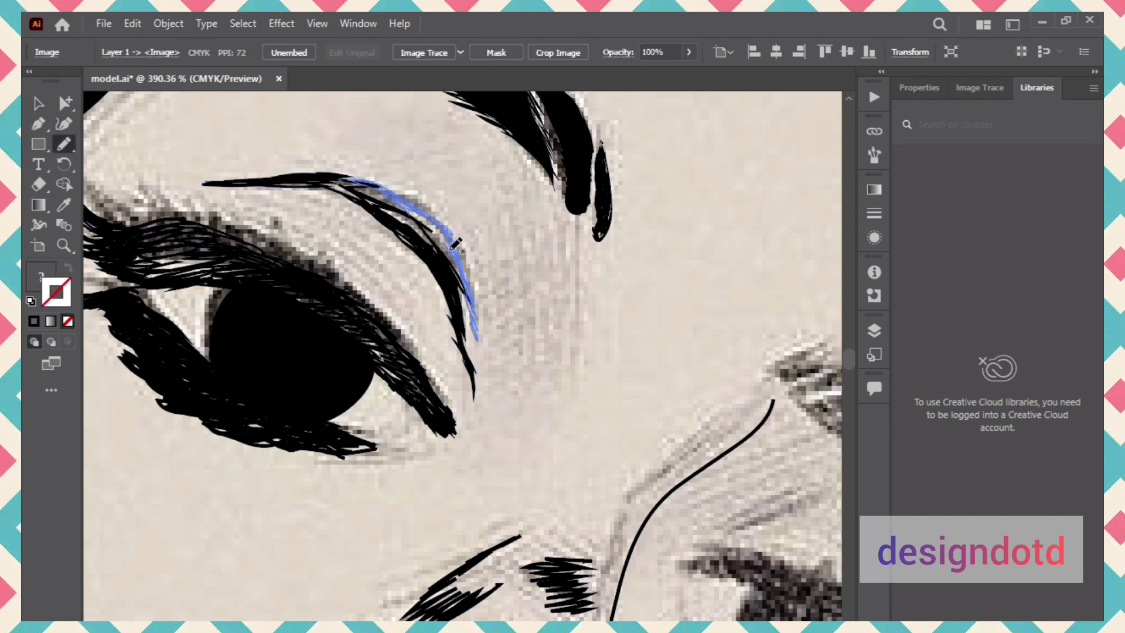
left_click_drag(479, 346, 321, 178)
left_click(220, 48)
key("v")
left_click(153, 123)
scroll(462, 356, "down", 3)
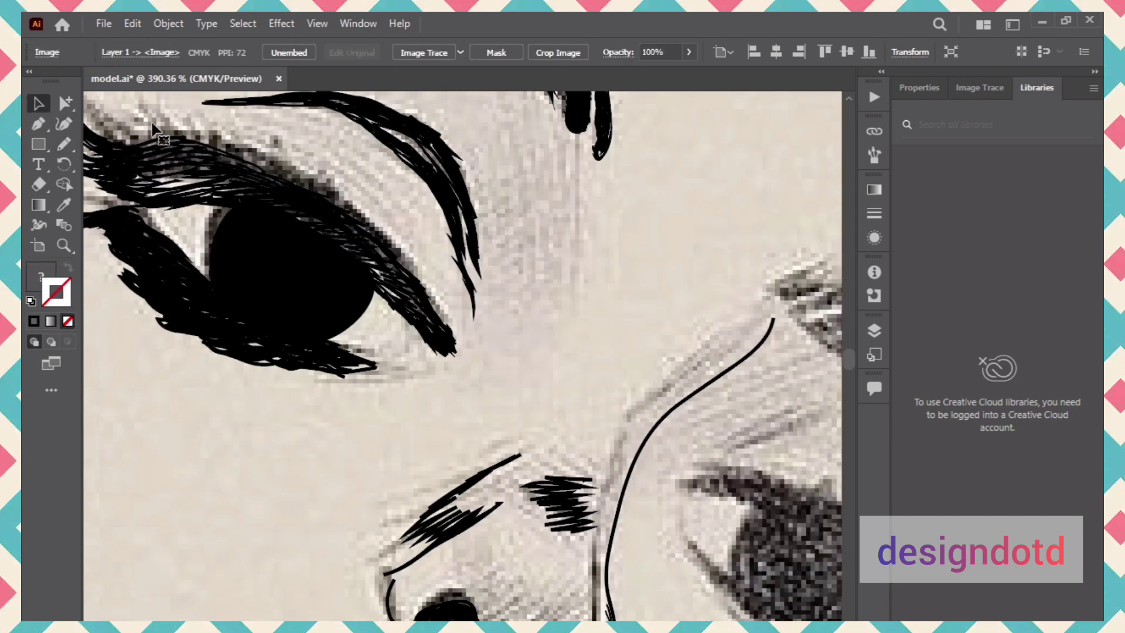
- Cover the right eye's upper lash line with dense pencil strokes and save the drawing
scroll(463, 356, "right", 1)
left_click_drag(427, 300, 141, 120)
left_click(64, 245)
left_click(62, 147)
mouse_move(335, 308)
left_mouse_down()
mouse_move(511, 318)
mouse_move(660, 442)
mouse_move(709, 386)
left_mouse_up()
mouse_move(413, 272)
left_mouse_down()
mouse_move(432, 300)
mouse_move(643, 349)
mouse_move(616, 349)
mouse_move(657, 422)
mouse_move(518, 302)
left_mouse_up()
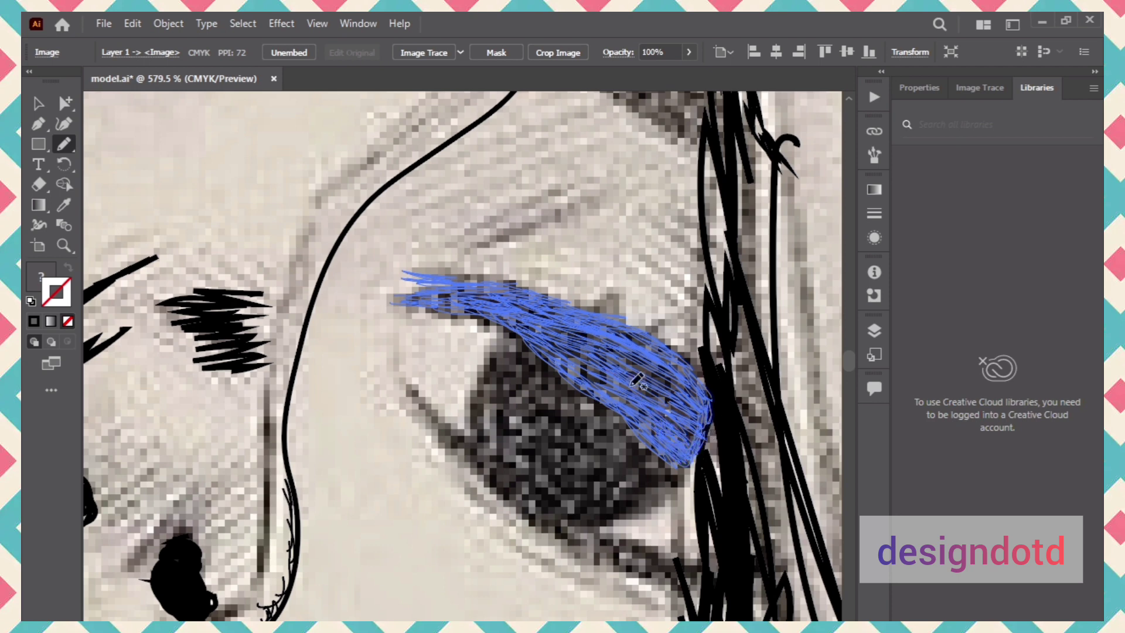
right_click(621, 308)
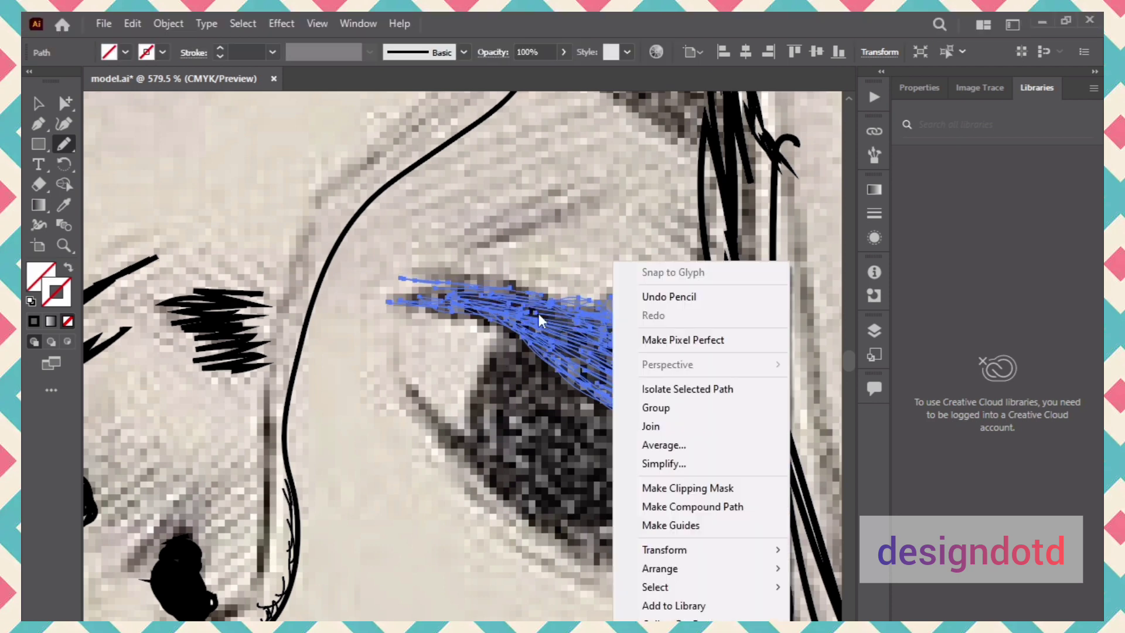
left_click(104, 23)
left_click(114, 178)
- Fill in the right eye's upper lash line with closely packed pencil strokes and outline its iris
left_click_drag(634, 331, 716, 398)
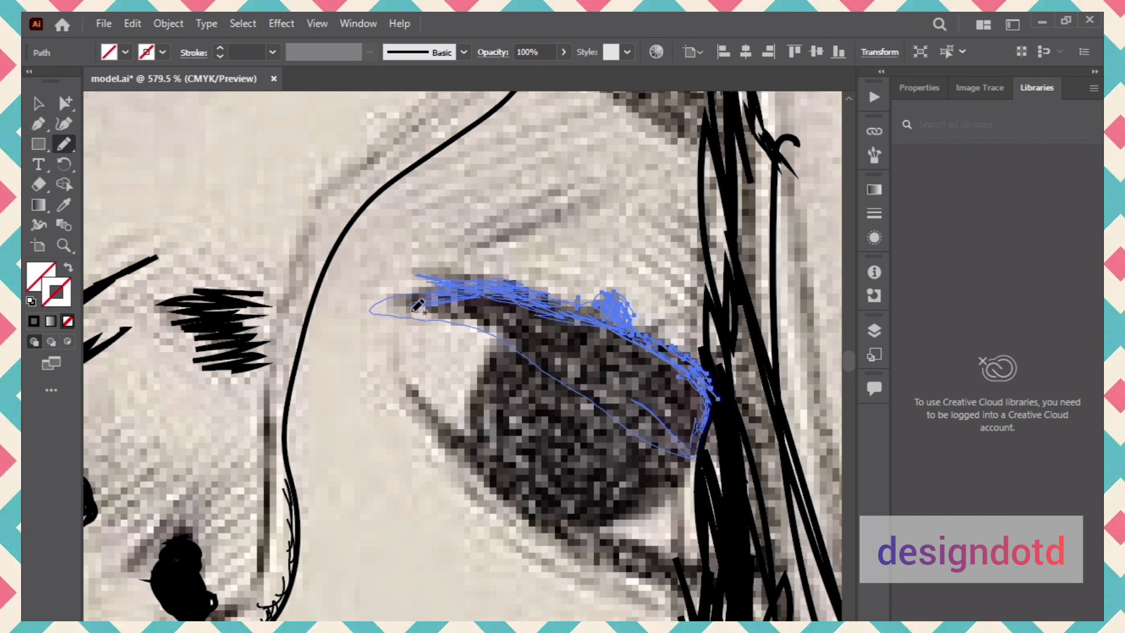
mouse_move(507, 305)
left_mouse_down()
mouse_move(651, 354)
mouse_move(698, 407)
mouse_move(653, 437)
mouse_move(687, 386)
mouse_move(644, 366)
mouse_move(664, 409)
mouse_move(600, 394)
mouse_move(479, 321)
mouse_move(431, 311)
mouse_move(567, 308)
mouse_move(617, 348)
mouse_move(606, 306)
left_mouse_up()
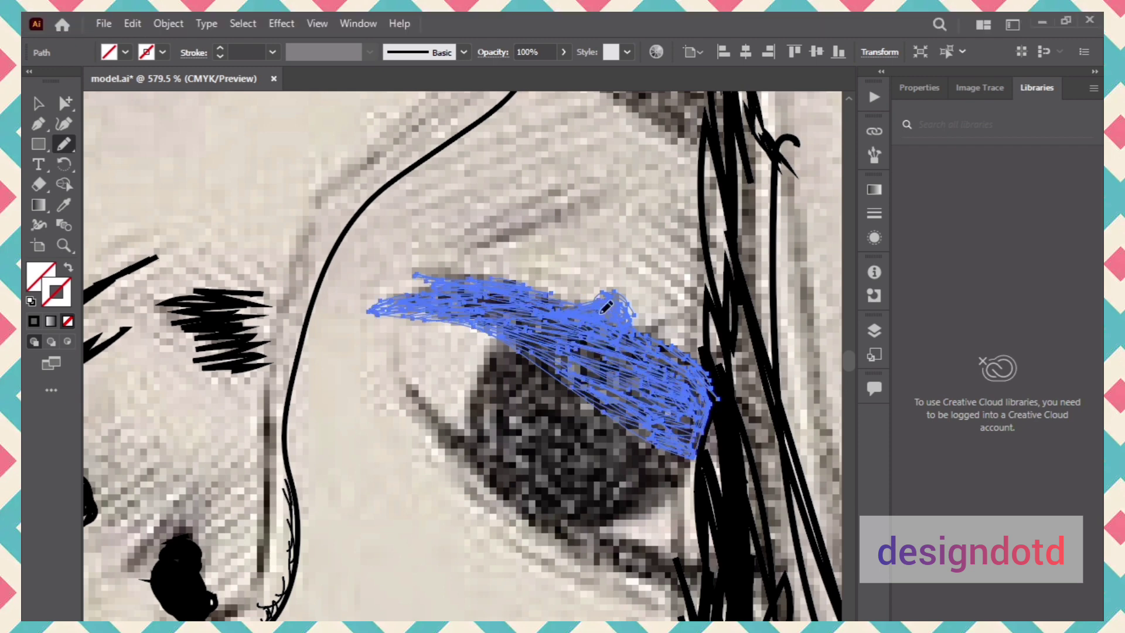
key("v")
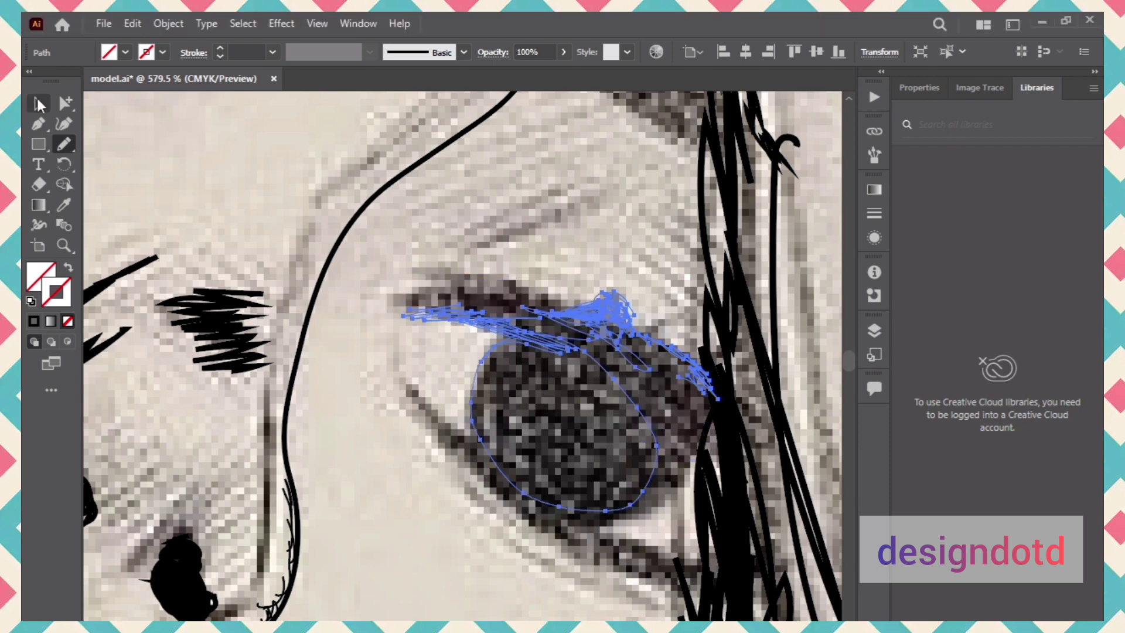
left_click(485, 442)
left_click(492, 331)
left_click(545, 170)
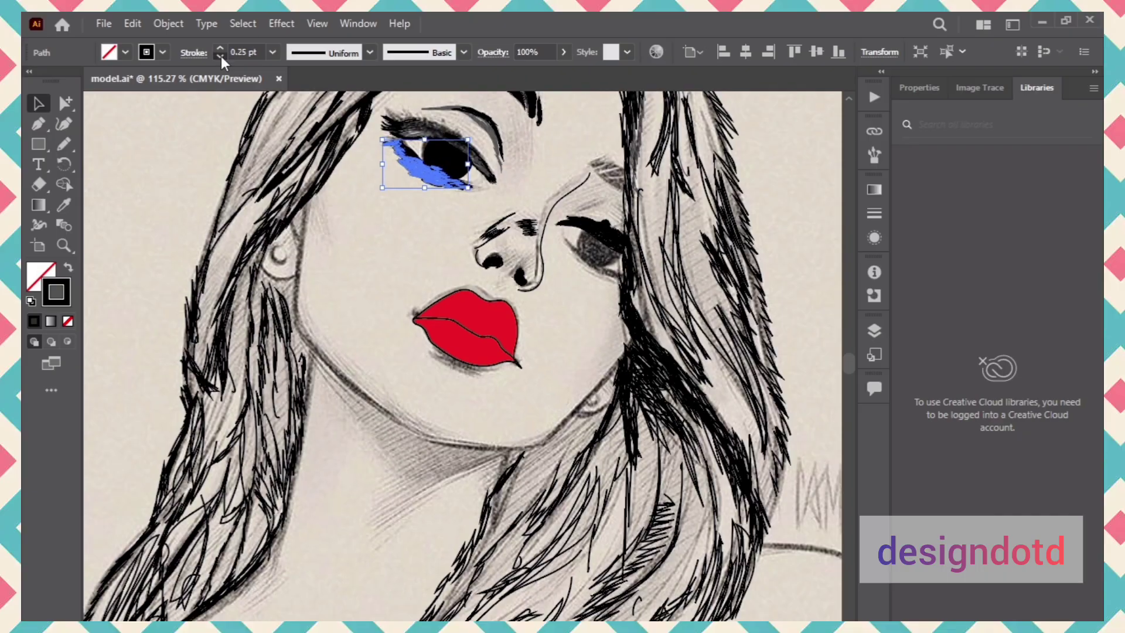
- Swap the fill and stroke colours of the left eye's lower lash line
left_click(155, 113)
left_click(413, 164)
key("shift+x")
left_click(163, 129)
- Draw an ellipse over the right eye's iris and fill it with black
left_click(38, 145)
key("l")
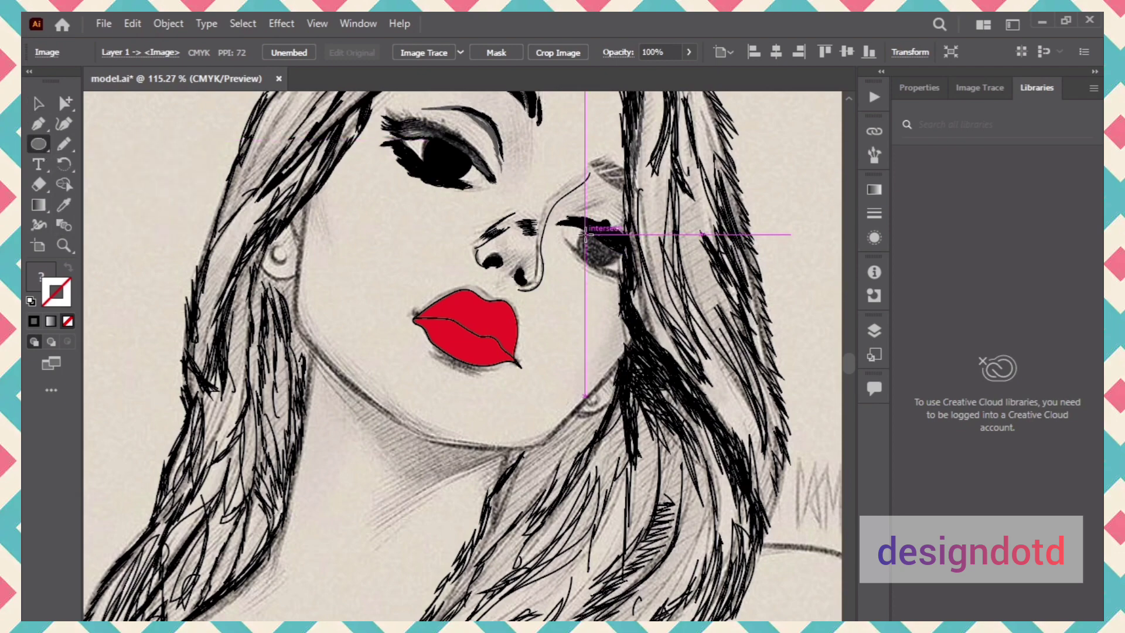
left_click_drag(585, 233, 614, 263)
left_click(124, 52)
left_click(78, 79)
- Reshape the black ellipse with the Curvature tool to follow the sketched iris of the right eye
left_click(64, 103)
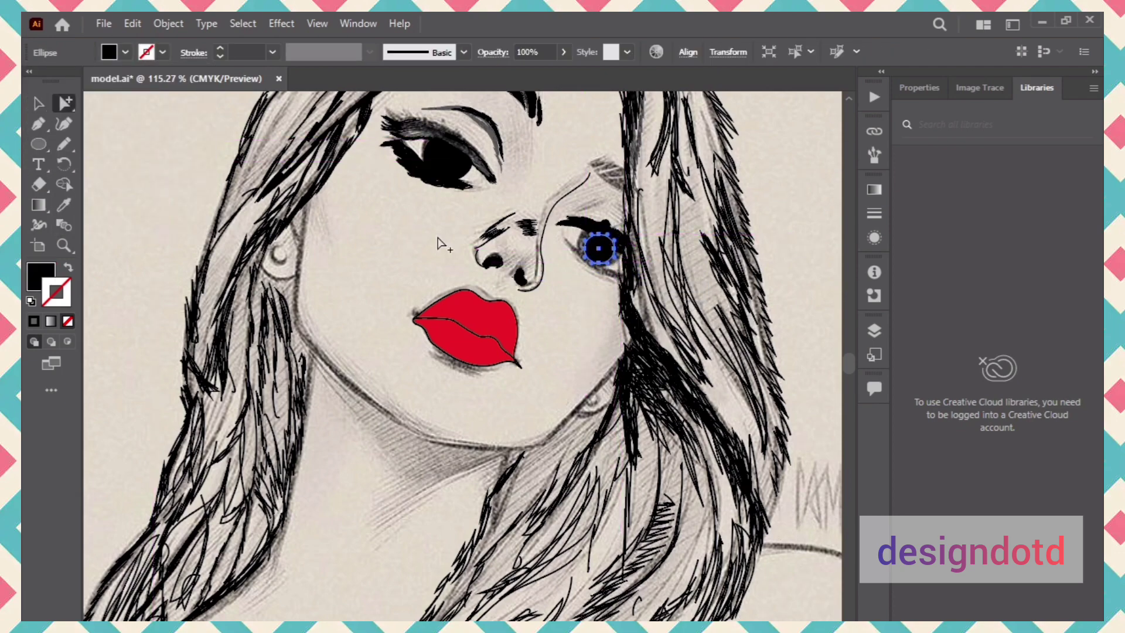
left_click(63, 124)
left_click(63, 245)
left_click_drag(390, 179, 528, 179)
key("shift+grave")
left_click_drag(823, 311, 664, 286)
left_click_drag(697, 327, 704, 334)
- Draw the right eye's lower lash line with dense black pencil strokes from the inner corner to the hair
left_click(65, 246)
left_click_drag(576, 377, 665, 377)
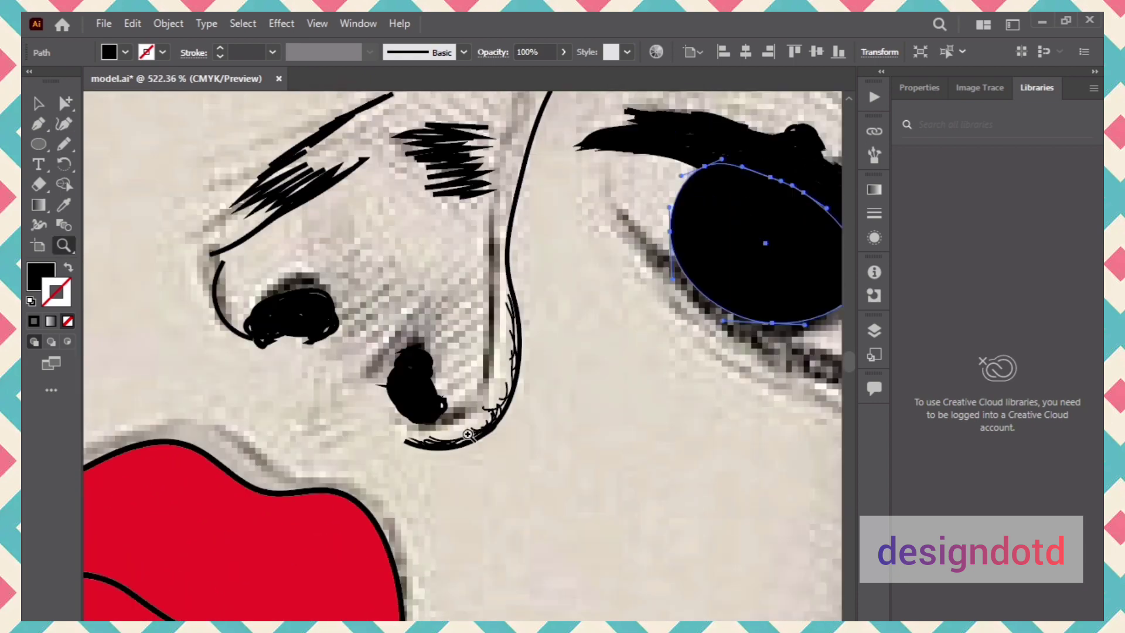
left_click_drag(440, 233, 298, 234)
key("n")
left_click_drag(538, 271, 639, 338)
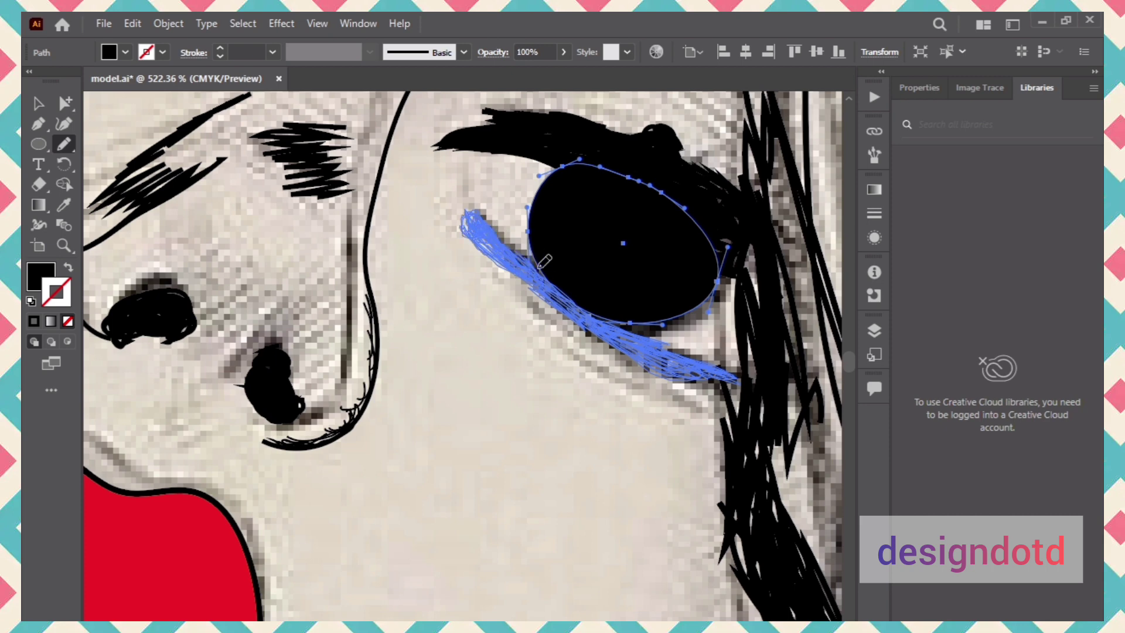
left_click_drag(544, 262, 542, 261)
left_click_drag(460, 208, 455, 222)
key("v")
left_click(551, 193)
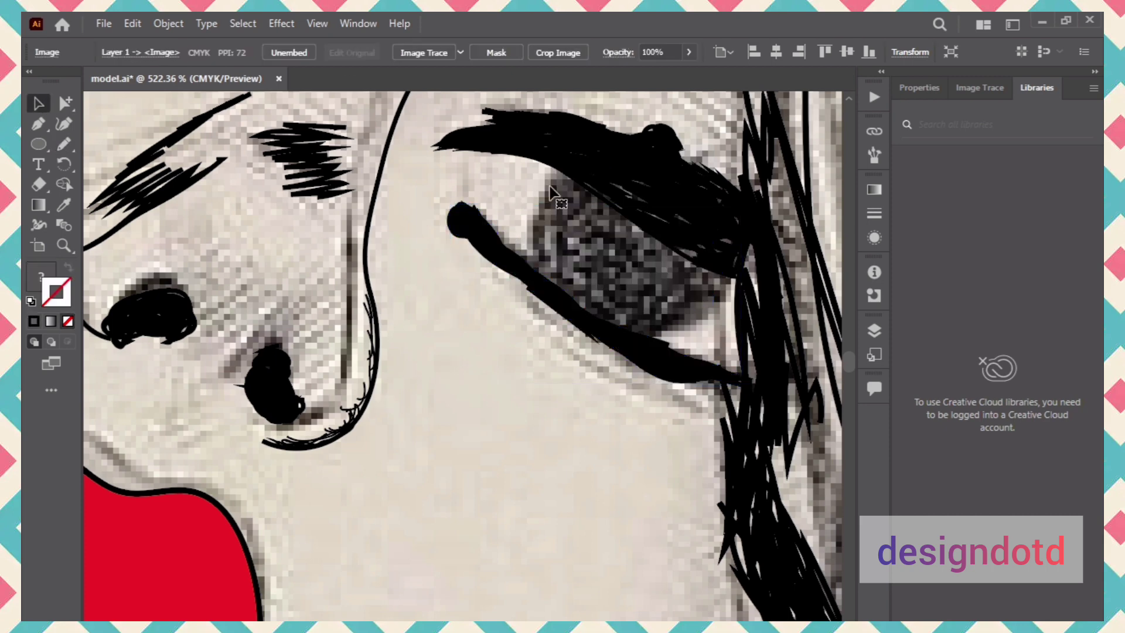
- Draw a black ellipse over the iris of the eye beside the hair and reshape it with the Curvature tool to follow the sketch
key("l")
mouse_move(535, 181)
left_mouse_down()
mouse_move(726, 359)
mouse_move(713, 339)
left_mouse_up()
key("shift+grave")
left_click_drag(535, 260, 536, 219)
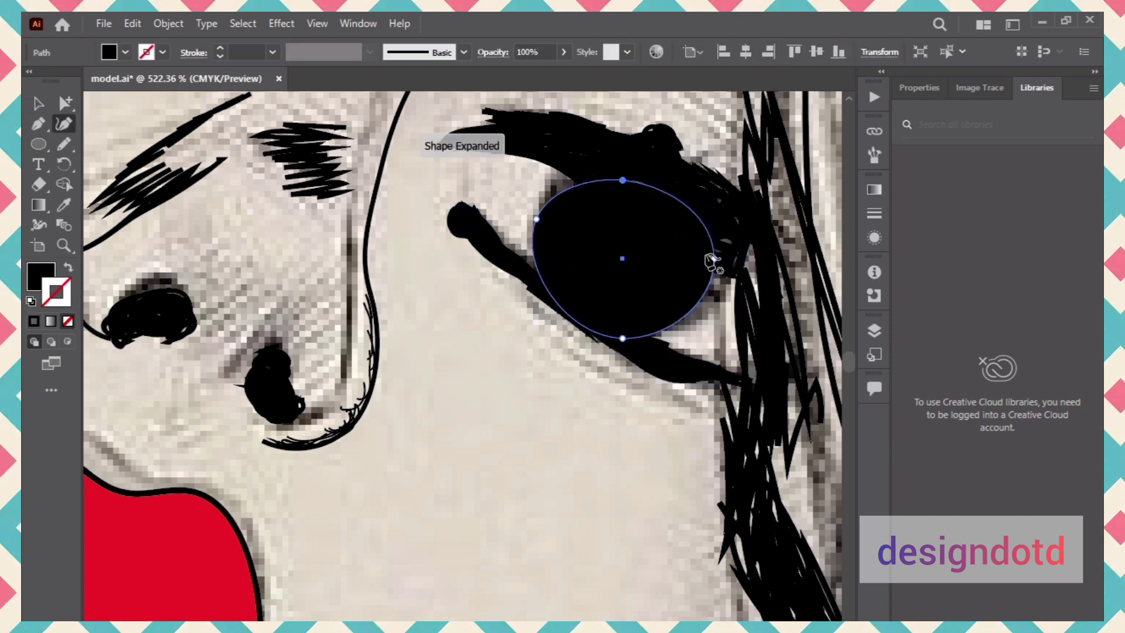
left_click_drag(713, 260, 718, 282)
left_click_drag(569, 190, 557, 167)
left_click_drag(536, 219, 529, 231)
left_click(39, 103)
left_click(411, 246)
scroll(410, 246, "up", 3)
scroll(68, 205, "down", 1)
- Draw thin pencil strokes under the right eye's lower lash line, following the sketched lower lid
left_click(63, 143)
mouse_move(697, 340)
left_mouse_down()
mouse_move(727, 360)
mouse_move(530, 296)
mouse_move(635, 404)
left_mouse_up()
scroll(567, 342, "down", 3)
left_click_drag(516, 351, 721, 455)
mouse_move(653, 409)
left_mouse_down()
mouse_move(674, 430)
mouse_move(619, 407)
left_mouse_up()
- Try to draw the right eye's upper eyelid crease with 1 pt pencil strokes
key("ctrl+minus")
key("ctrl+minus")
key("ctrl+minus")
key("ctrl+minus")
key("ctrl+minus")
scroll(240, 244, "up", 1)
key("ctrl+plus")
key("ctrl+plus")
key("ctrl+plus")
key("ctrl+plus")
left_click_drag(358, 291, 432, 235)
left_click_drag(360, 280, 418, 230)
left_click_drag(484, 243, 530, 254)
left_click_drag(481, 259, 524, 268)
left_click_drag(484, 274, 521, 278)
left_click_drag(466, 263, 523, 281)
key("ctrl+minus")
key("ctrl+minus")
key("ctrl+minus")
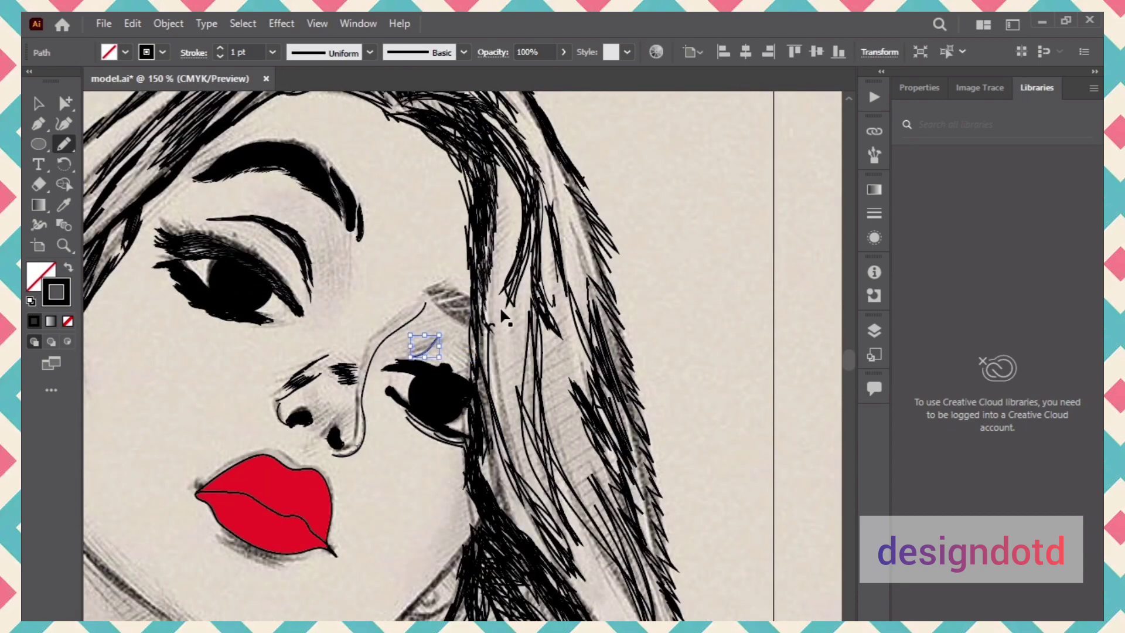
key("ctrl+shift+a")
- Draw the eyelid crease above the right eye with black pencil strokes towards the hair
key("ctrl+plus")
key("ctrl+plus")
key("ctrl+plus")
key("ctrl+plus")
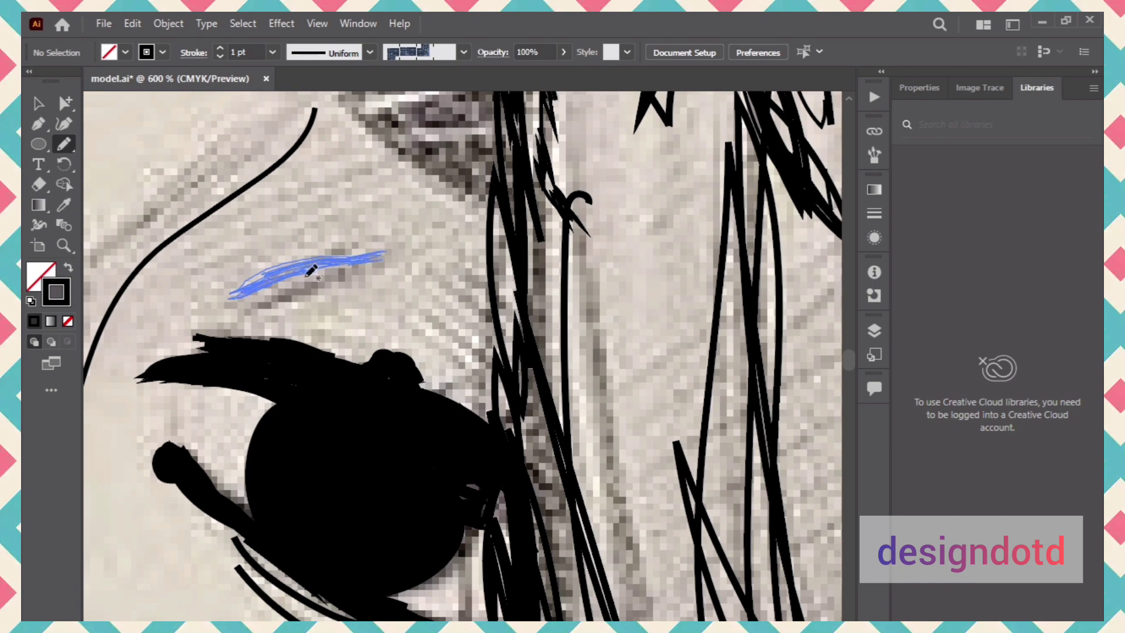
left_click_drag(306, 275, 384, 253)
mouse_move(261, 302)
left_mouse_down()
mouse_move(387, 279)
mouse_move(489, 366)
left_mouse_up()
- Set the stroke weight to 0.25 pt and hatch fine shading between the right eyelid crease and the hair
left_click(220, 56)
left_click(220, 56)
left_click(220, 56)
left_click_drag(423, 325, 486, 388)
mouse_move(426, 269)
left_mouse_down()
mouse_move(486, 339)
mouse_move(478, 329)
left_mouse_up()
left_click_drag(452, 273, 492, 326)
- Trace the jawline from the ear around the chin to the right hair and set its stroke weight to 1 pt
key("ctrl+minus")
key("ctrl+minus")
key("ctrl+minus")
key("ctrl+minus")
key("ctrl+minus")
scroll(486, 375, "down", 3)
scroll(486, 375, "up", 4)
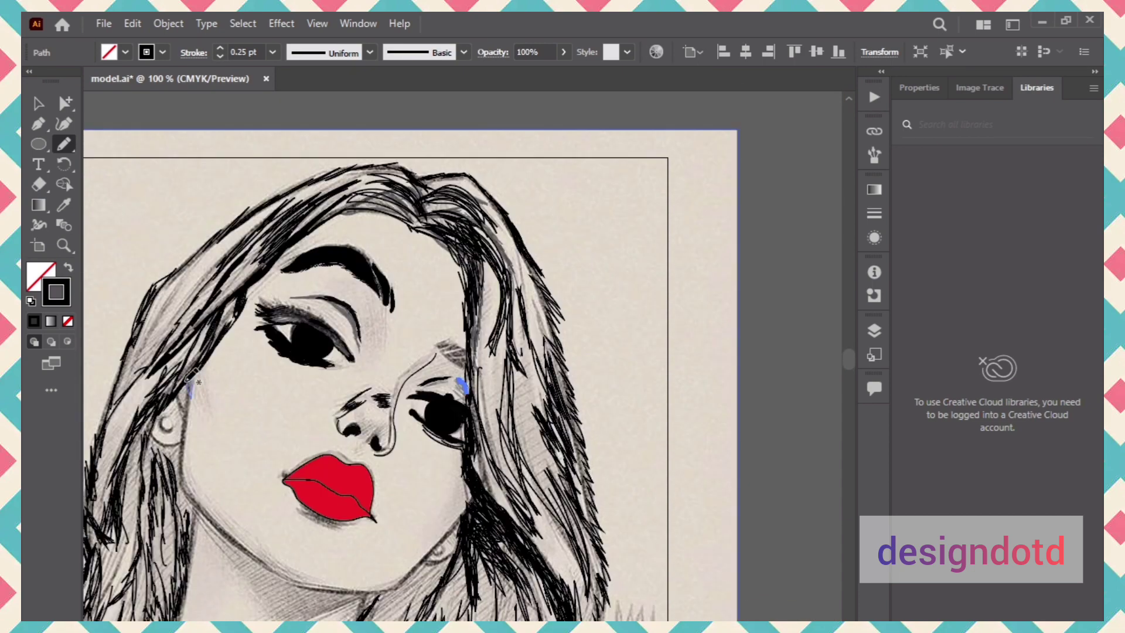
left_click_drag(387, 588, 458, 528)
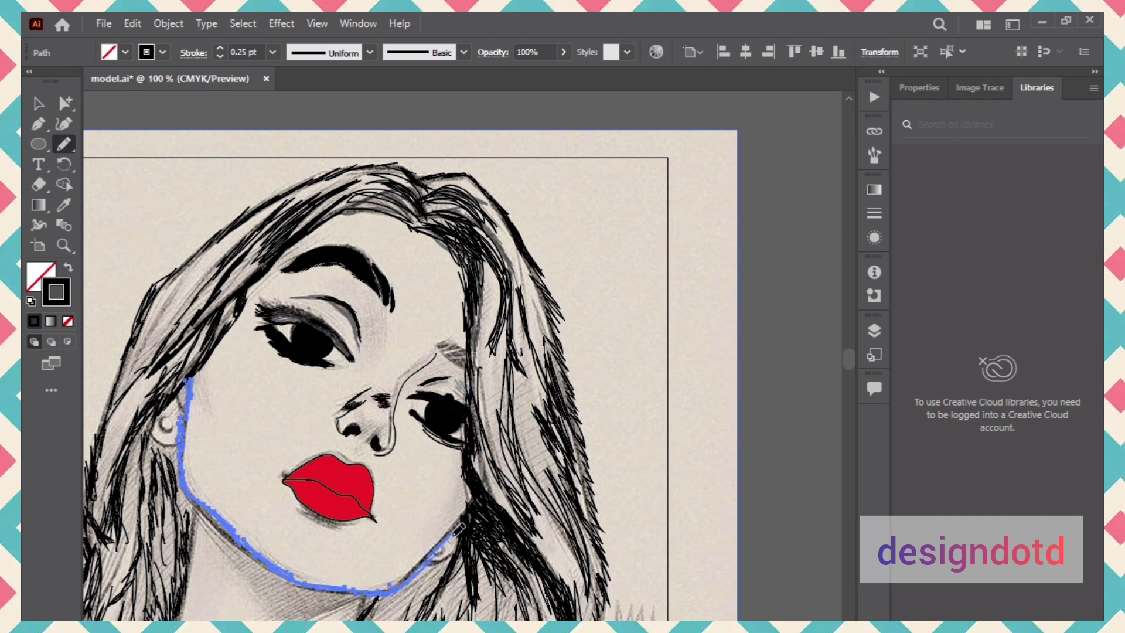
left_click(221, 48)
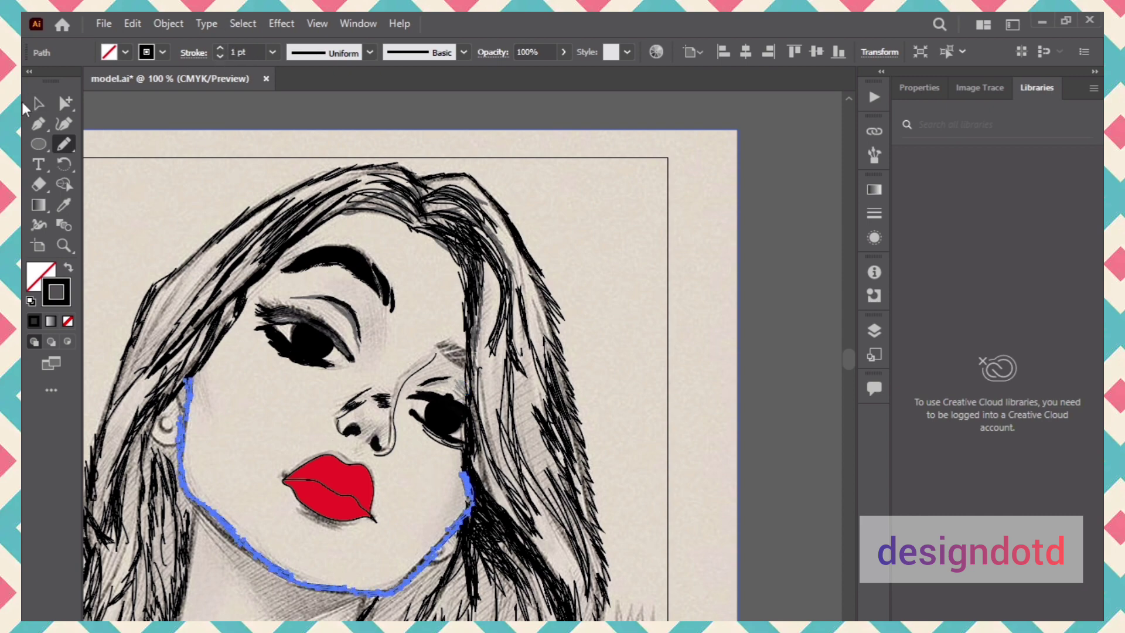
left_click(39, 103)
left_click(126, 114)
- Outline the neck shadow under the chin with black pencil strokes
scroll(469, 356, "down", 5)
scroll(469, 355, "left", 1)
scroll(469, 356, "down", 3)
scroll(469, 356, "left", 2)
key("n")
mouse_move(298, 213)
left_mouse_down()
mouse_move(377, 313)
mouse_move(334, 250)
left_mouse_up()
mouse_move(479, 293)
left_mouse_down()
mouse_move(335, 358)
mouse_move(336, 393)
left_mouse_up()
mouse_move(352, 356)
left_mouse_down()
mouse_move(410, 305)
mouse_move(370, 332)
left_mouse_up()
left_click_drag(450, 326, 431, 300)
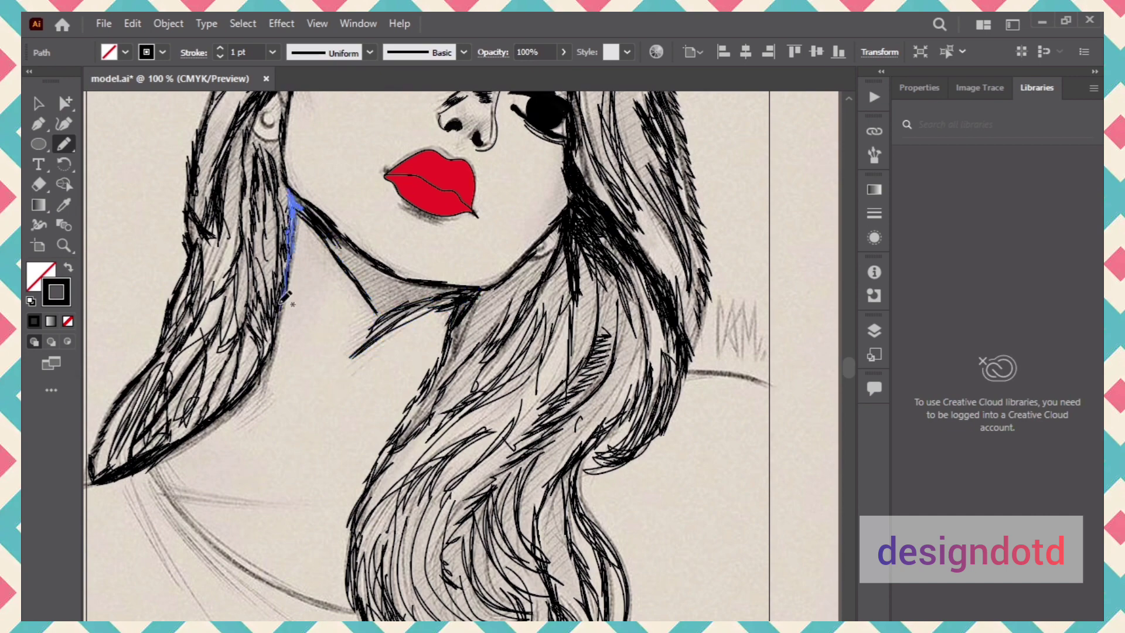
- Draw the sketched fold lines below the left hair tip and the collarbone line with the Pencil tool
scroll(263, 405, "down", 5)
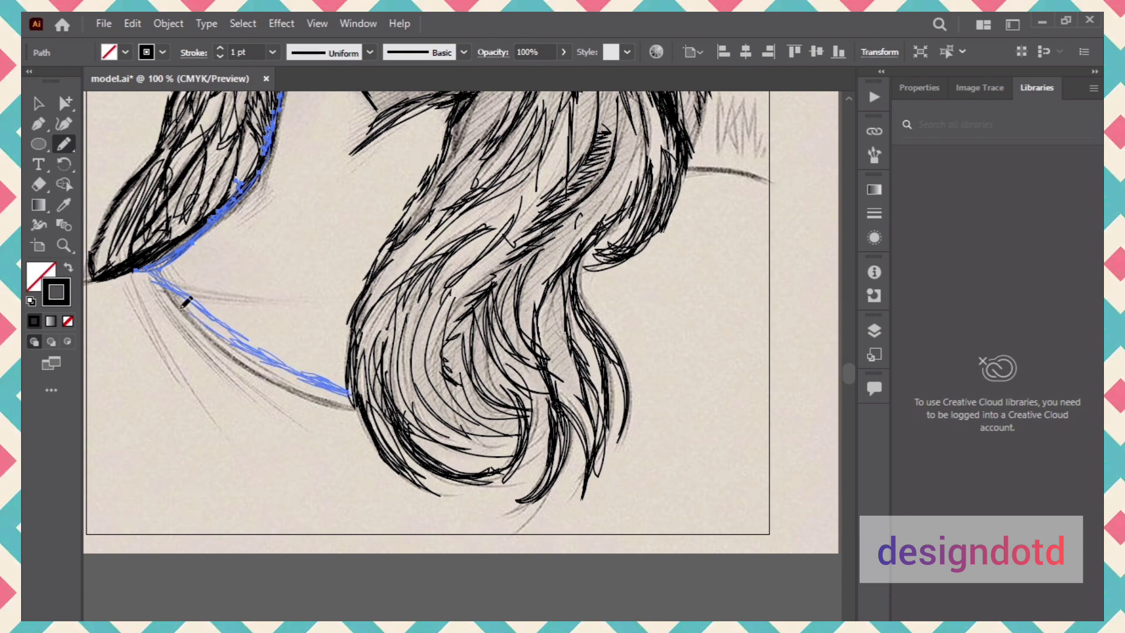
mouse_move(181, 308)
left_mouse_down()
mouse_move(316, 387)
mouse_move(328, 445)
left_mouse_up()
left_click_drag(127, 305, 228, 429)
left_click_drag(139, 308, 196, 406)
mouse_move(143, 269)
left_mouse_down()
mouse_move(285, 375)
mouse_move(355, 406)
mouse_move(276, 296)
left_mouse_up()
- Delete the misplaced neckline and collarbone strokes between the left hair tip and the curls
scroll(276, 296, "up", 3)
key("v")
left_click(344, 375)
left_click(230, 461)
key("Delete")
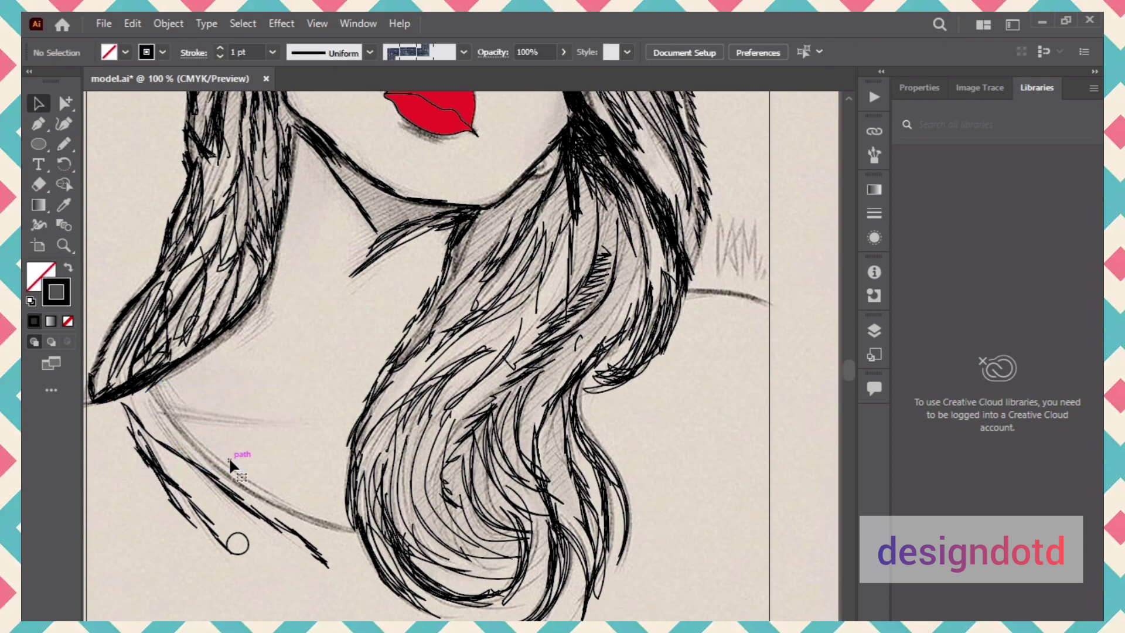
- Redraw the neckline and collarbone strokes from the left hair tip in black pencil
left_click_drag(182, 417, 351, 524)
mouse_move(154, 384)
left_mouse_down()
mouse_move(201, 414)
mouse_move(311, 448)
left_mouse_up()
scroll(311, 449, "down", 4)
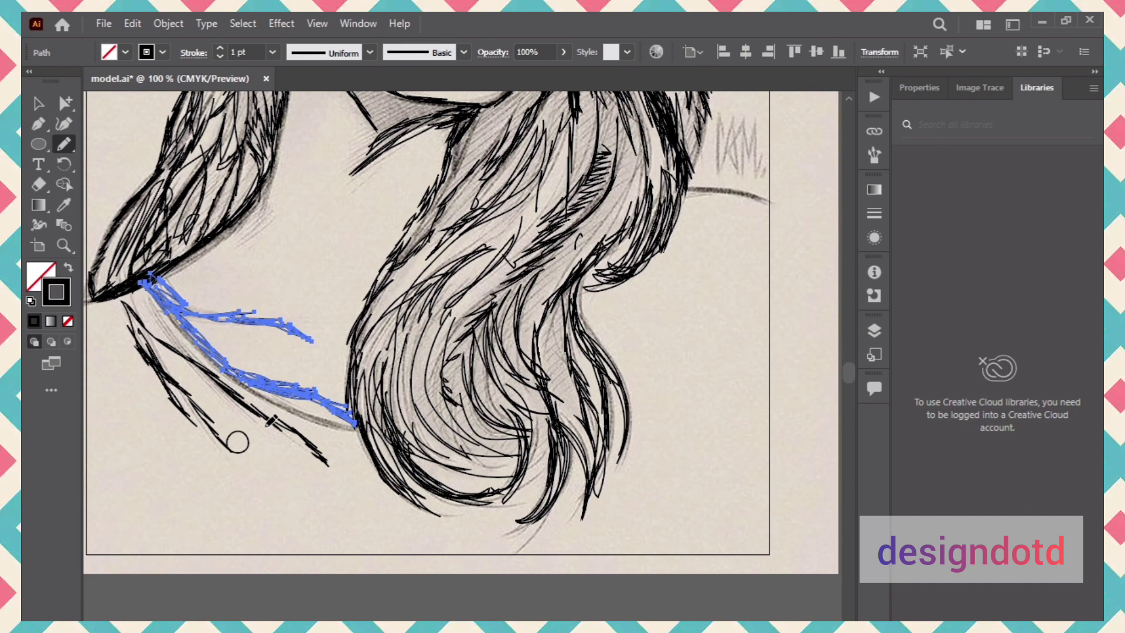
scroll(311, 448, "left", 1)
scroll(395, 425, "left", 1)
- Try outlining the area below the neckline and curls as a closed Pen path along the artboard edges
key("p")
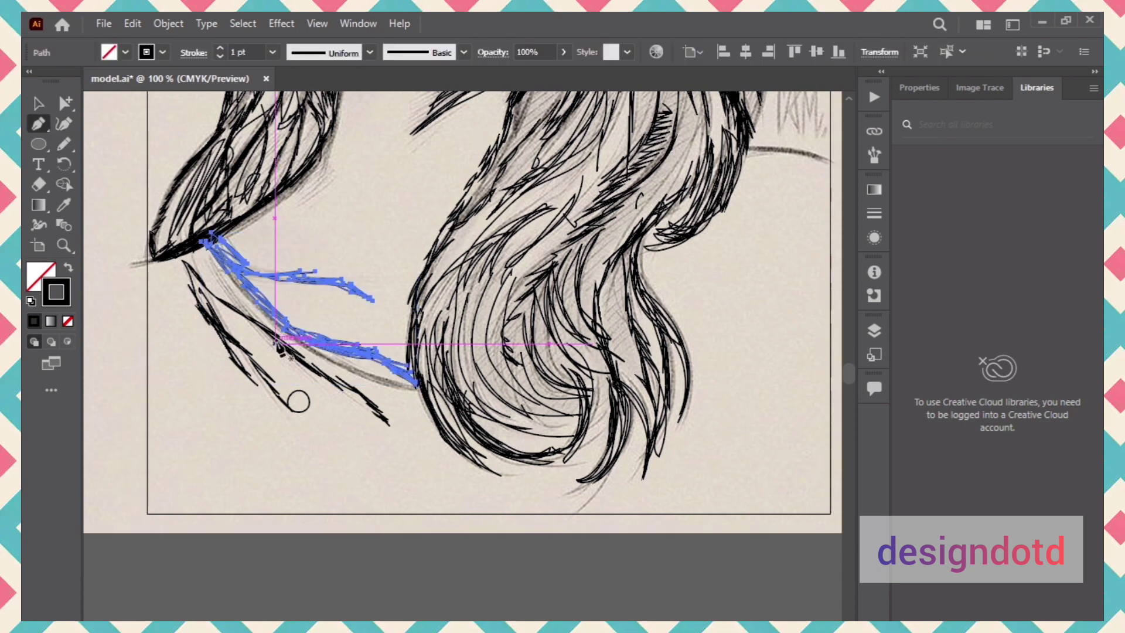
left_click(199, 246)
left_click(418, 387)
left_click(489, 476)
left_click(590, 482)
left_click(643, 477)
left_click(701, 399)
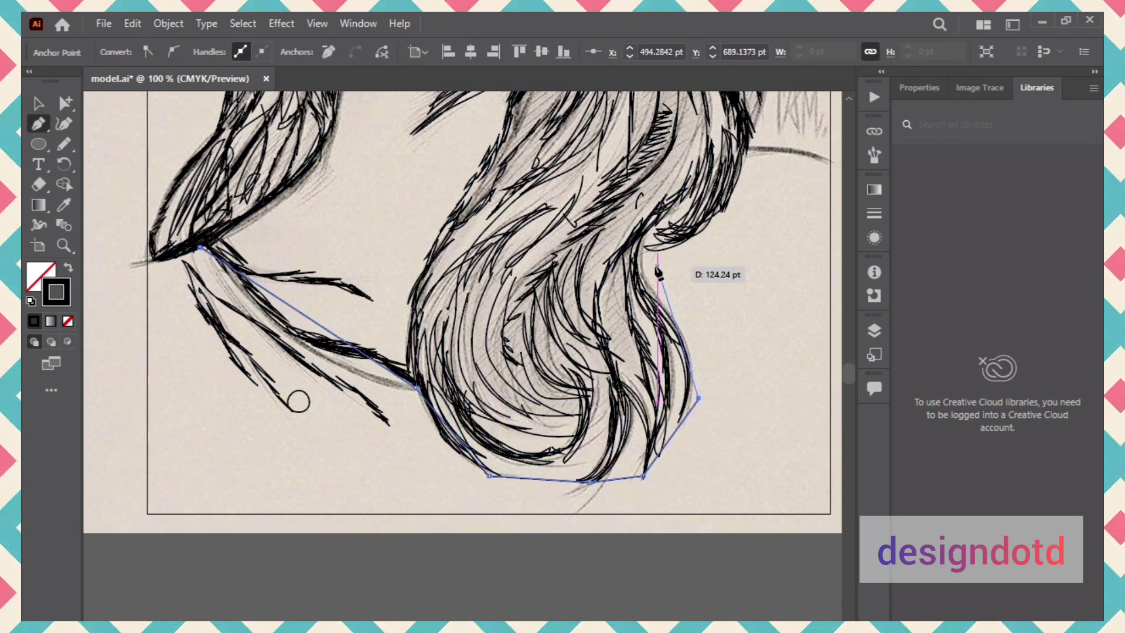
left_click(655, 233)
left_click(756, 151)
left_click(831, 160)
left_click(831, 511)
left_click(148, 511)
left_click(152, 261)
left_click(199, 246)
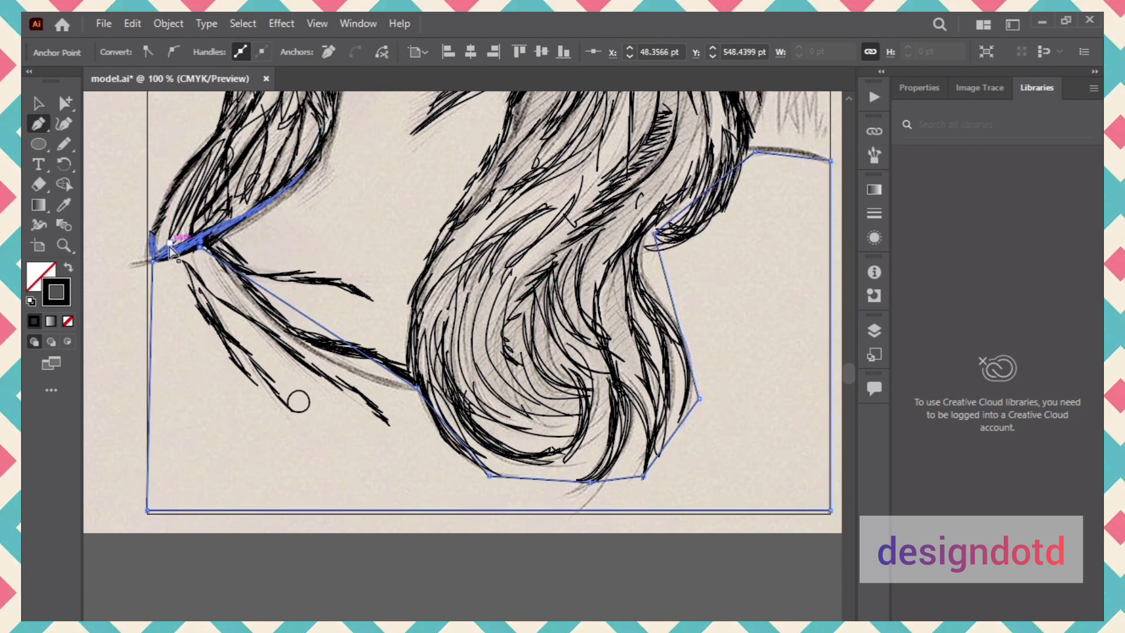
- Try to fit the Pen outline to the neckline and curls with the Curvature tool
left_click(64, 124)
left_click_drag(279, 298, 280, 329)
left_click_drag(199, 246, 209, 236)
left_click_drag(490, 476, 503, 456)
left_click_drag(546, 469, 665, 370)
key("ctrl+z")
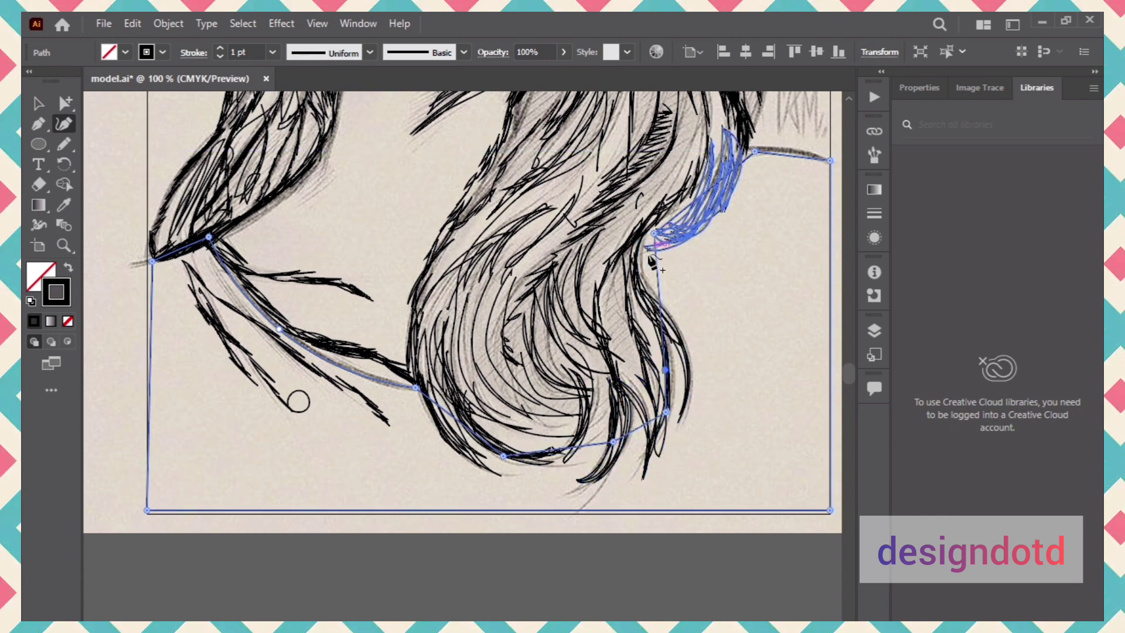
left_click_drag(656, 259, 626, 263)
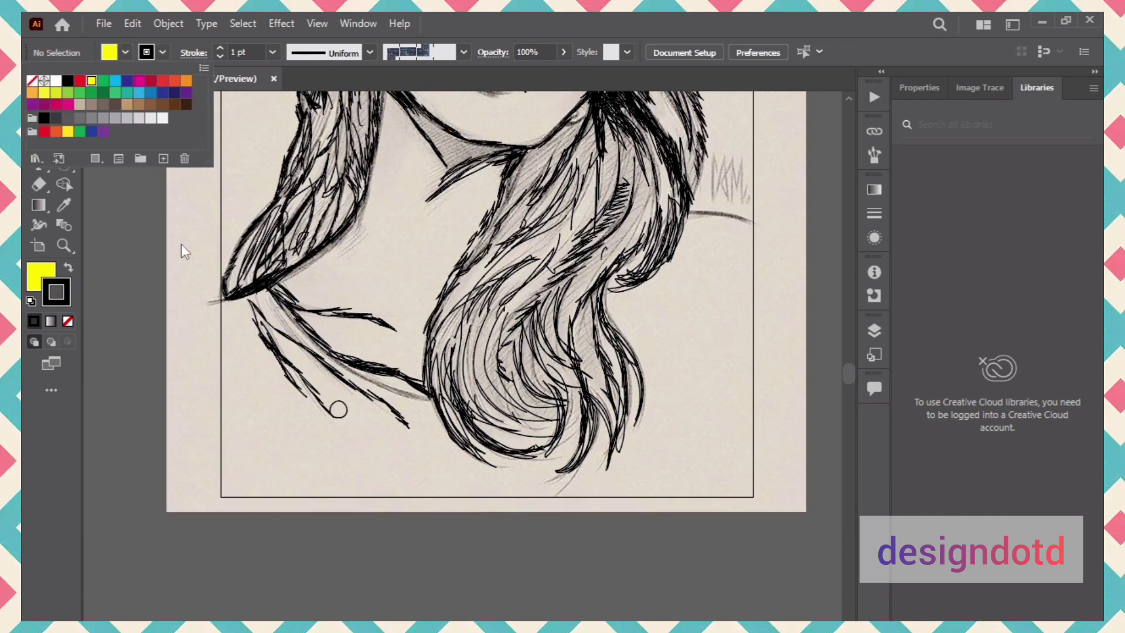
- Try a short test stroke at the neckline with changed fill and stroke colours, and delete it
key("n")
left_click(125, 52)
left_click(89, 78)
mouse_move(268, 300)
left_mouse_down()
mouse_move(271, 290)
mouse_move(291, 329)
left_mouse_up()
left_click(124, 52)
left_click(89, 78)
key("z")
left_click(163, 53)
left_click(89, 78)
left_click(127, 78)
key("Escape")
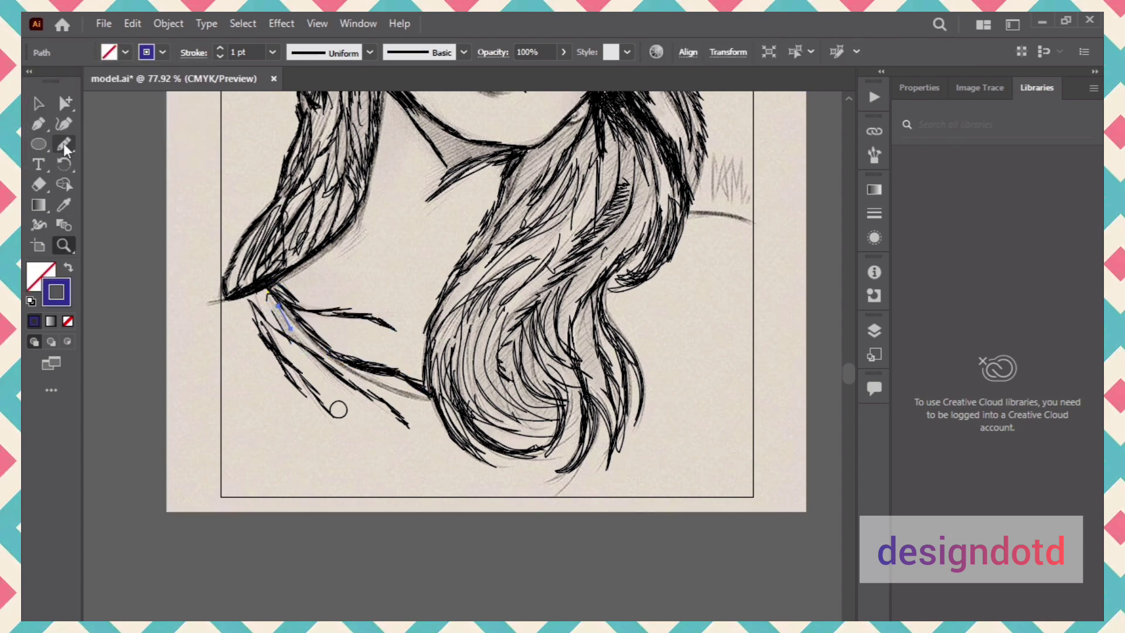
left_click_drag(235, 285, 332, 310)
key("v")
key("Delete")
key("n")
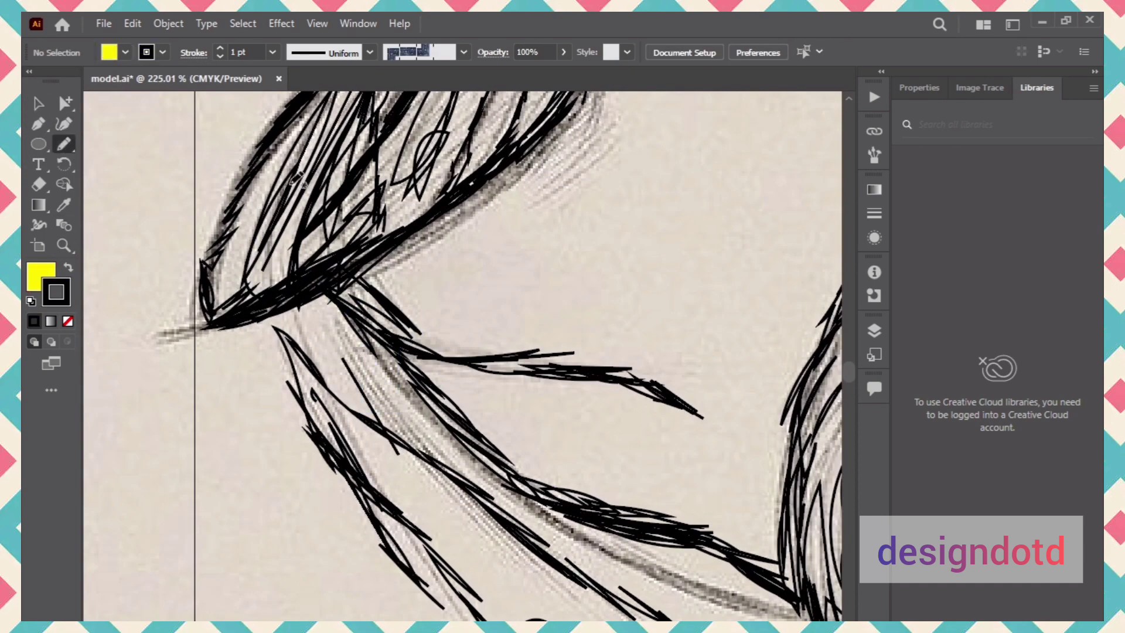
- Trace the neckline from the left hair tip to the curls and the adjoining shoulder edge in dark blue without fill
mouse_move(377, 342)
left_mouse_down()
mouse_move(593, 532)
mouse_move(803, 607)
left_mouse_up()
left_click(162, 52)
left_click(91, 80)
left_click(174, 92)
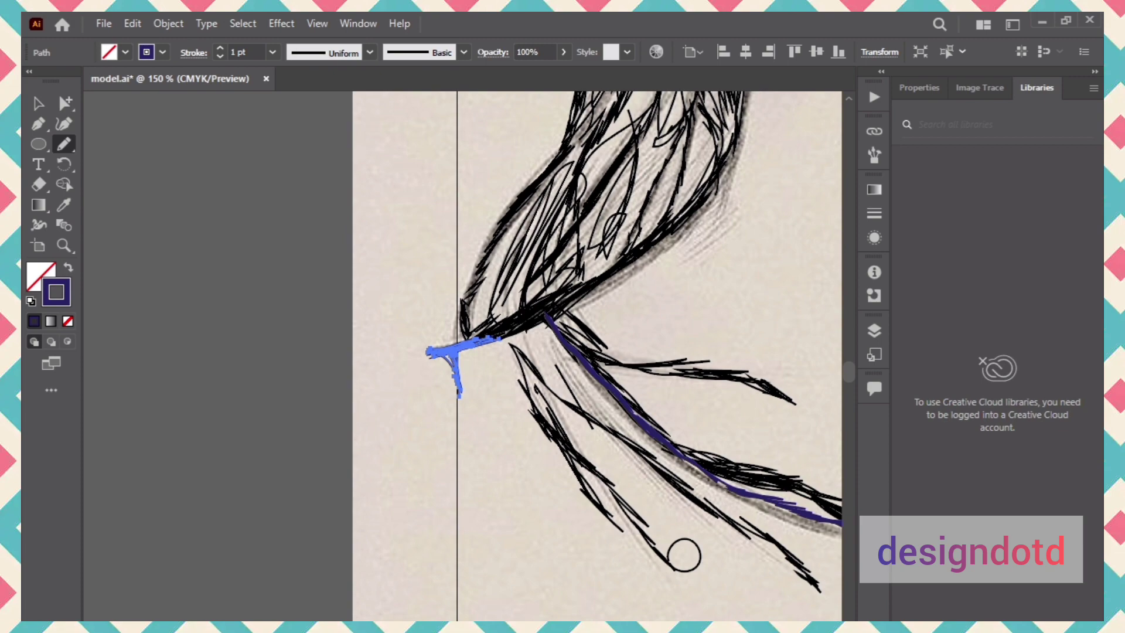
scroll(463, 356, "right", 5)
scroll(463, 356, "left", 3)
scroll(463, 356, "right", 1)
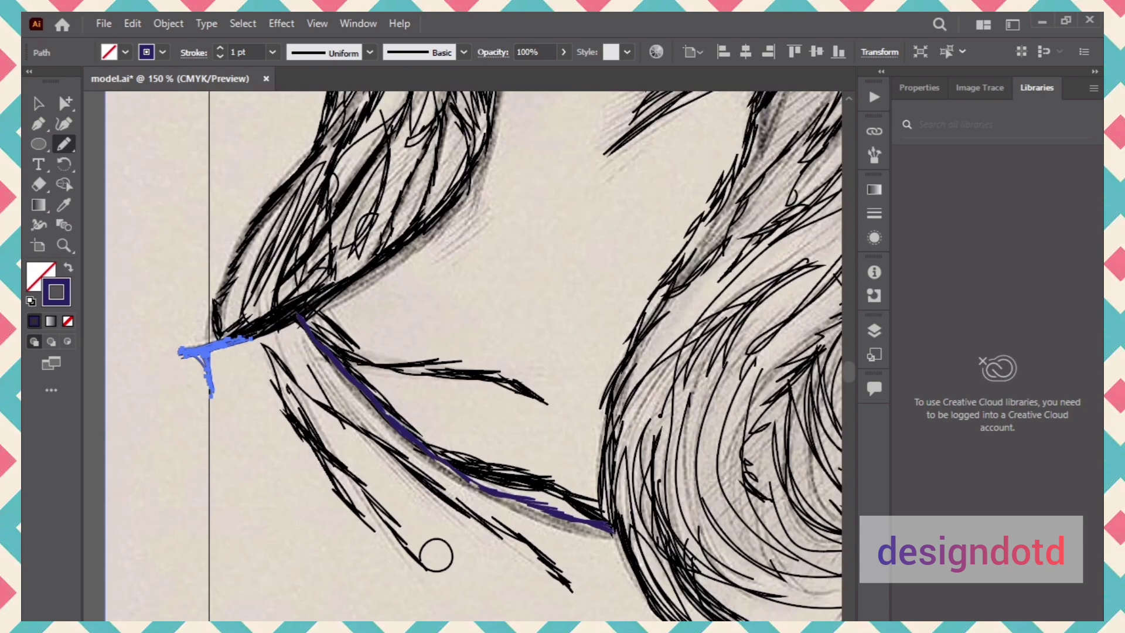
- Draw the right shoulder line in dark blue from the hair out past the artboard edge
key("ctrl+minus")
key("ctrl+minus")
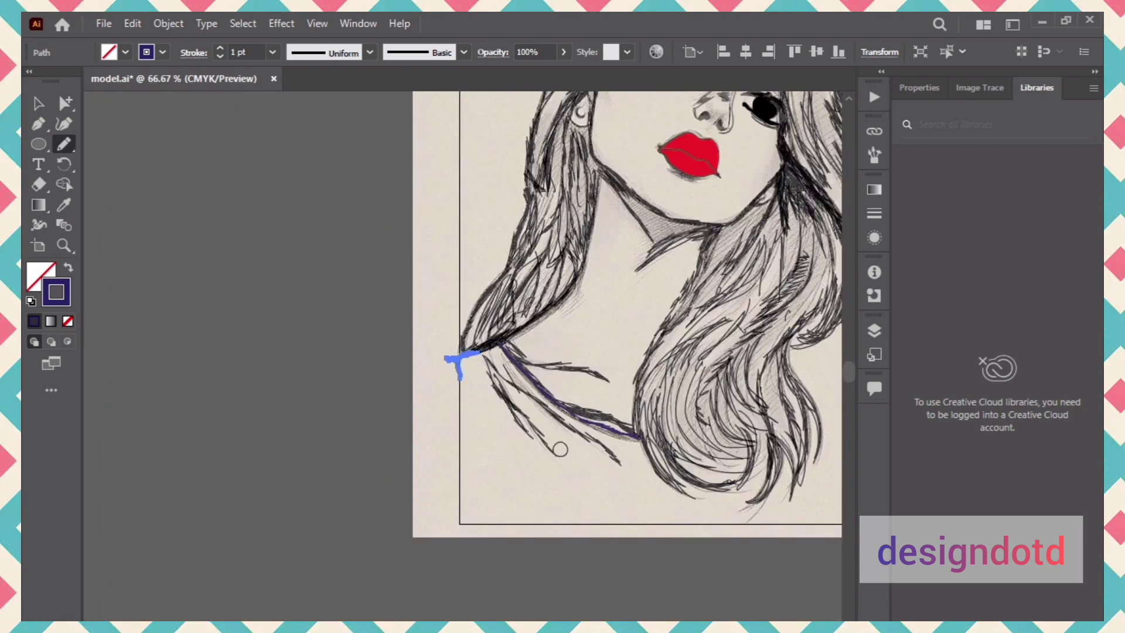
scroll(463, 314, "right", 5)
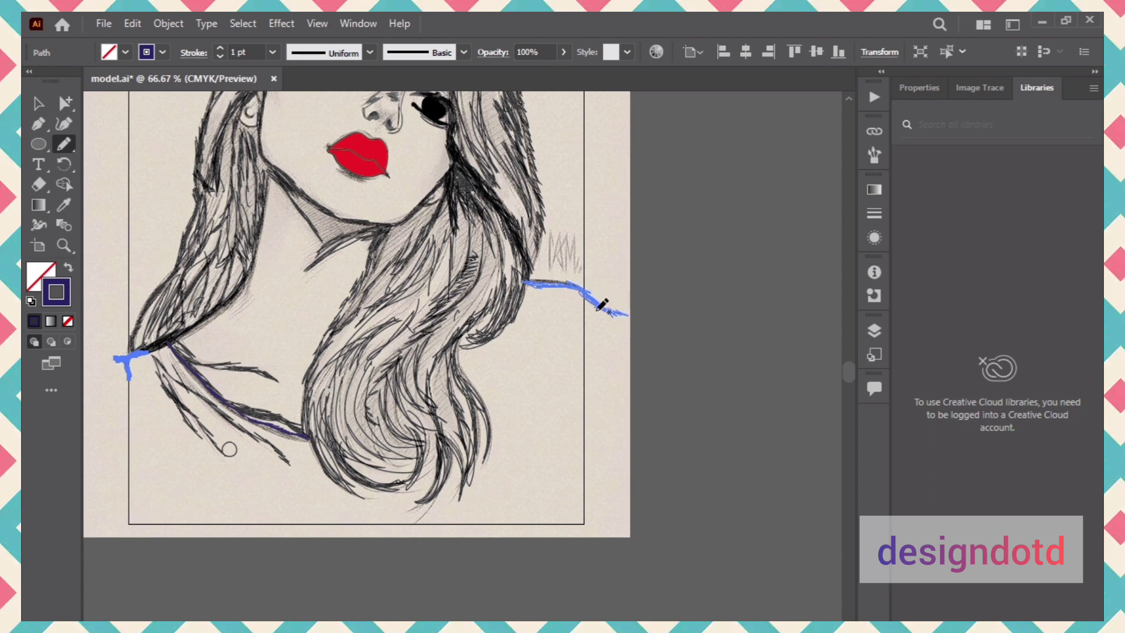
left_click_drag(598, 309, 628, 315)
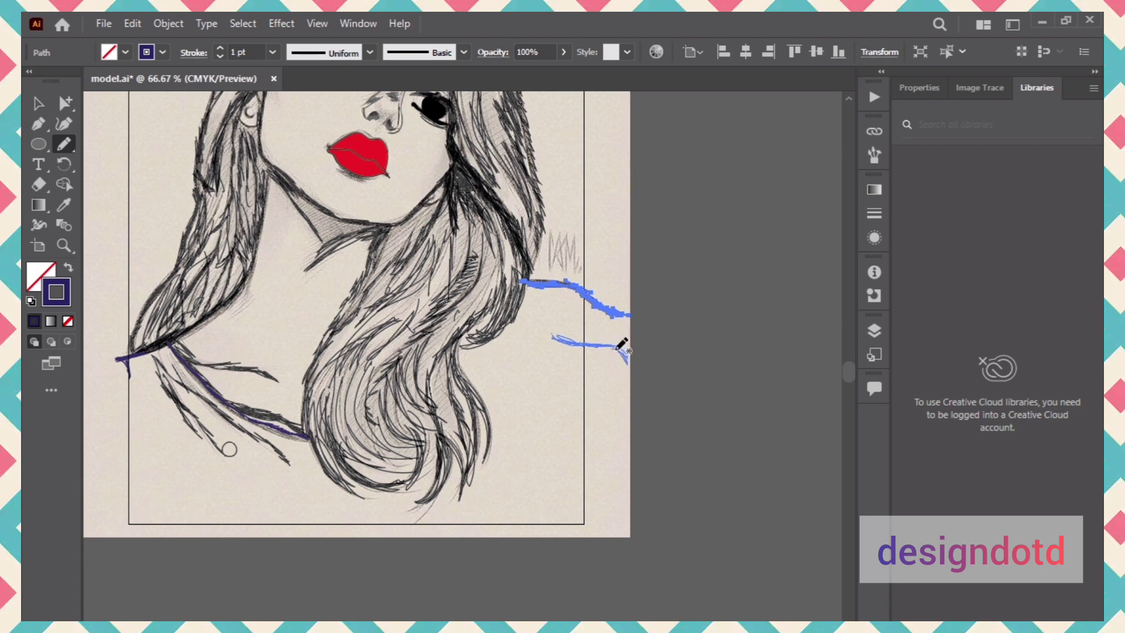
- Draw dark blue pencil strokes for the arm and its folds below the right shoulder, and deselect them
left_click_drag(579, 327, 551, 336)
left_click_drag(541, 314, 560, 341)
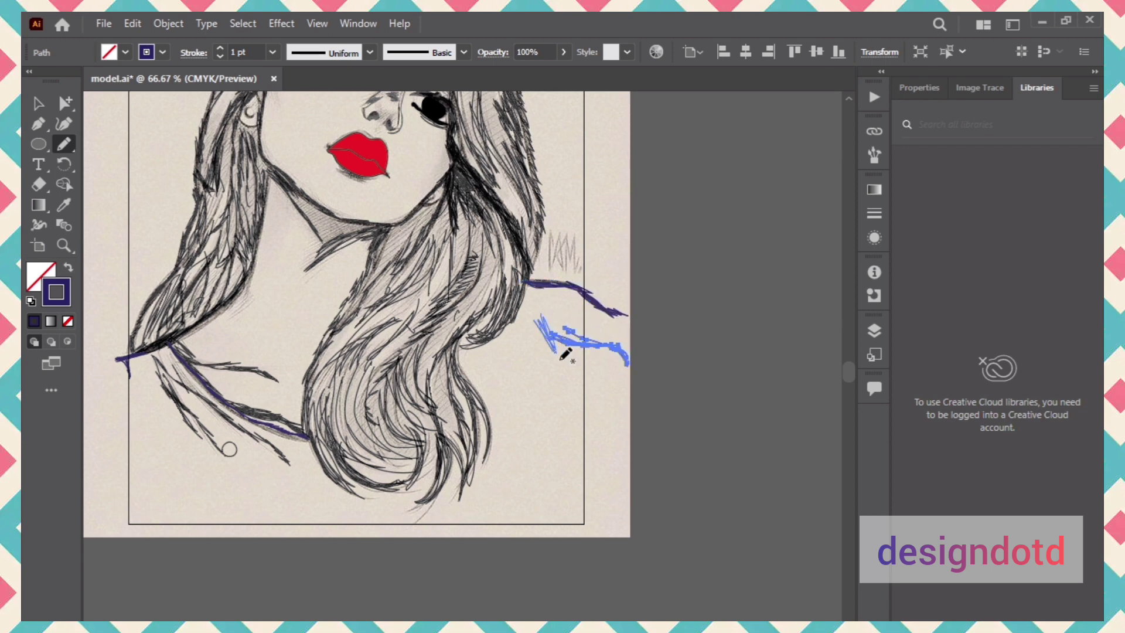
left_click_drag(596, 407, 596, 410)
mouse_move(614, 410)
left_mouse_down()
mouse_move(604, 378)
mouse_move(602, 404)
left_mouse_up()
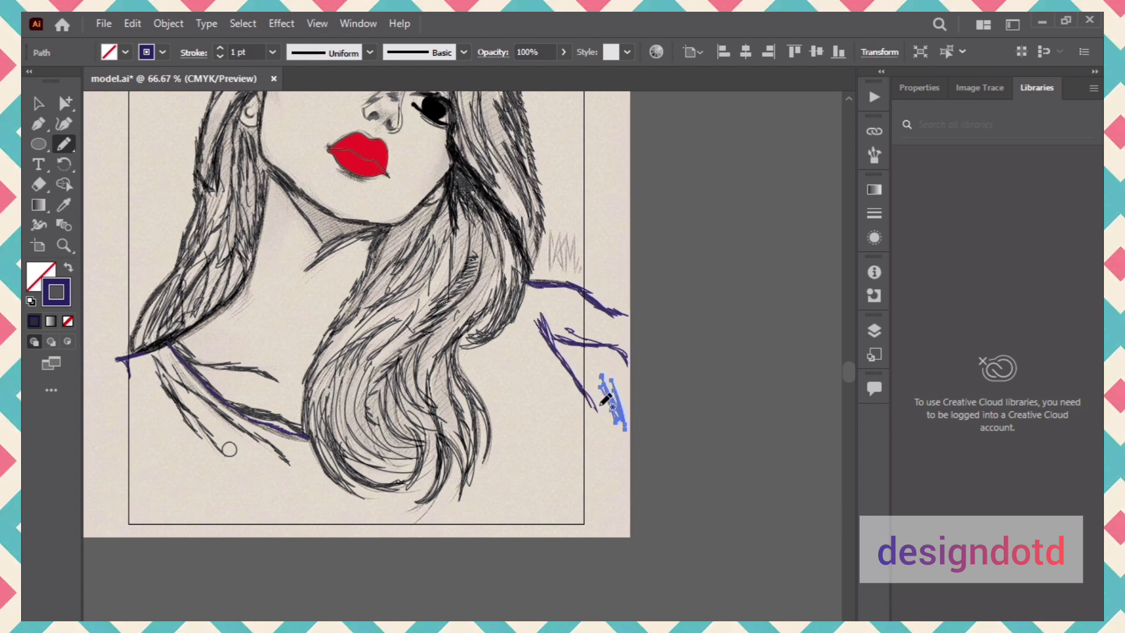
left_click(36, 105)
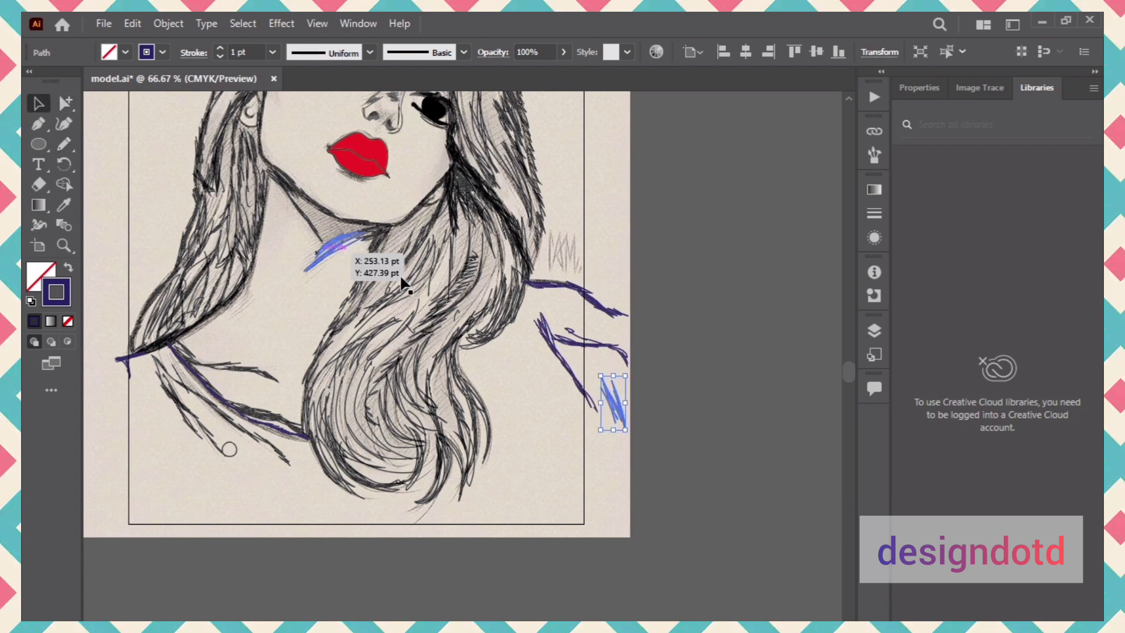
left_click(713, 305)
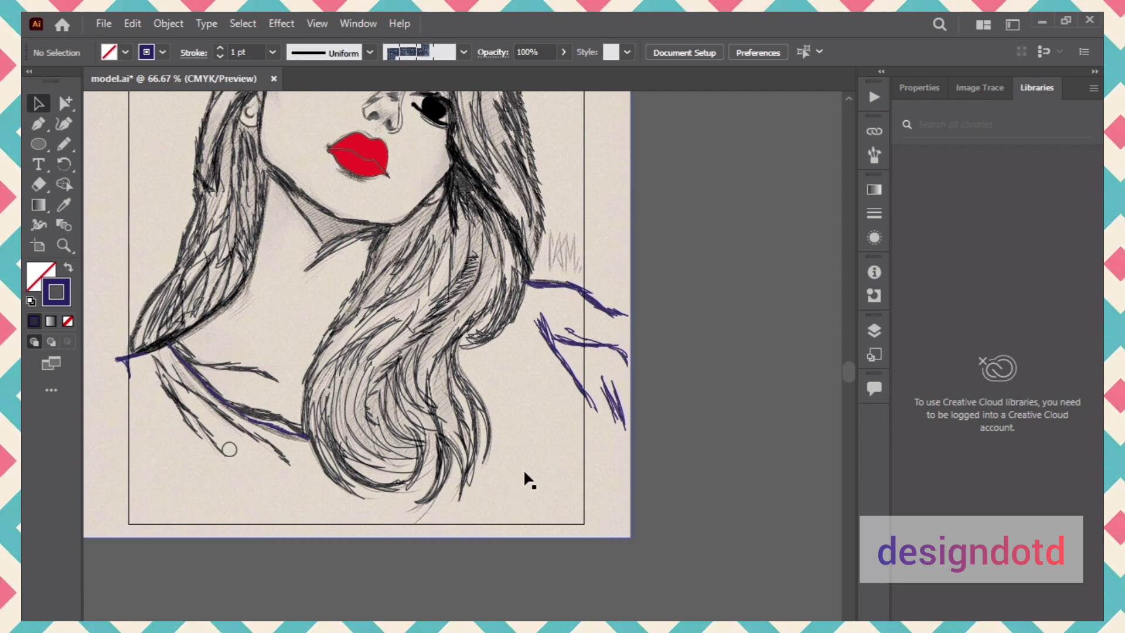
- Delete the pencil sketch image from behind the vector artwork and collapse the opened Comments panel
mouse_move(646, 497)
left_mouse_down()
mouse_move(690, 492)
mouse_move(660, 479)
mouse_move(827, 392)
mouse_move(879, 381)
mouse_move(874, 396)
left_mouse_up()
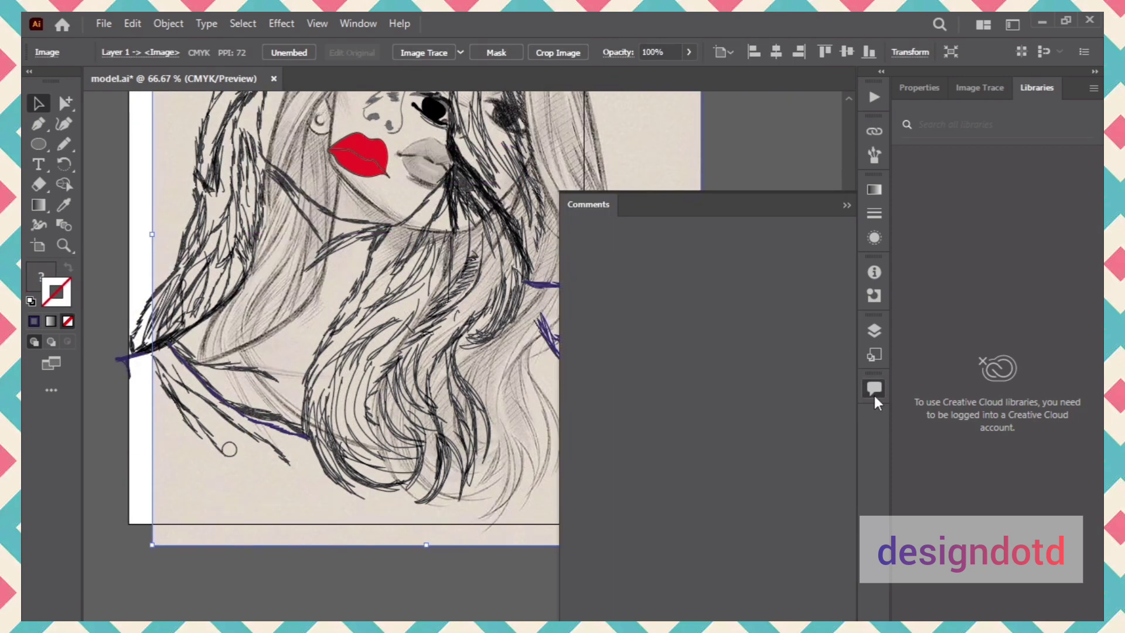
key("Delete")
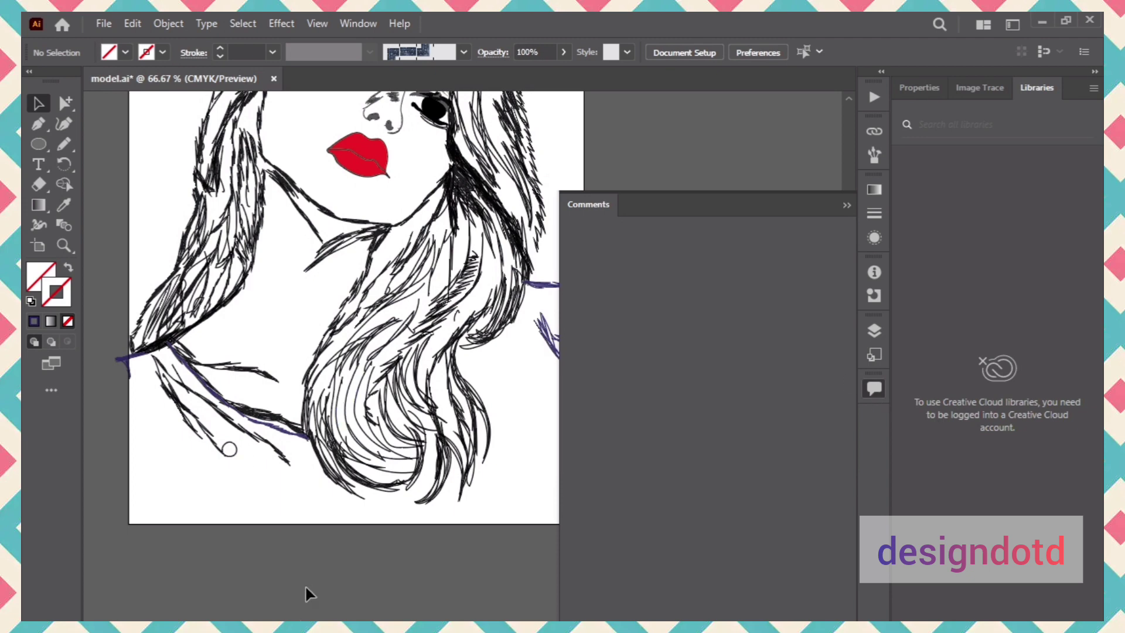
left_click(846, 206)
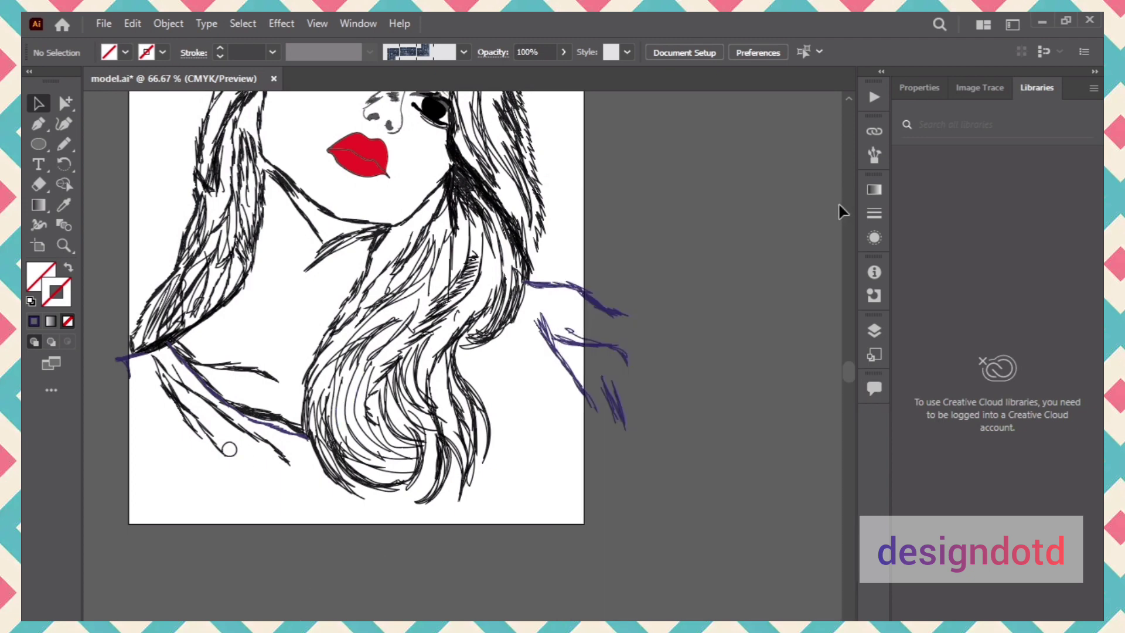
- Delete the dark blue arm and fold strokes below the right shoulder line
left_click(603, 345)
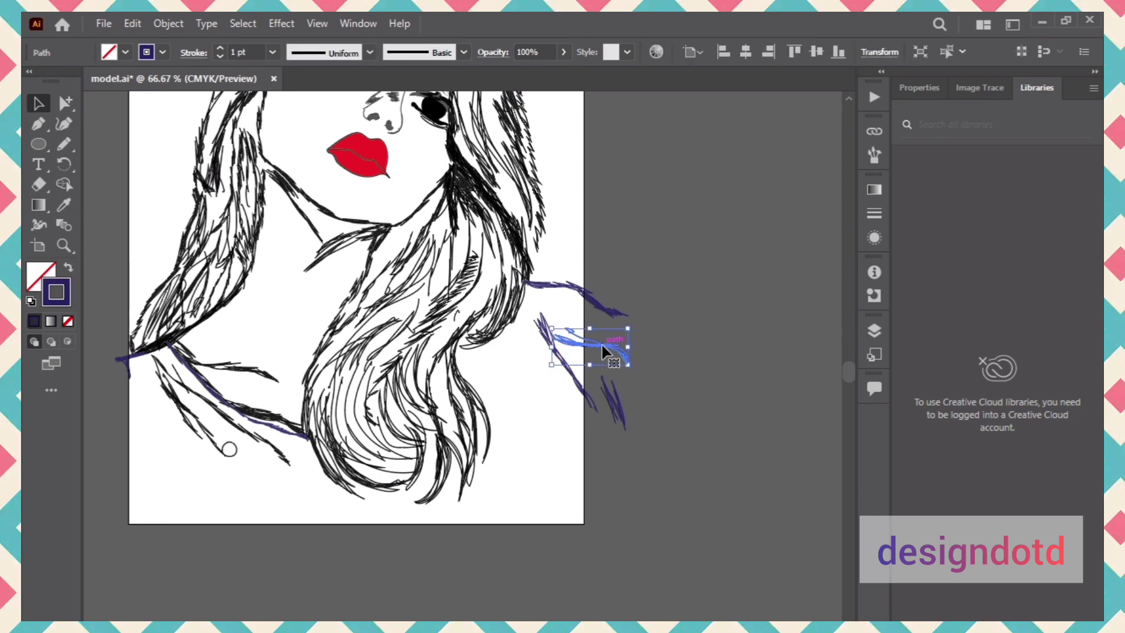
key("Delete")
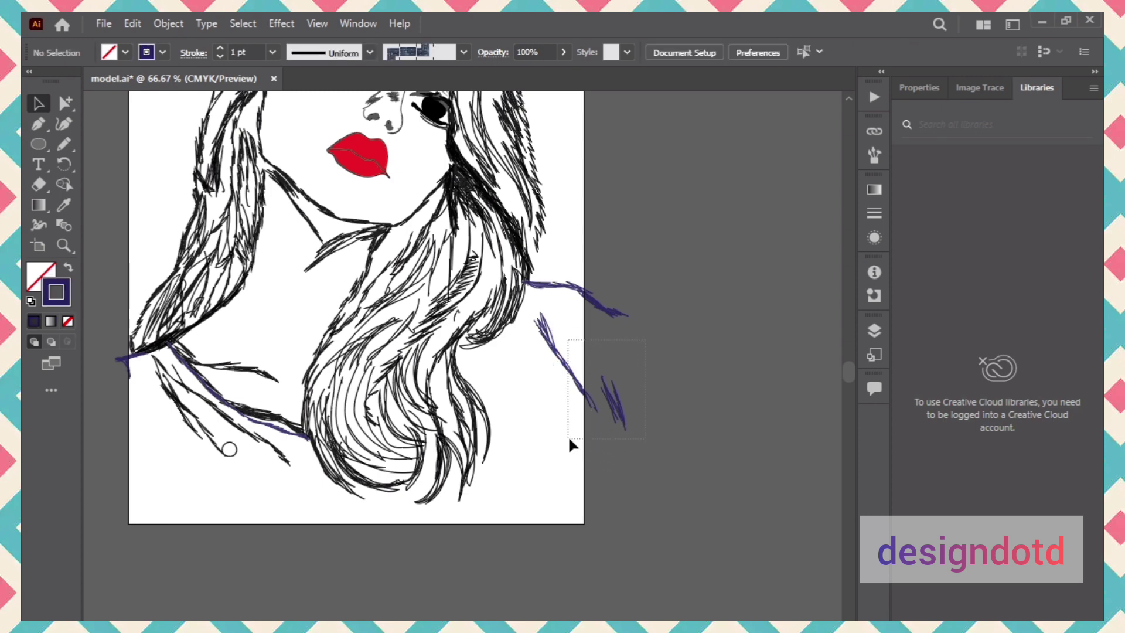
left_click_drag(569, 440, 567, 437)
key("Delete")
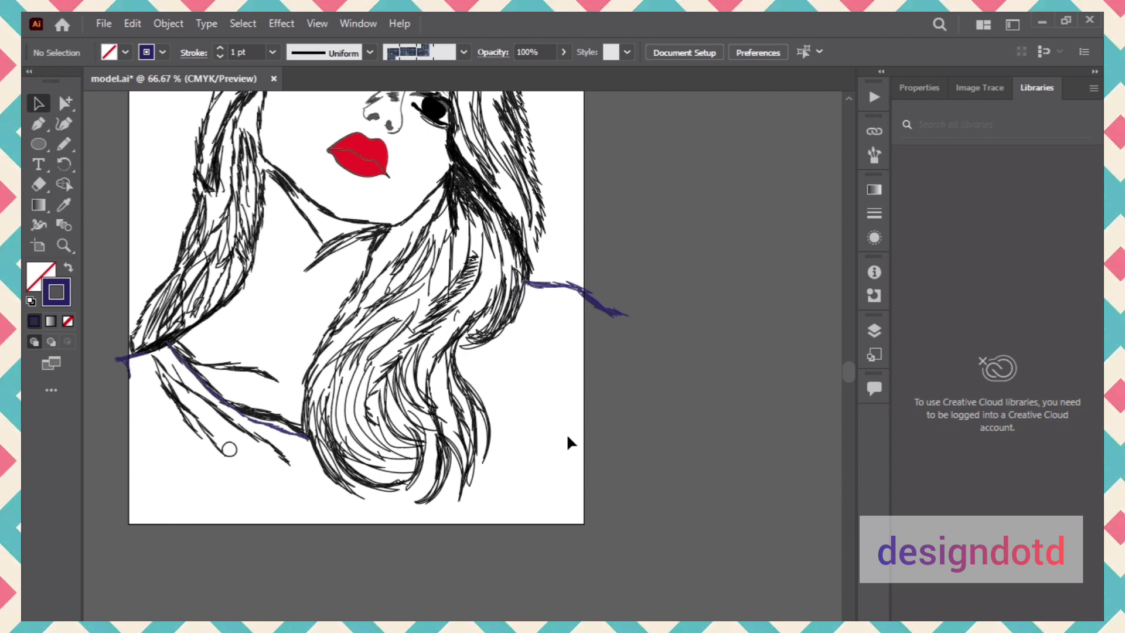
- Move the dark blue right shoulder line slightly up and towards the hair
left_click(605, 310)
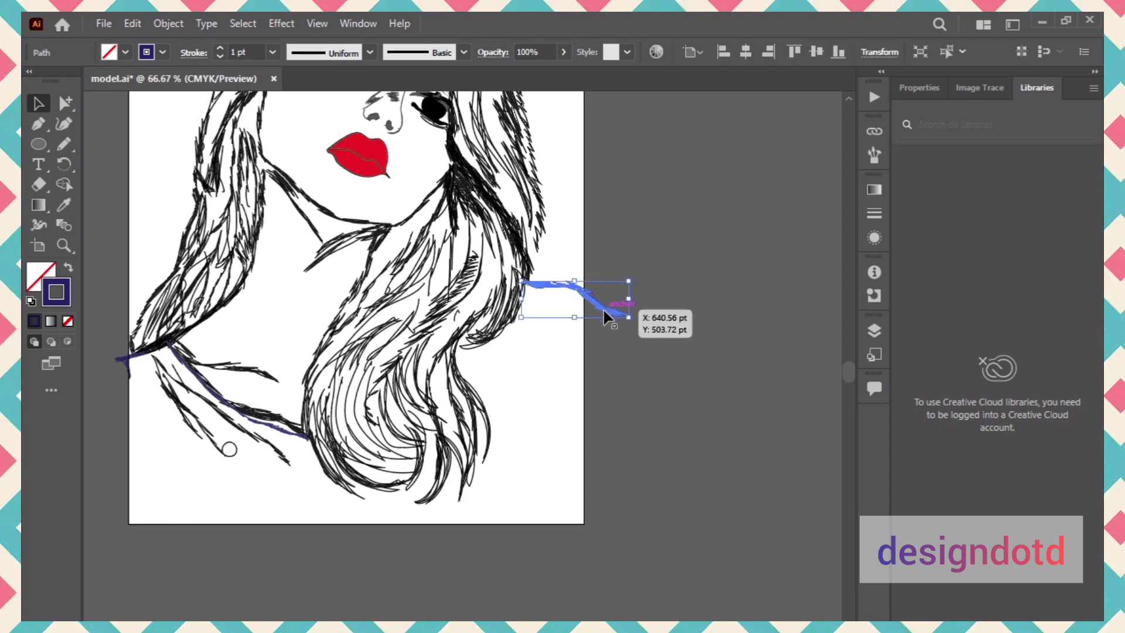
left_click(651, 253)
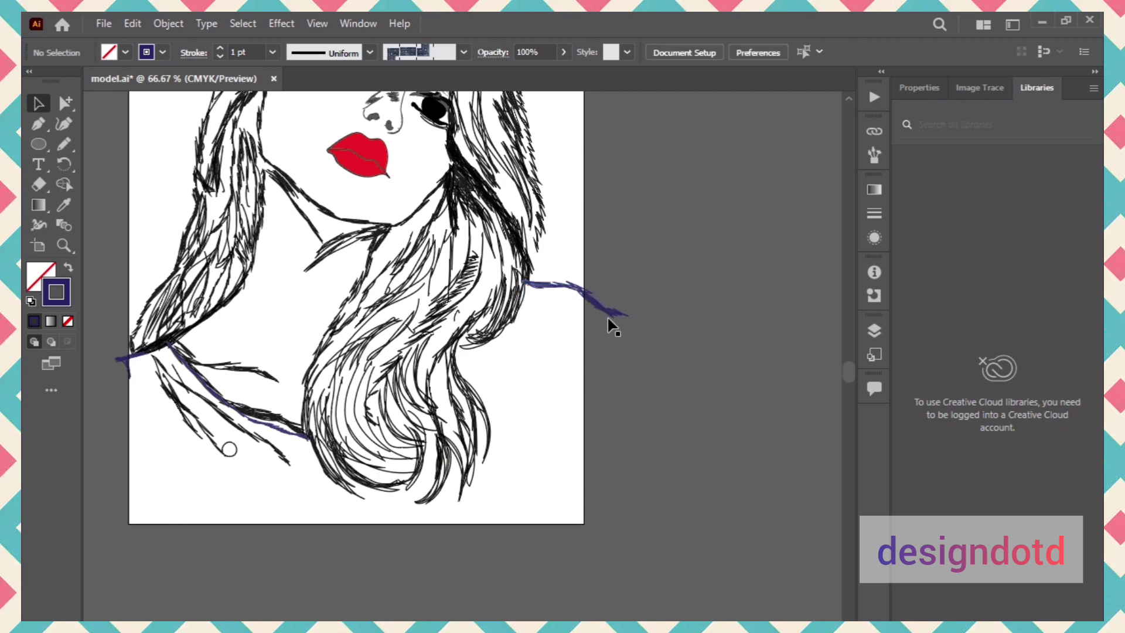
mouse_move(608, 318)
left_mouse_down()
mouse_move(631, 315)
mouse_move(600, 305)
left_mouse_up()
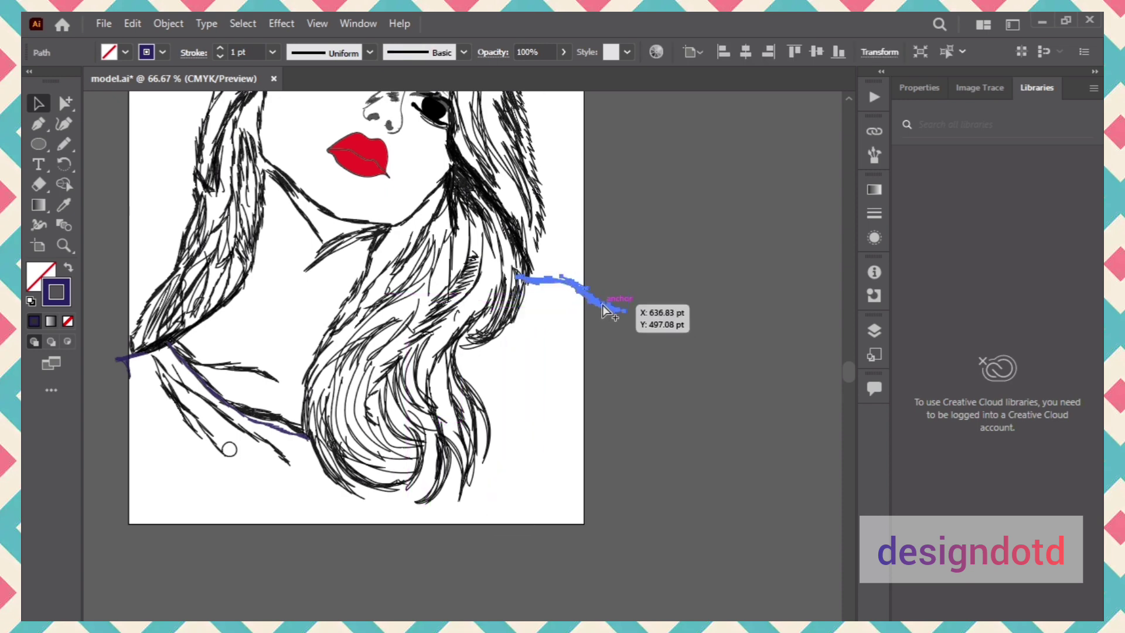
- Set the stroke colour of the dark blue right shoulder line to yellow and deselect it
left_click(163, 52)
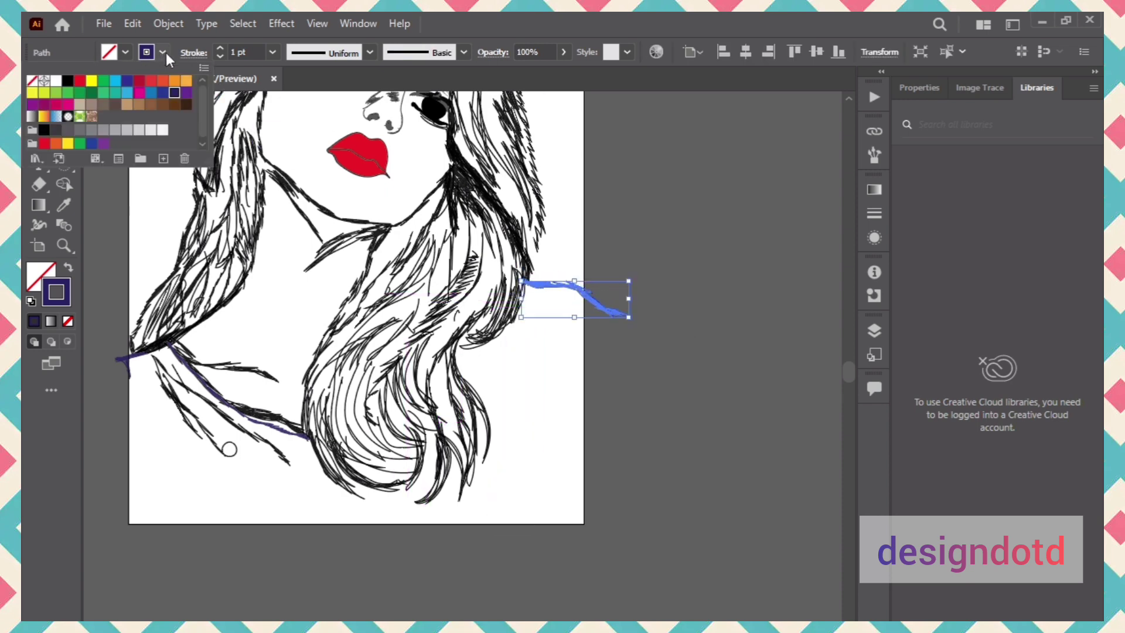
left_click(92, 82)
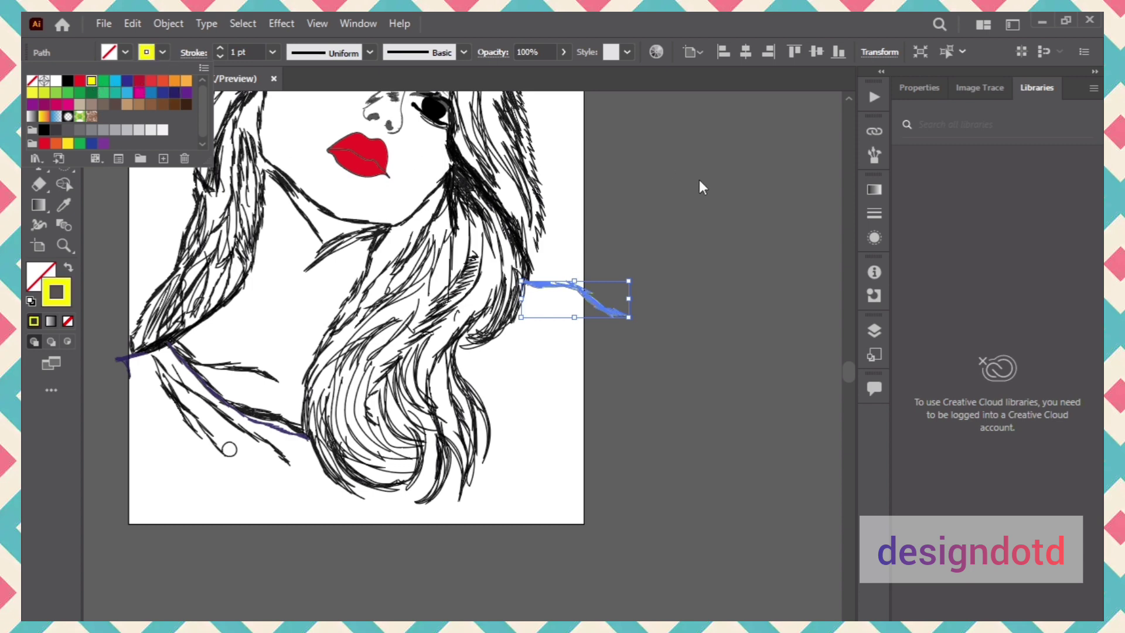
left_click(705, 188)
left_click(706, 187)
- Set the stroke colour of the right shoulder line to black and deselect it
left_click(607, 305)
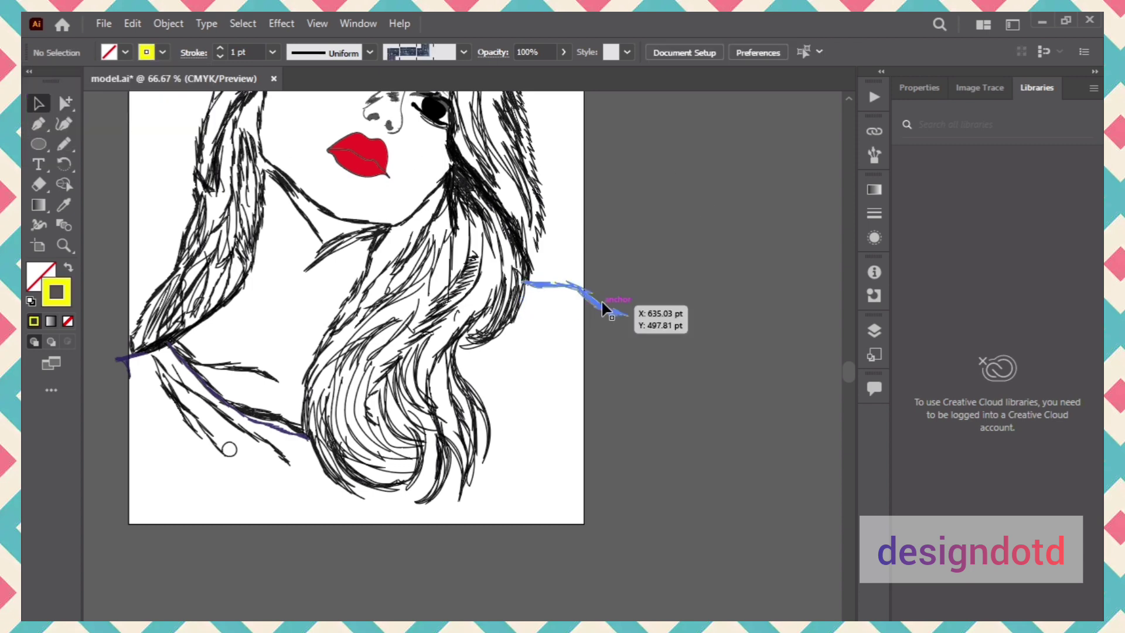
left_click(163, 52)
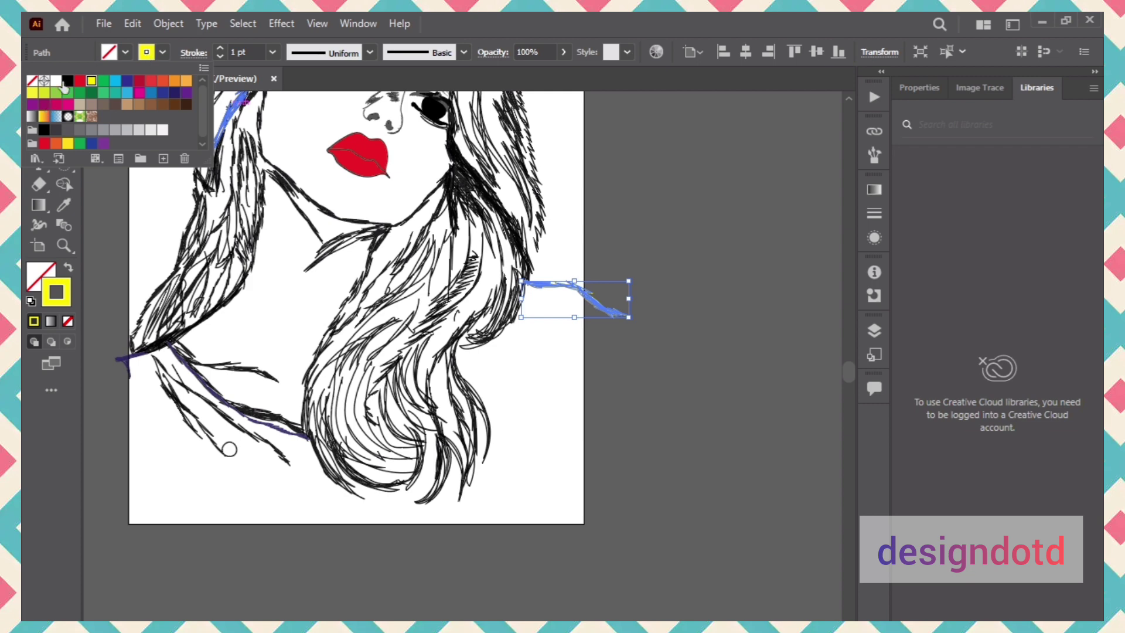
left_click(69, 82)
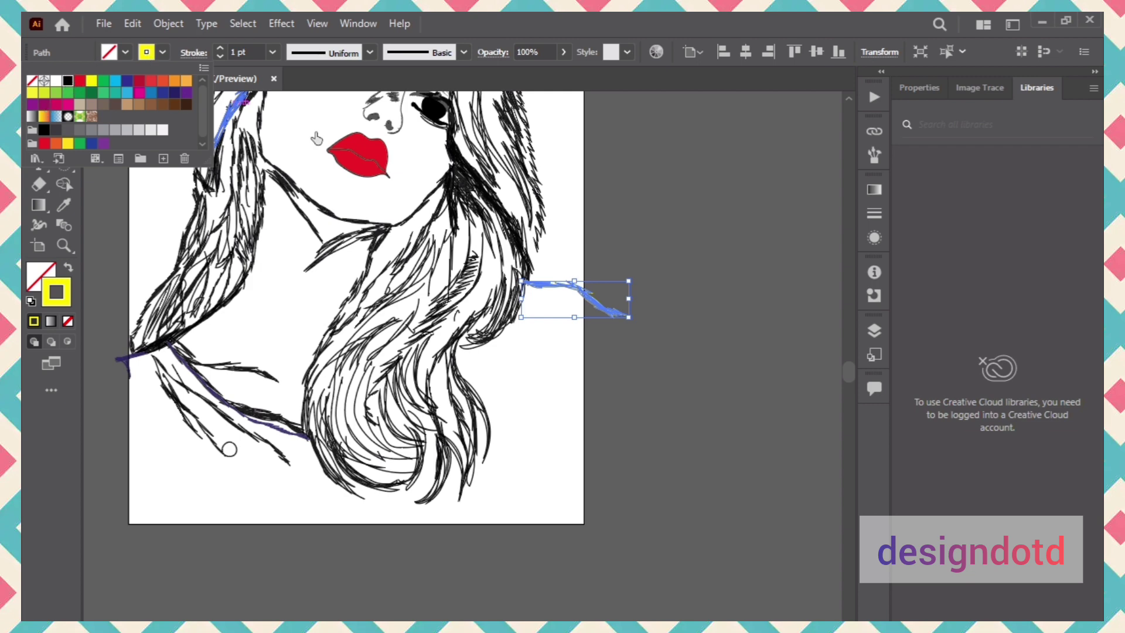
left_click(645, 216)
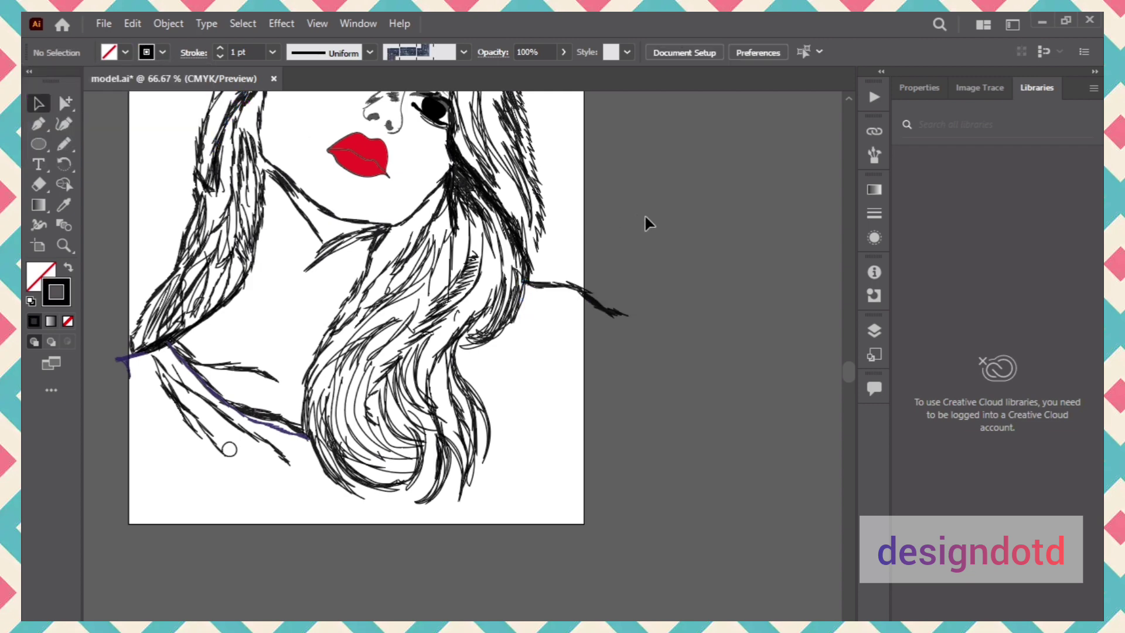
- Scale down the black right shoulder line so it ends at the artboard's edge, and deselect it
left_click(599, 304)
right_click(599, 305)
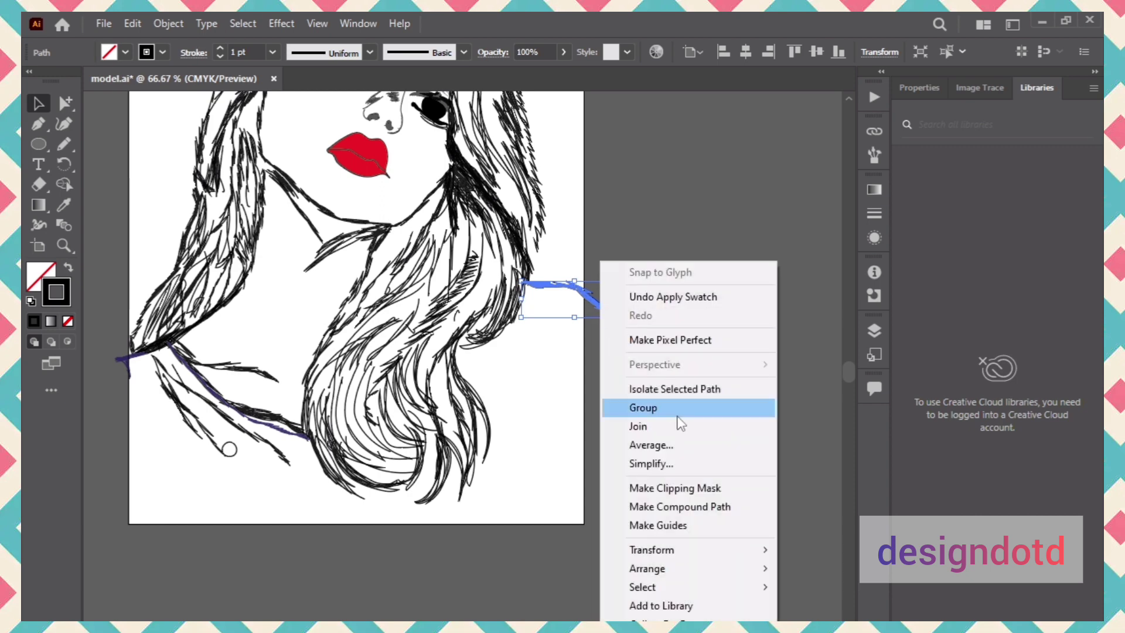
left_click(614, 265)
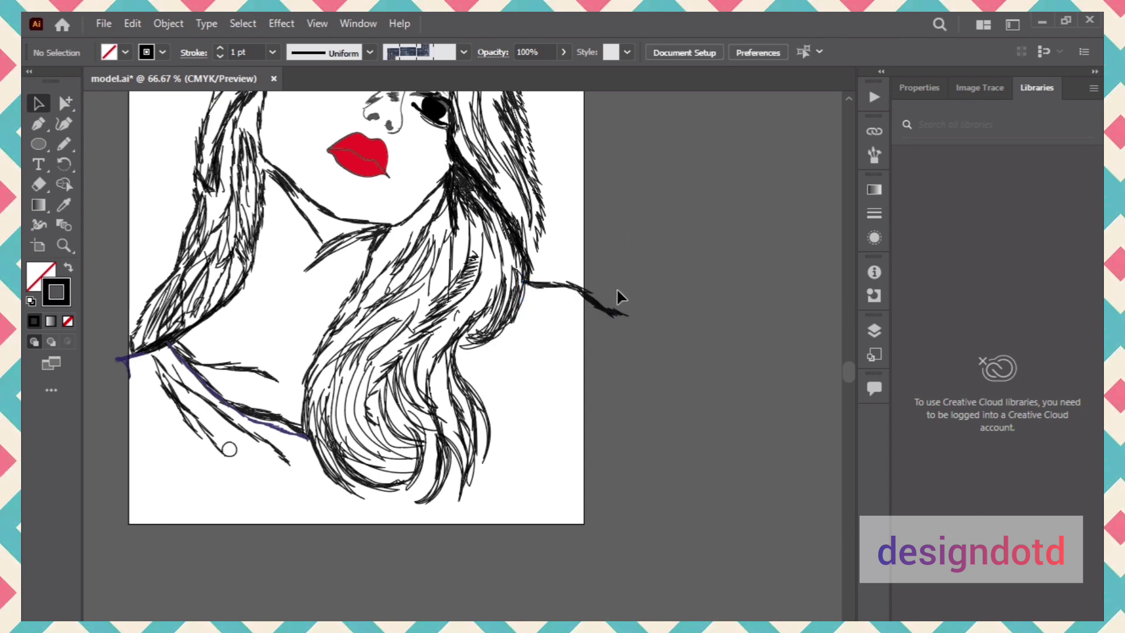
mouse_move(619, 308)
left_mouse_down()
mouse_move(618, 317)
mouse_move(632, 298)
mouse_move(591, 272)
left_mouse_up()
left_click(701, 222)
- Move the right shoulder line slightly down and towards the hair, and deselect it
scroll(699, 220, "up", 3)
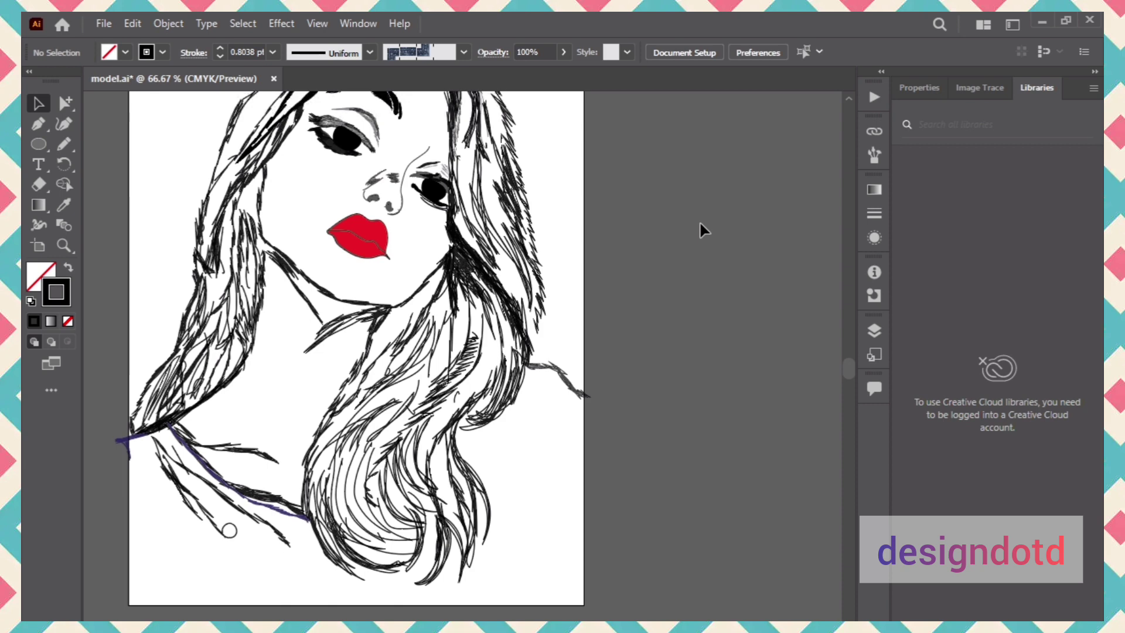
scroll(700, 223, "up", 2)
scroll(699, 223, "down", 1)
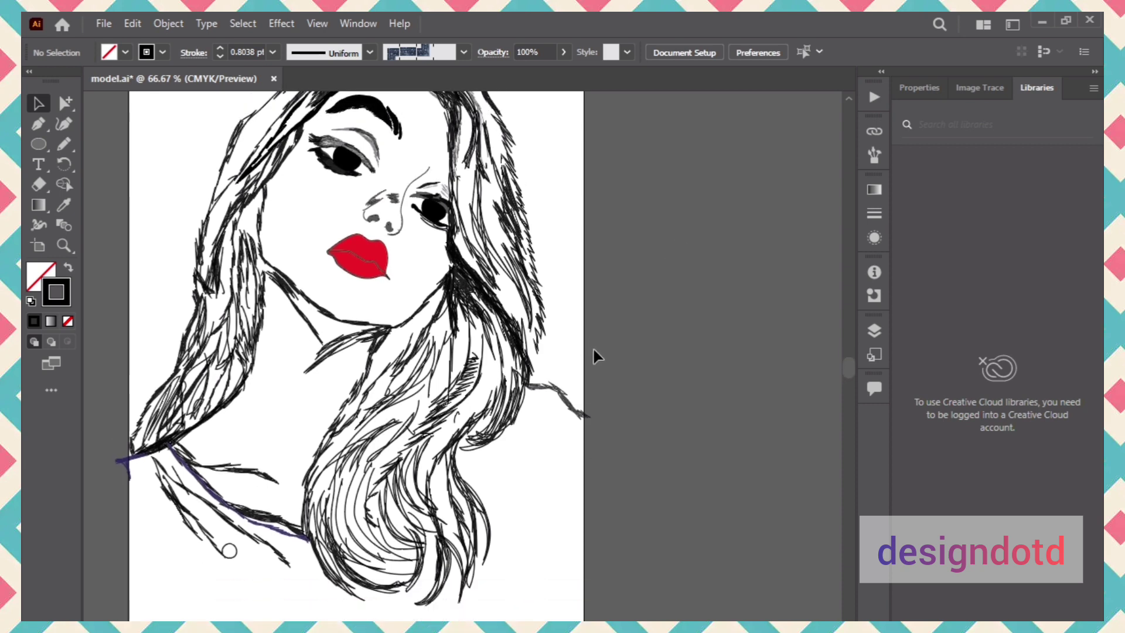
left_click_drag(557, 400, 553, 409)
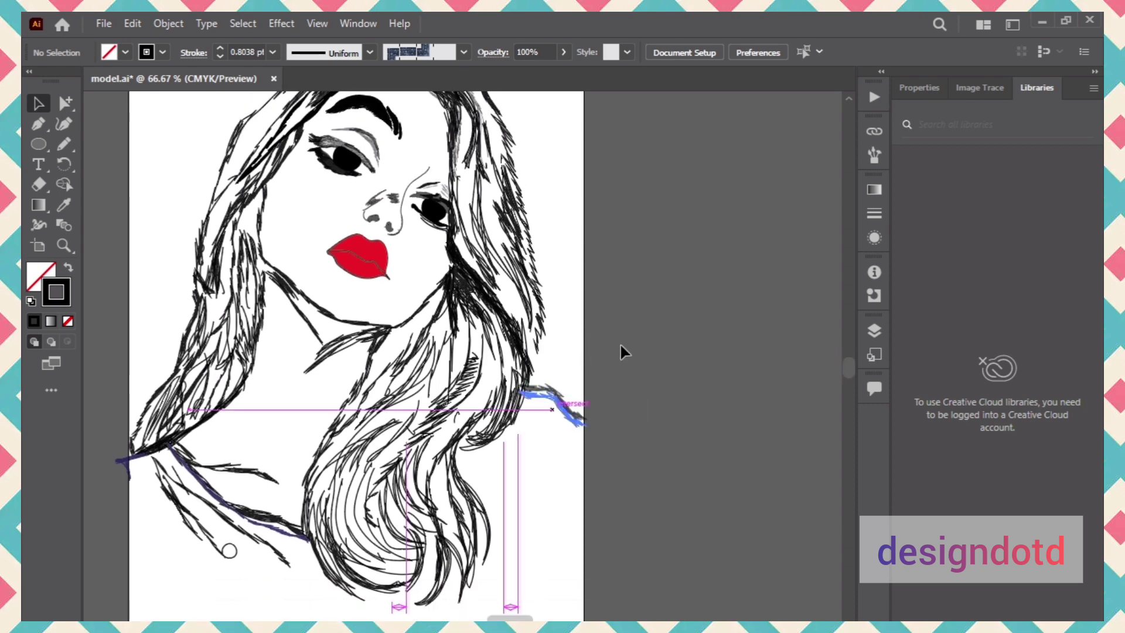
left_click(658, 315)
- Set the stroke colour of the dark blue left shoulder stroke and the dark blue neckline curve to black
scroll(659, 315, "down", 2)
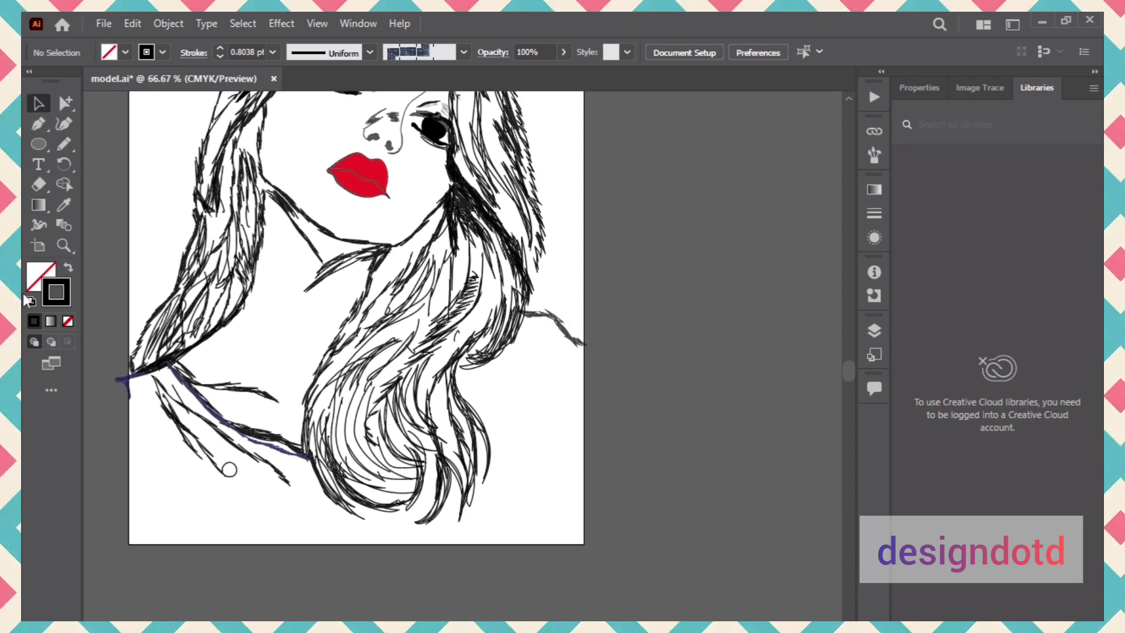
left_click_drag(129, 381, 121, 381)
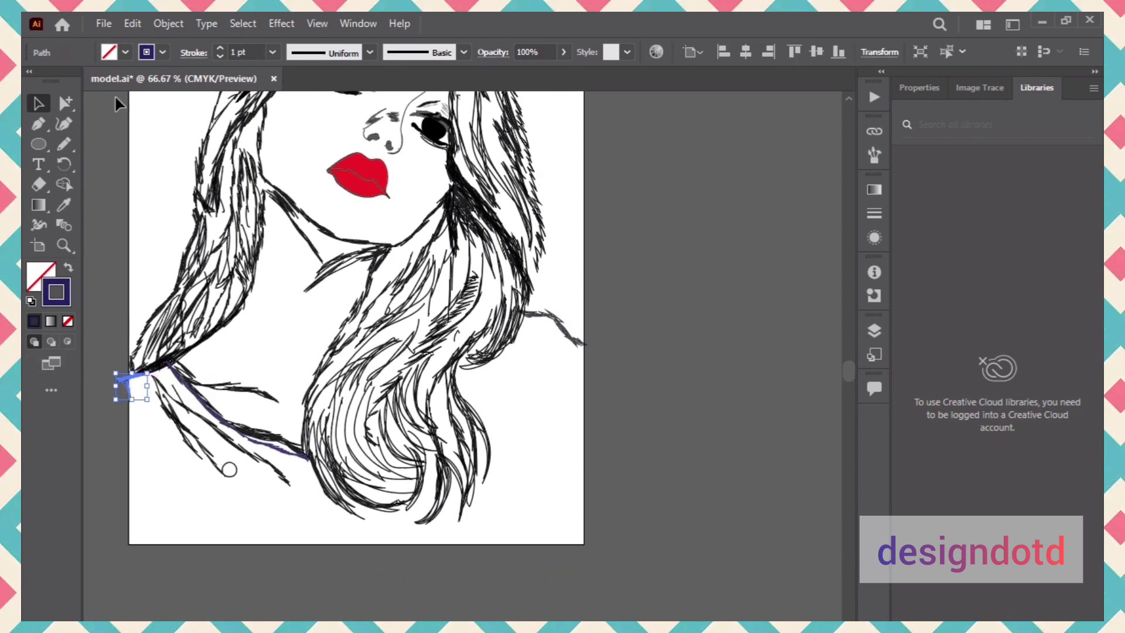
left_click(159, 52)
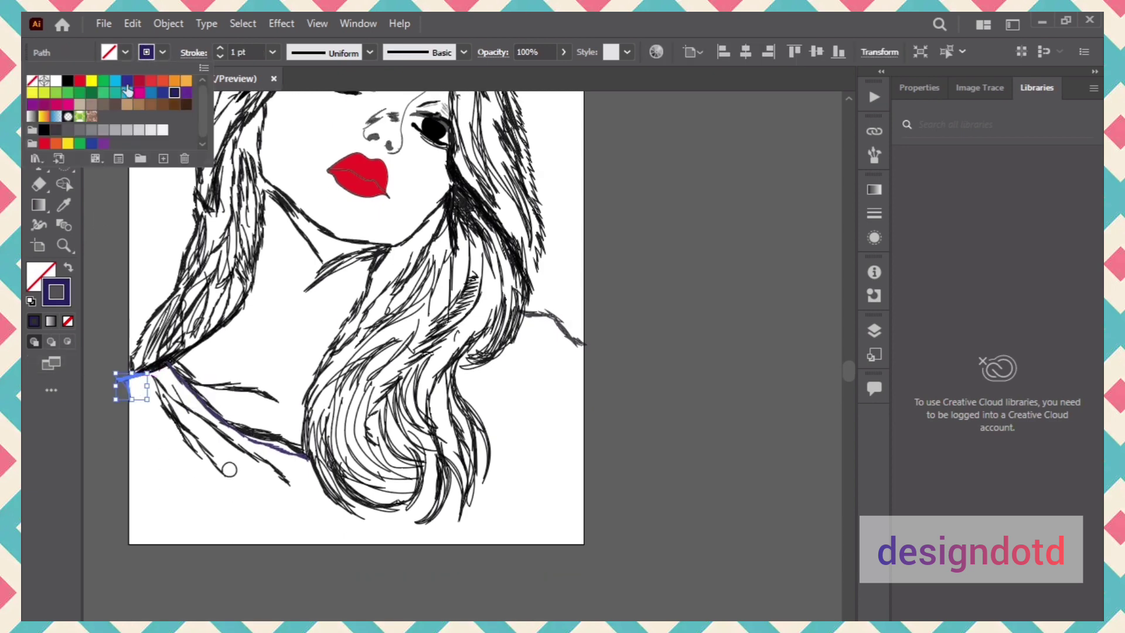
left_click(68, 80)
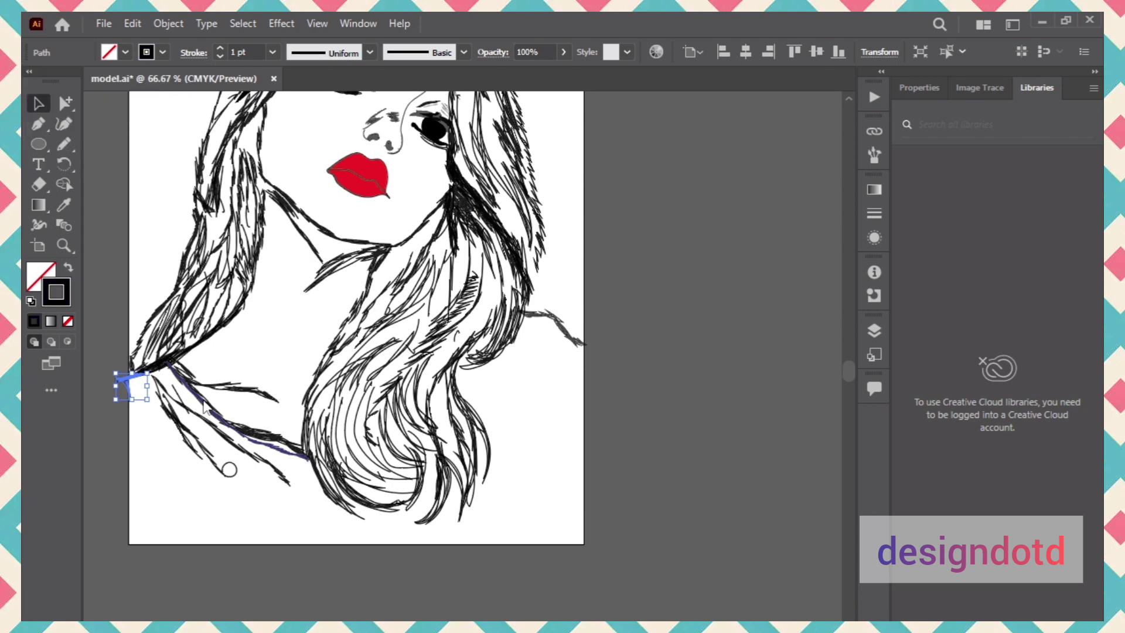
left_click(203, 402)
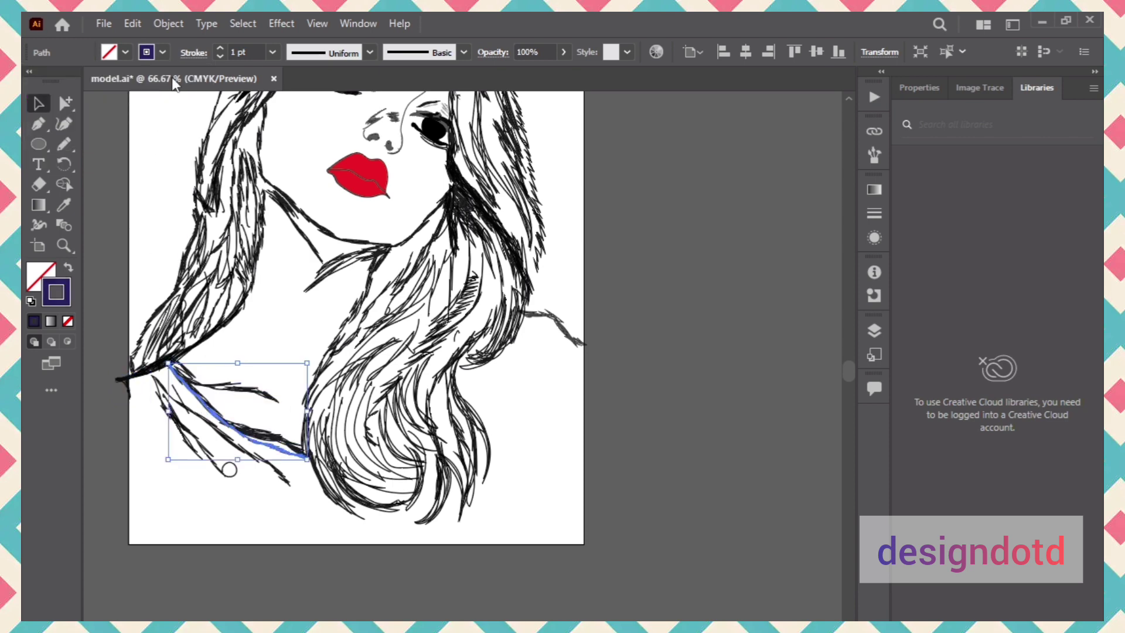
left_click(163, 53)
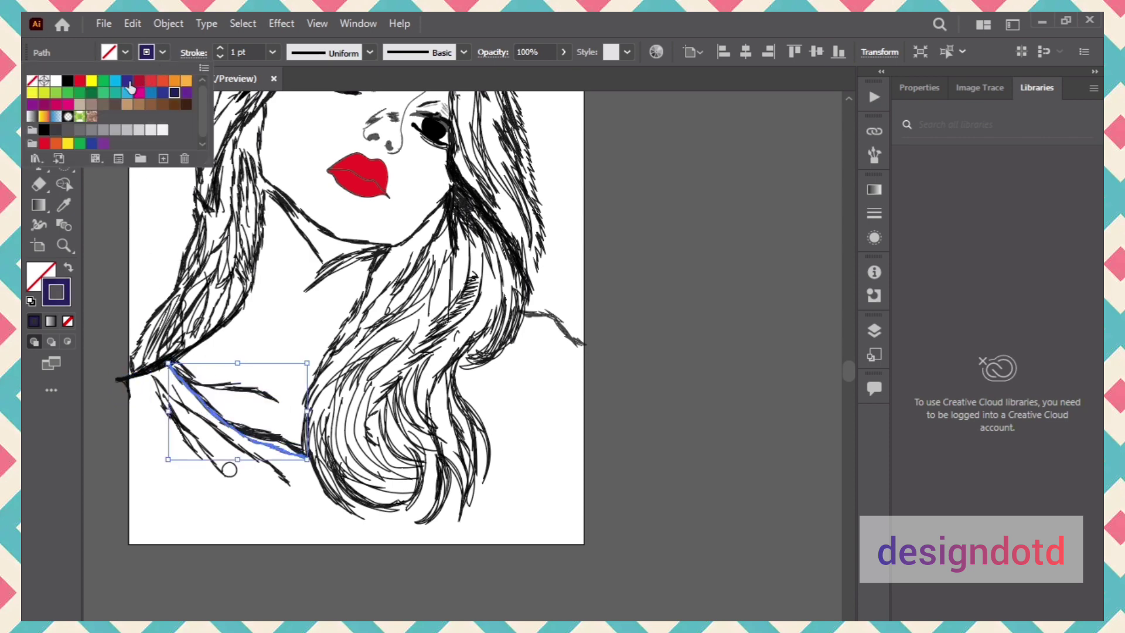
left_click(69, 82)
left_click(98, 399)
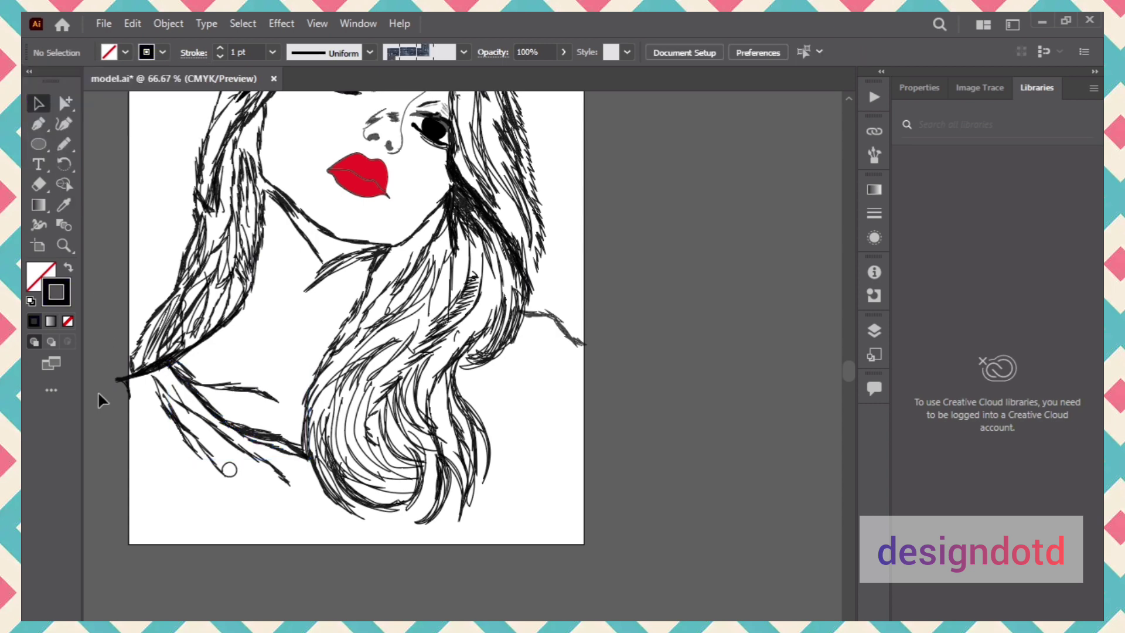
scroll(98, 394, "up", 3)
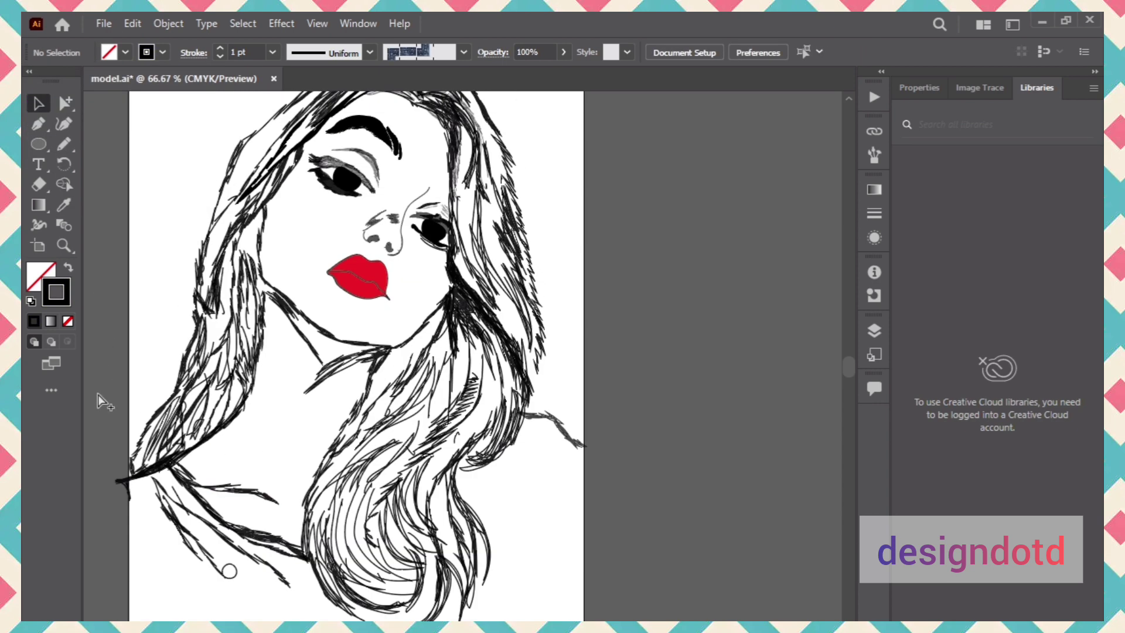
key("ctrl+minus")
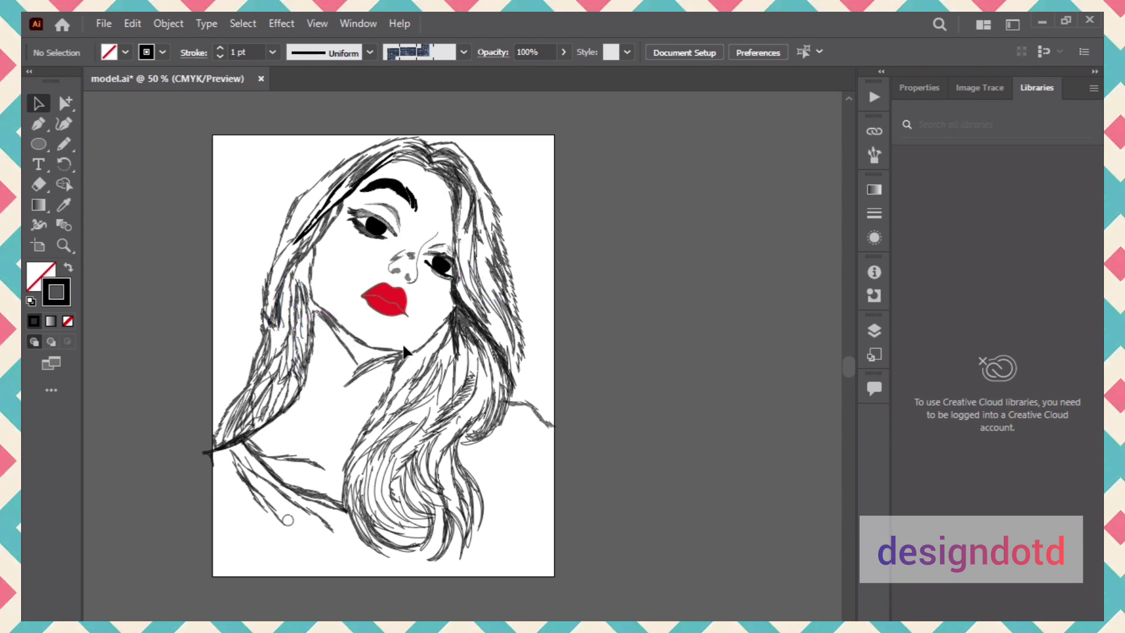
scroll(184, 272, "up", 2)
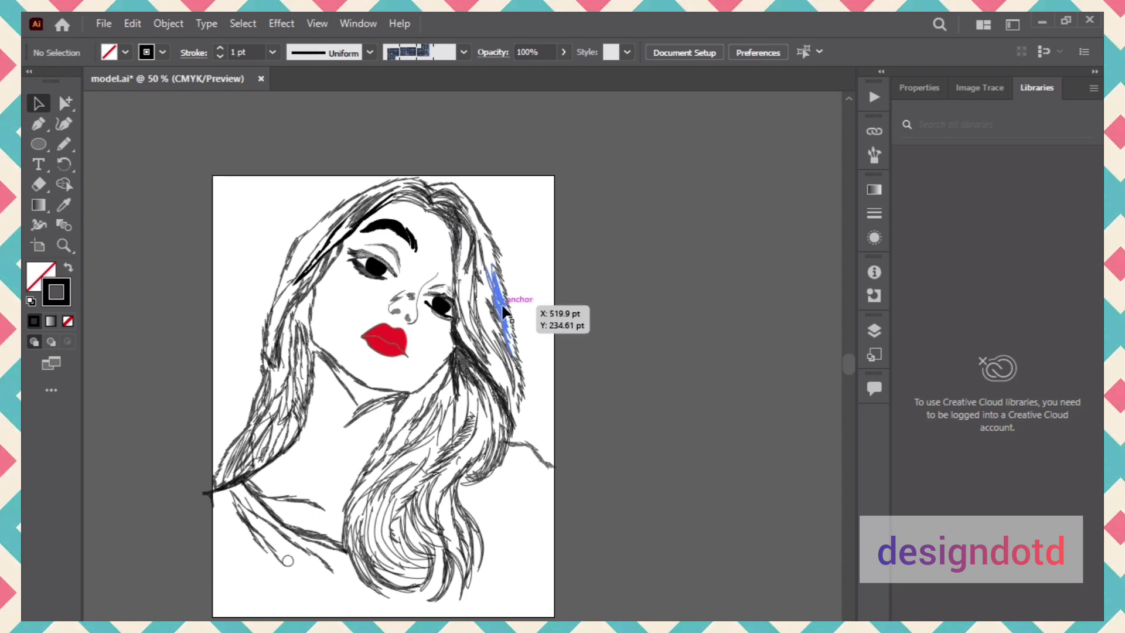
scroll(502, 314, "up", 2)
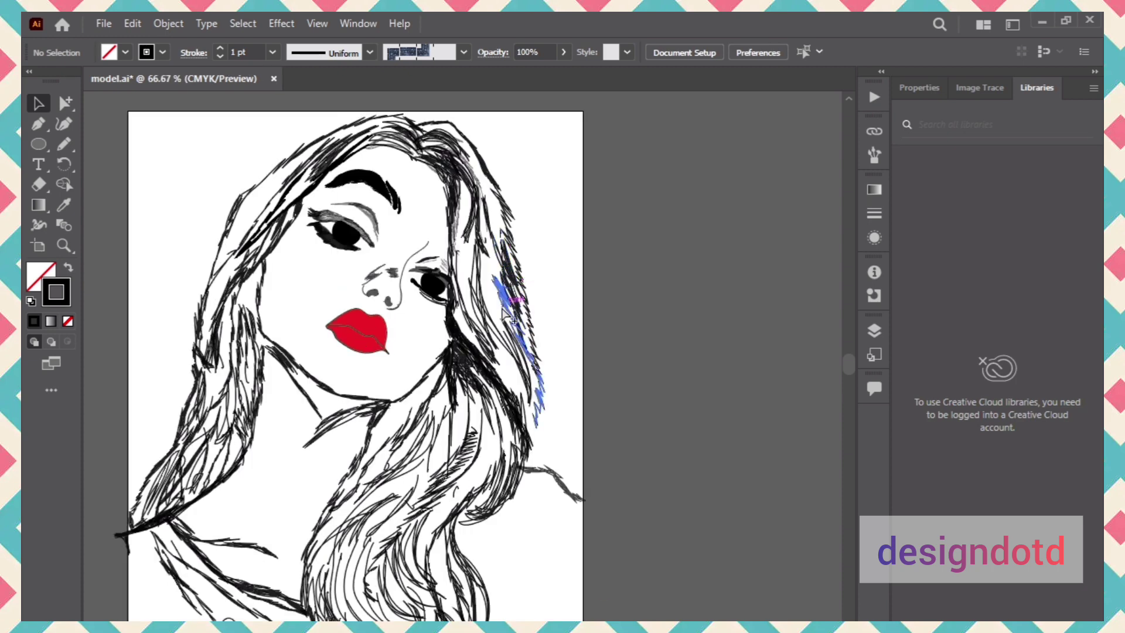
scroll(503, 313, "up", 5)
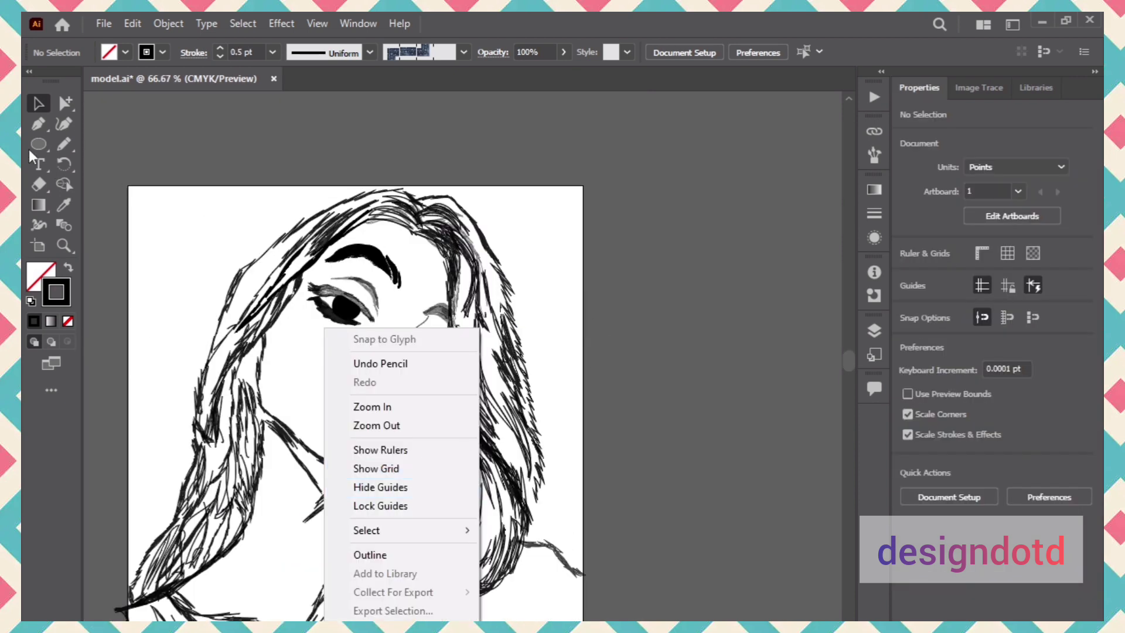
- Paste the pencil sketch image over the portrait and send it behind the vector artwork
left_click(147, 109)
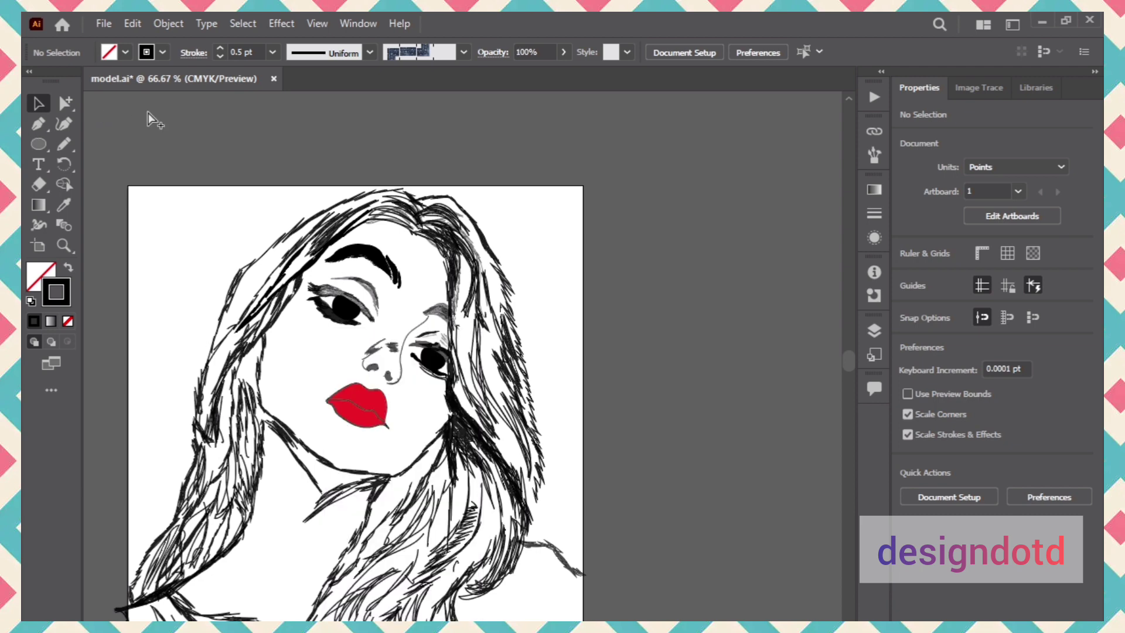
key("ctrl+v")
scroll(146, 109, "down", 2)
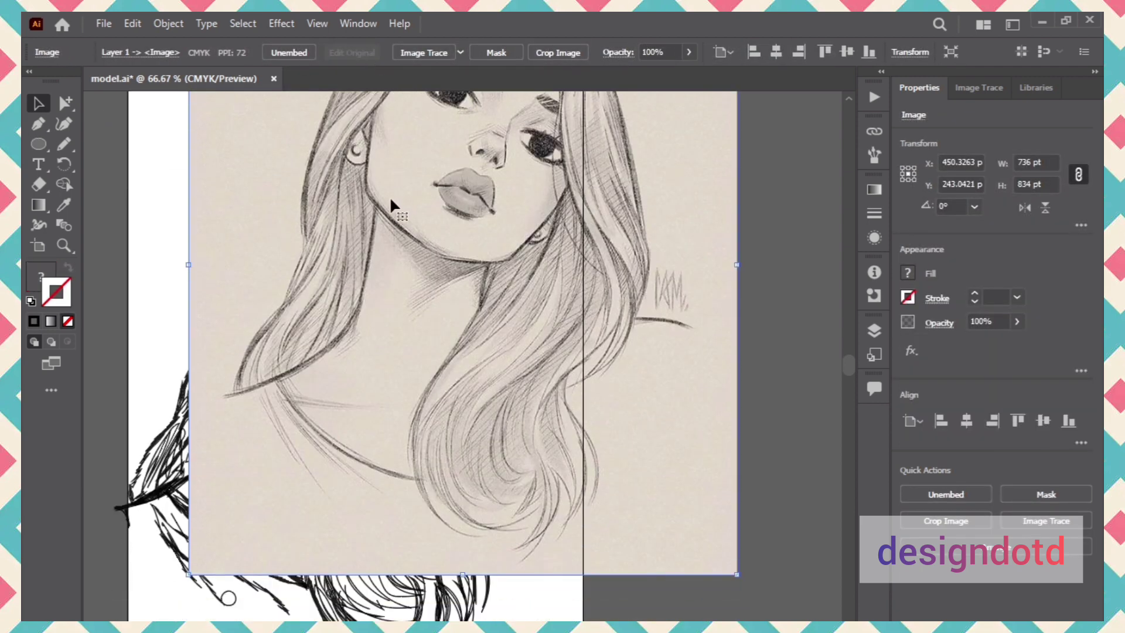
mouse_move(391, 202)
left_mouse_down()
mouse_move(258, 381)
mouse_move(316, 322)
mouse_move(310, 298)
left_mouse_up()
right_click(311, 299)
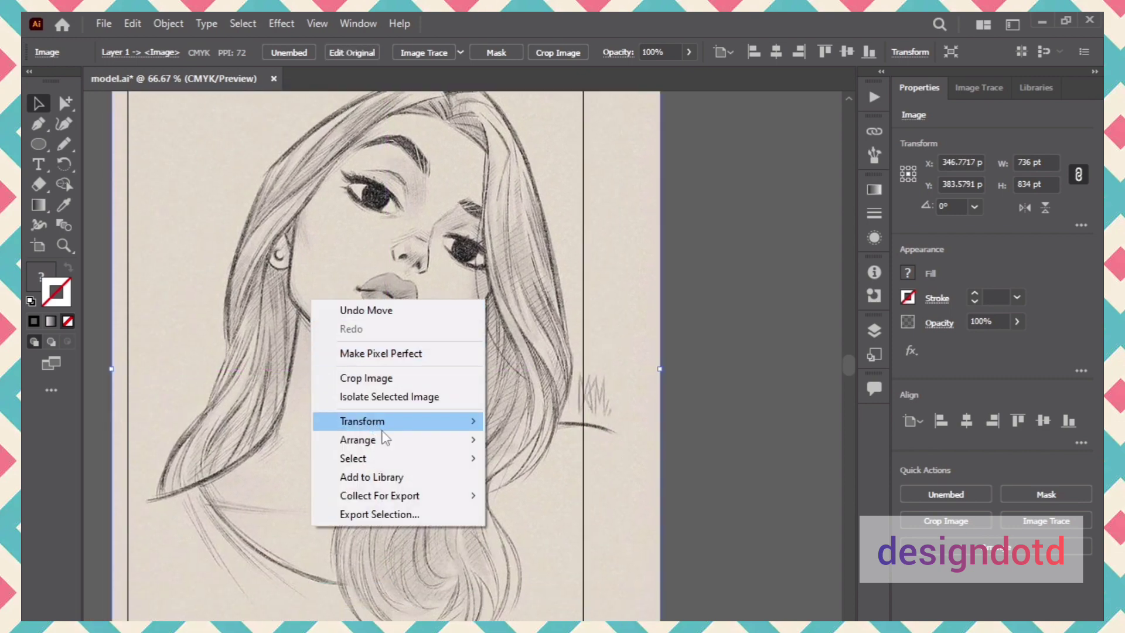
mouse_move(386, 439)
left_click(554, 494)
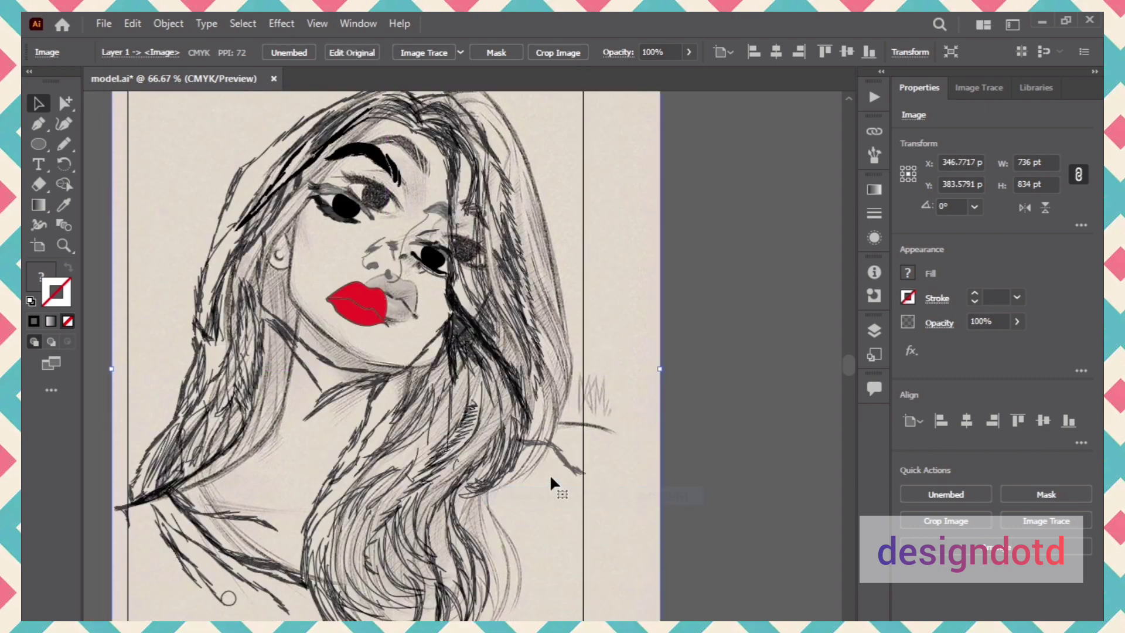
- Align the pencil sketch image with the vector portrait so the facial features match, and deselect it
scroll(690, 361, "up", 1)
mouse_move(620, 302)
left_mouse_down()
mouse_move(560, 299)
mouse_move(572, 311)
mouse_move(585, 287)
mouse_move(579, 302)
mouse_move(592, 307)
mouse_move(594, 279)
left_mouse_up()
left_click(754, 266)
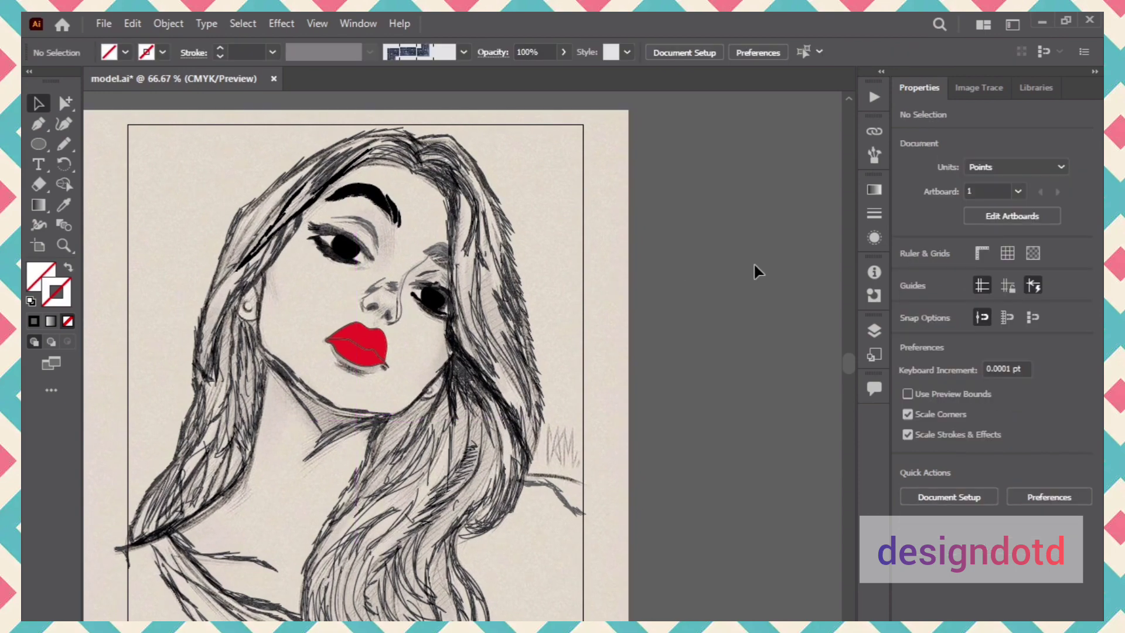
- Delete the two pencil strokes forming the short eyebrow above the eye next to the hair
key("ctrl+plus")
key("ctrl+plus")
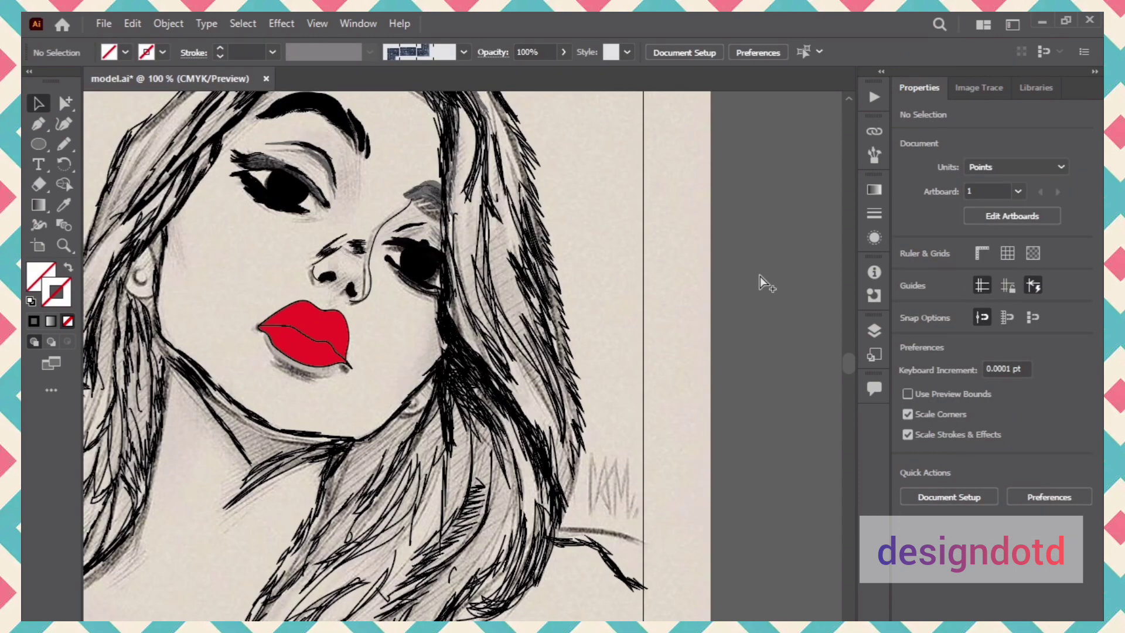
scroll(759, 273, "up", 5)
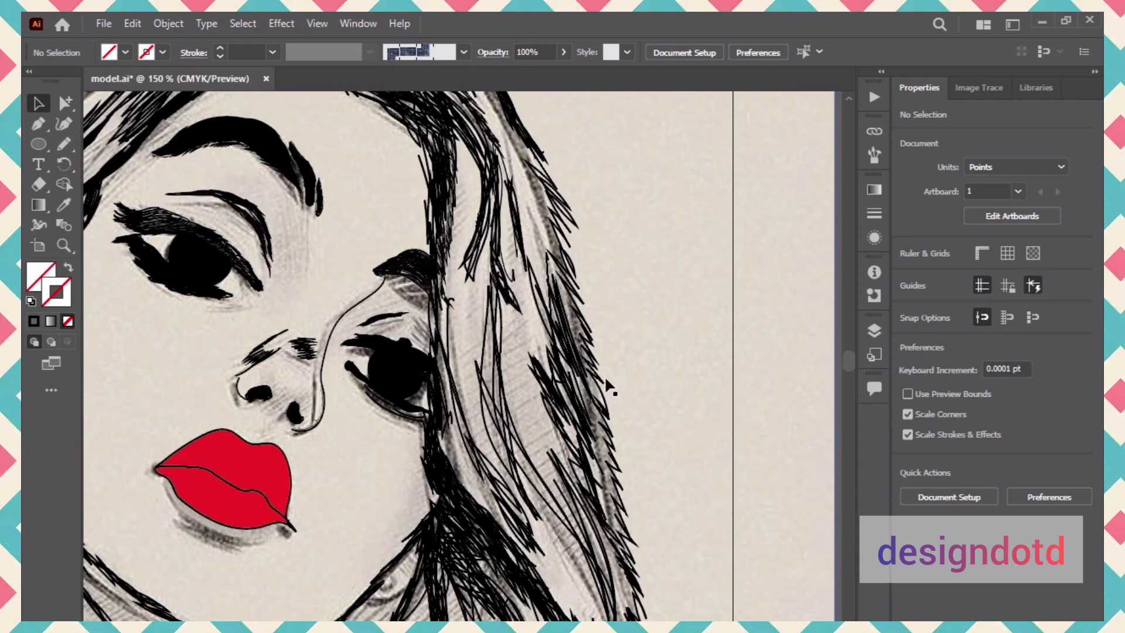
left_click(400, 268)
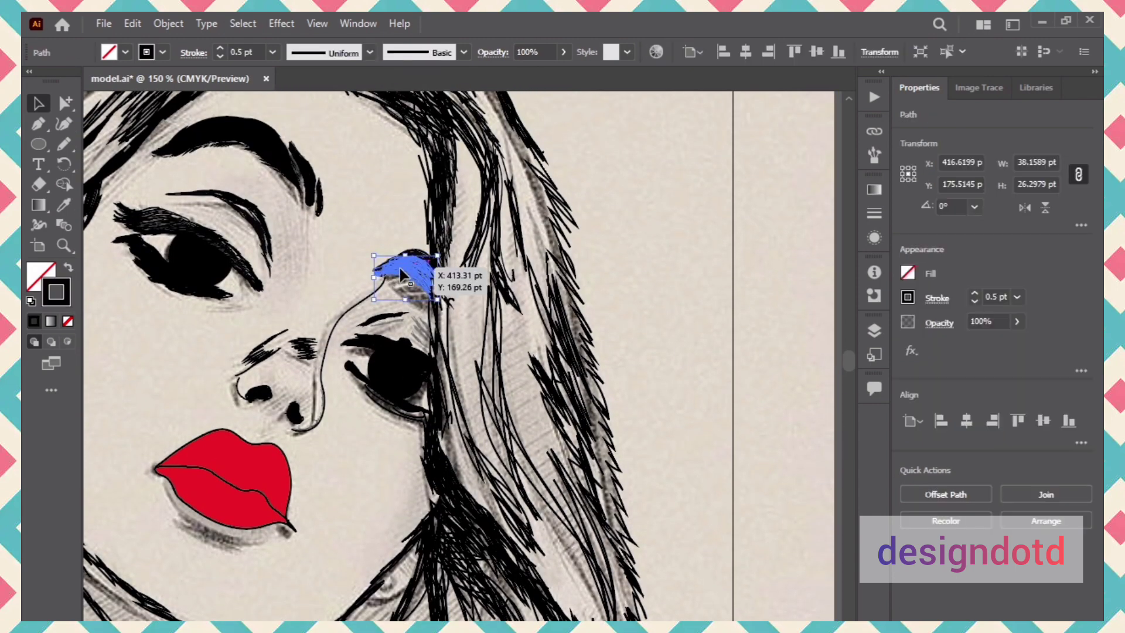
key("Delete")
left_click(399, 267)
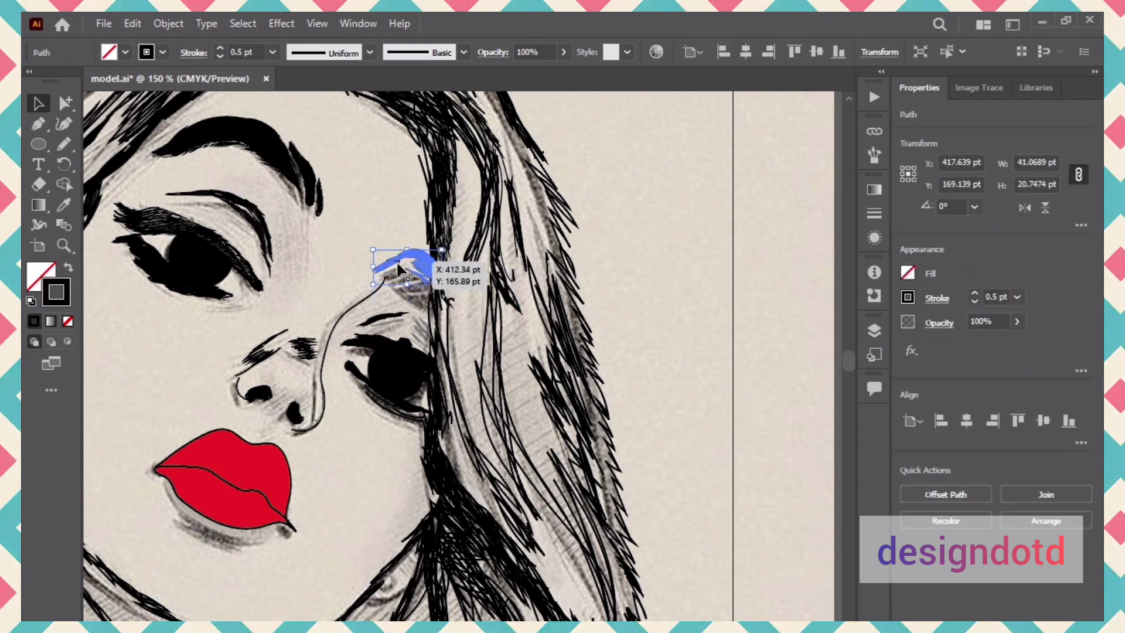
key("Delete")
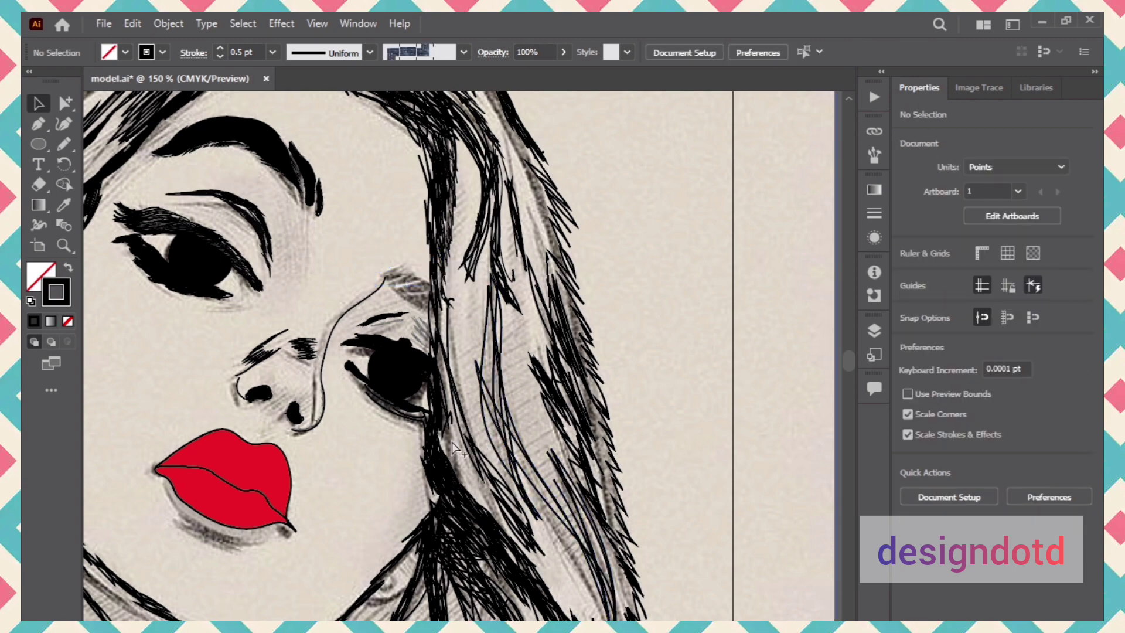
- Redraw the short eyebrow above the eye next to the hair with dense Pencil scribbles following the sketch, and deselect it
scroll(452, 443, "up", 2)
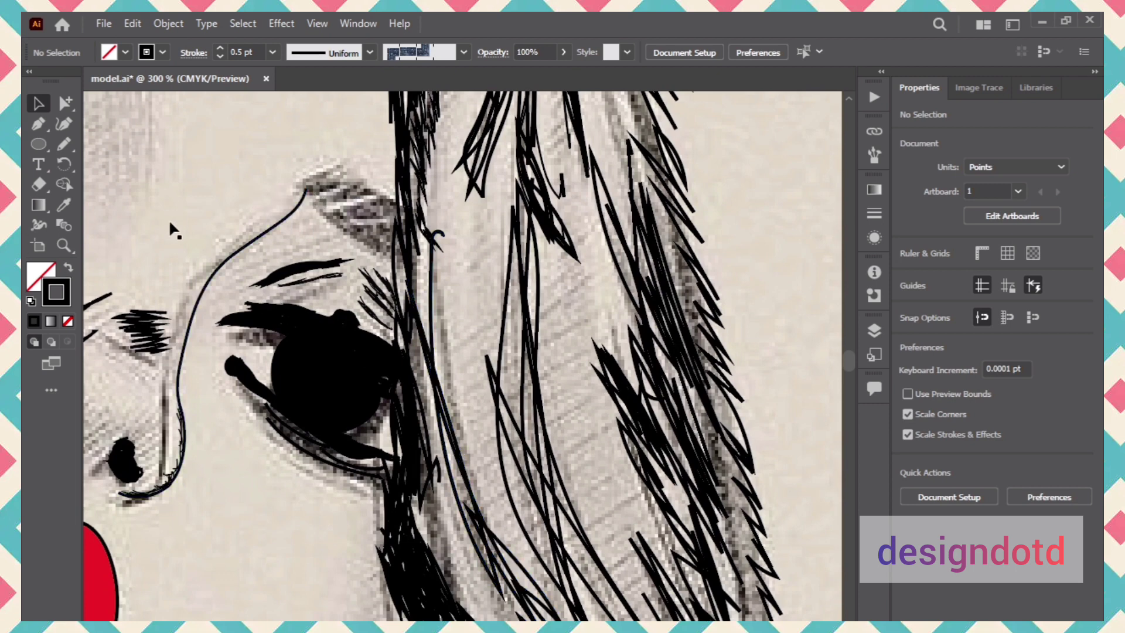
left_click(64, 143)
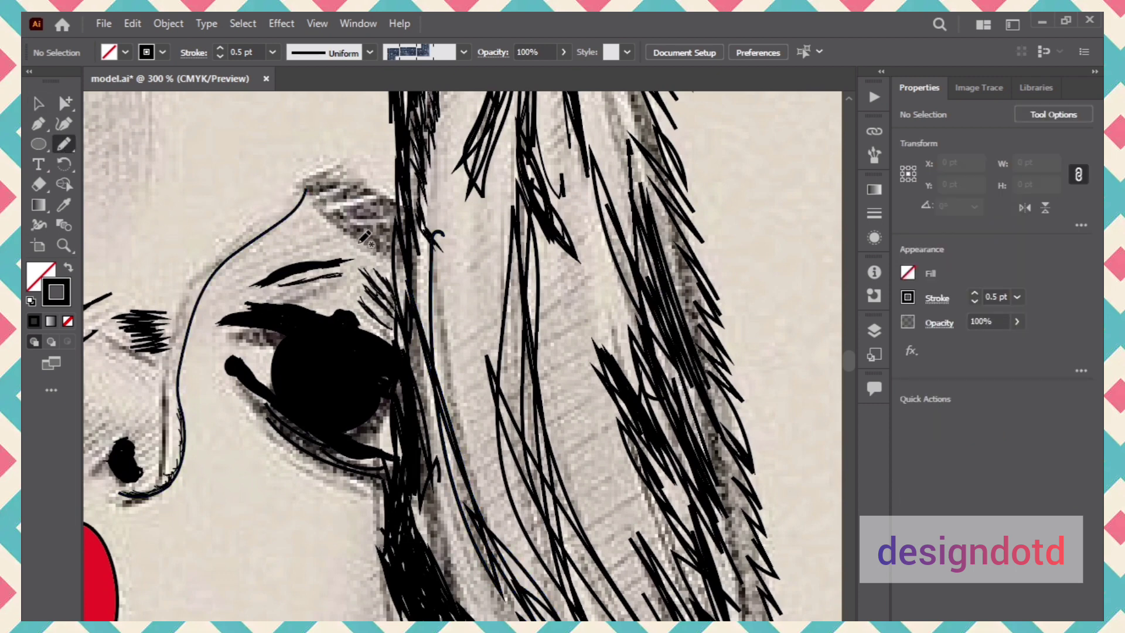
mouse_move(298, 190)
left_mouse_down()
mouse_move(353, 176)
mouse_move(301, 189)
mouse_move(317, 187)
mouse_move(318, 174)
mouse_move(357, 175)
mouse_move(297, 194)
mouse_move(309, 189)
mouse_move(318, 206)
mouse_move(363, 177)
mouse_move(327, 202)
mouse_move(352, 193)
mouse_move(390, 205)
mouse_move(402, 232)
mouse_move(384, 223)
mouse_move(390, 241)
mouse_move(404, 250)
mouse_move(320, 212)
mouse_move(356, 232)
mouse_move(359, 202)
mouse_move(319, 203)
mouse_move(355, 220)
mouse_move(334, 204)
mouse_move(373, 192)
mouse_move(328, 208)
mouse_move(351, 218)
mouse_move(324, 206)
mouse_move(334, 220)
mouse_move(311, 196)
mouse_move(351, 216)
mouse_move(320, 208)
left_mouse_up()
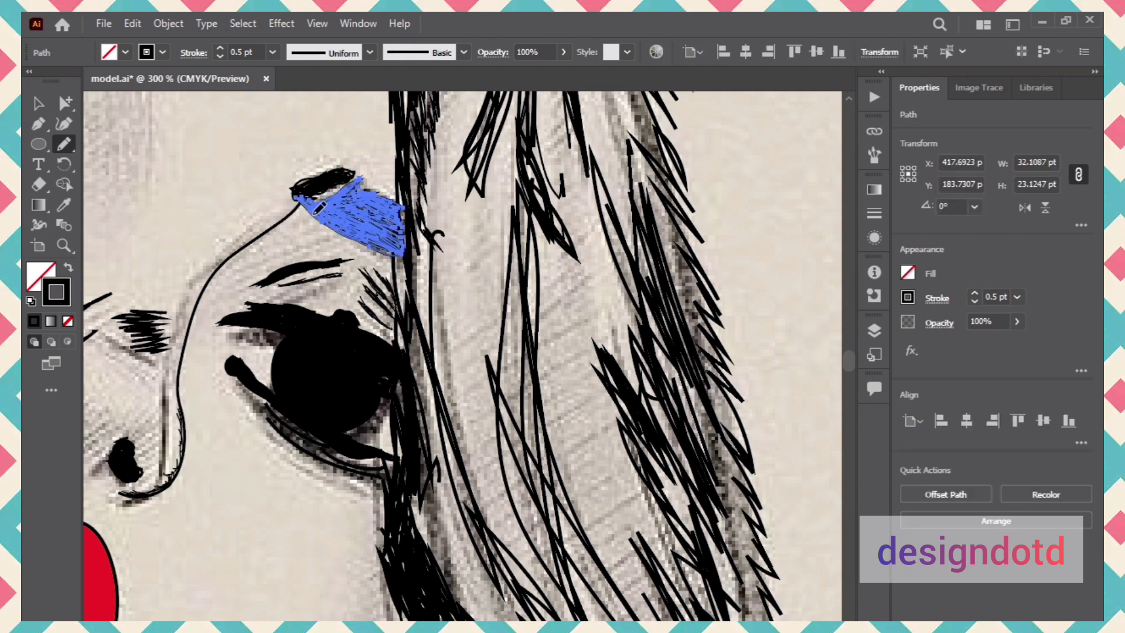
key("ctrl+minus")
key("ctrl+minus")
key("ctrl+minus")
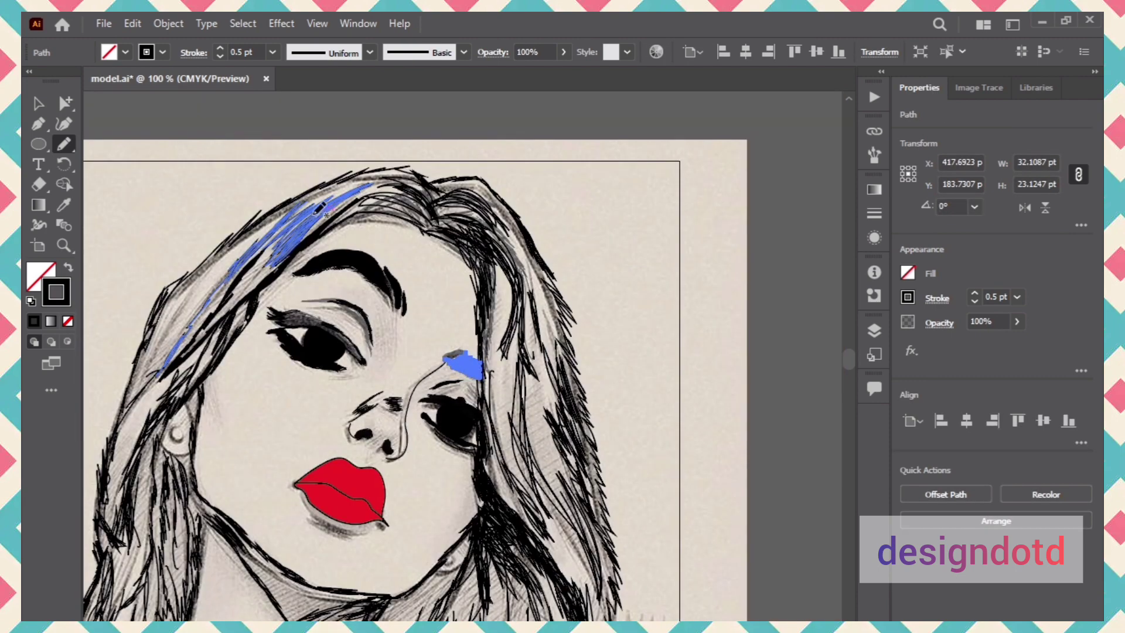
left_click(46, 103)
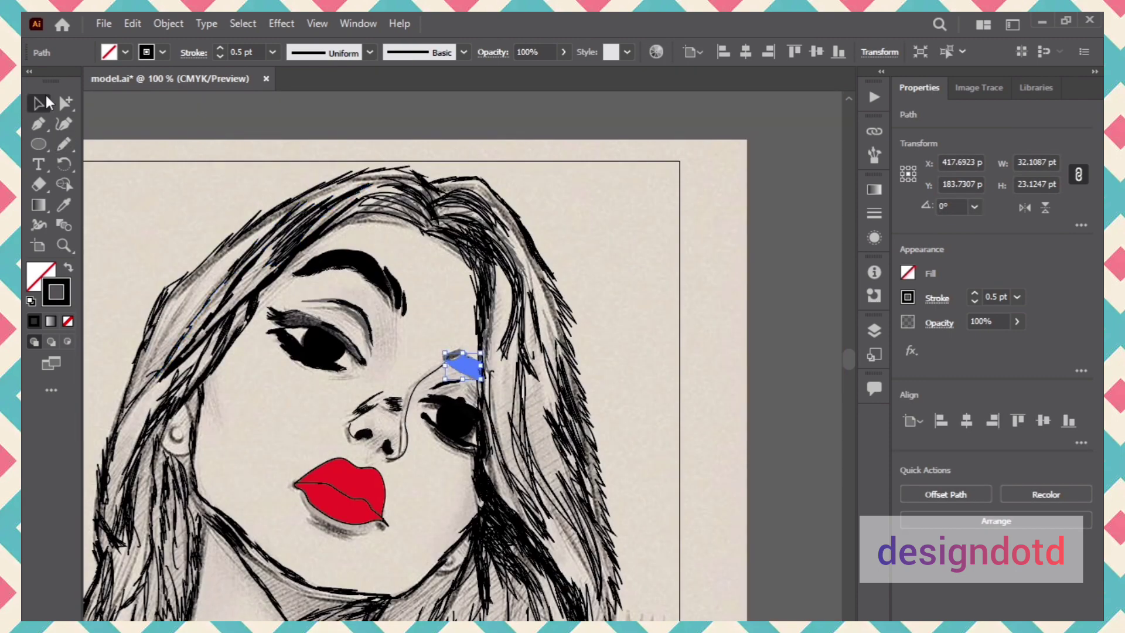
left_click(258, 132)
scroll(256, 126, "down", 3)
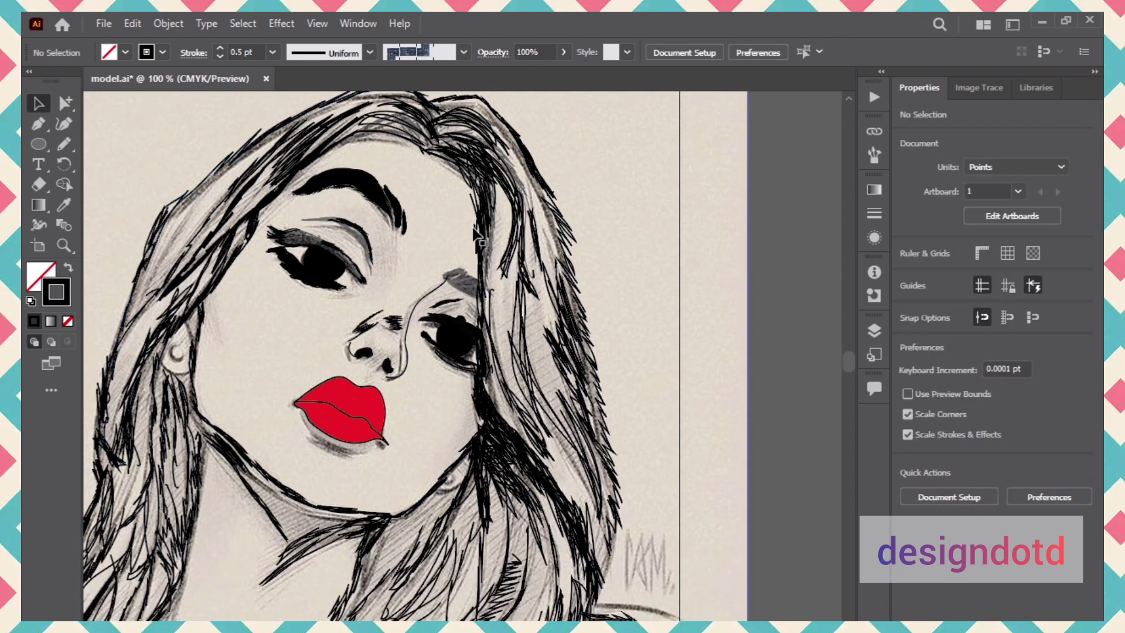
- Set the stroke weight of the redrawn eyebrow's main part to 1 pt and its short inner end to 2 pt
left_click(474, 271)
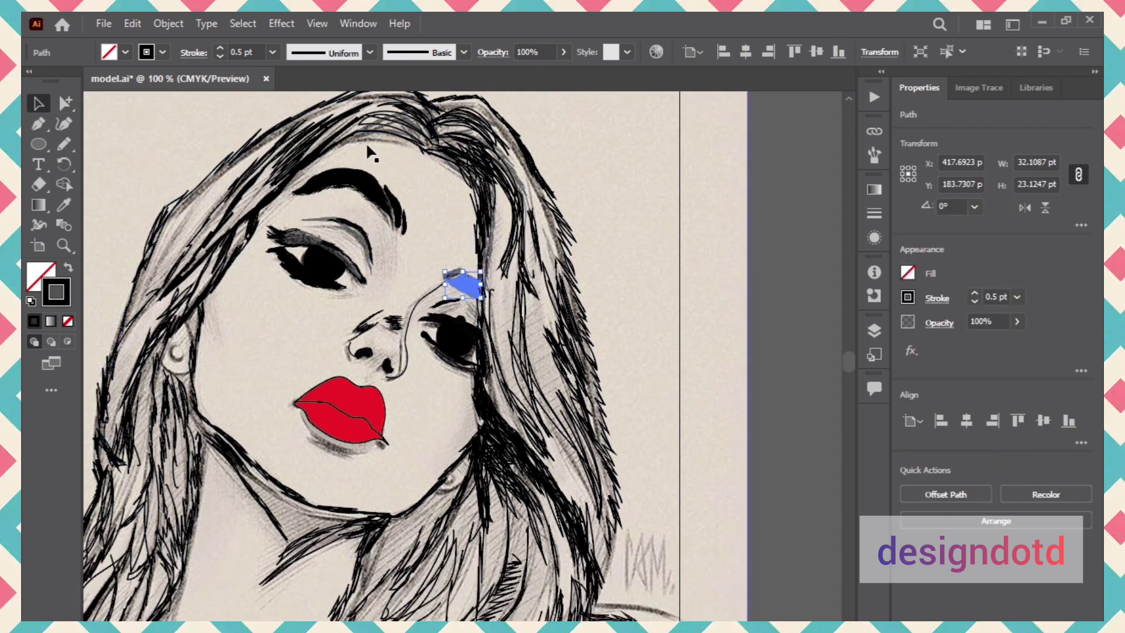
left_click(221, 48)
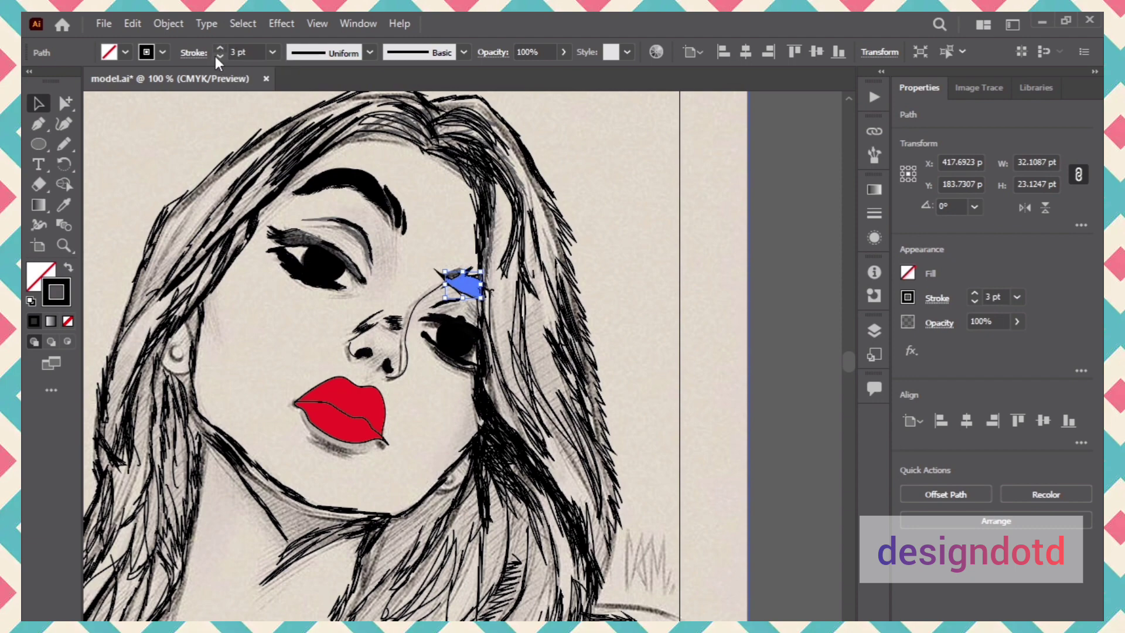
left_click(221, 56)
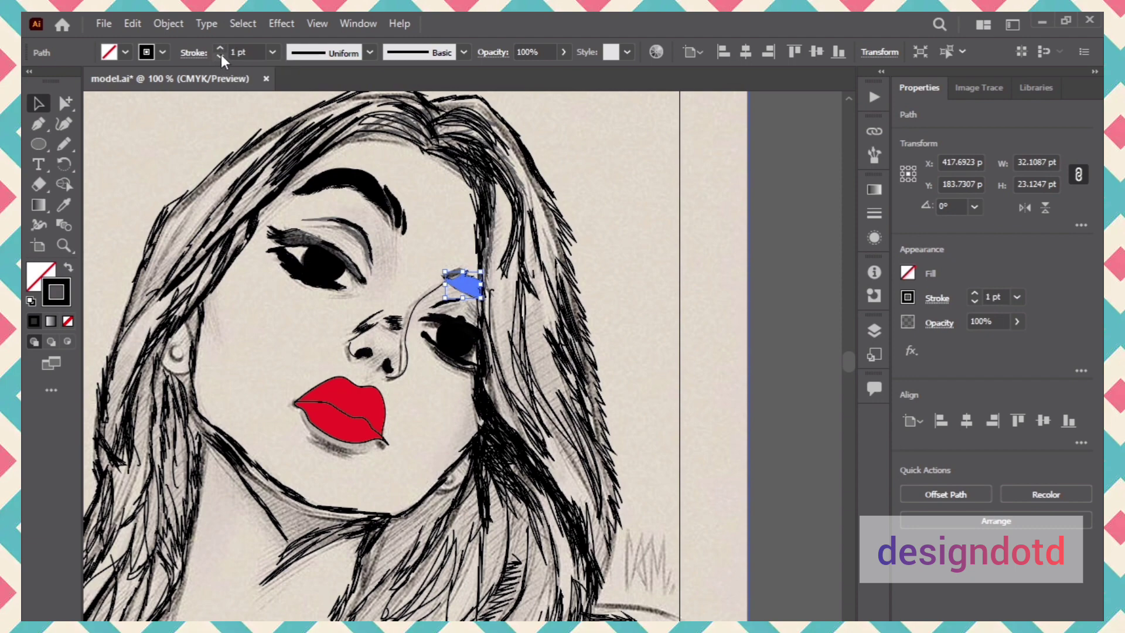
left_click(677, 286)
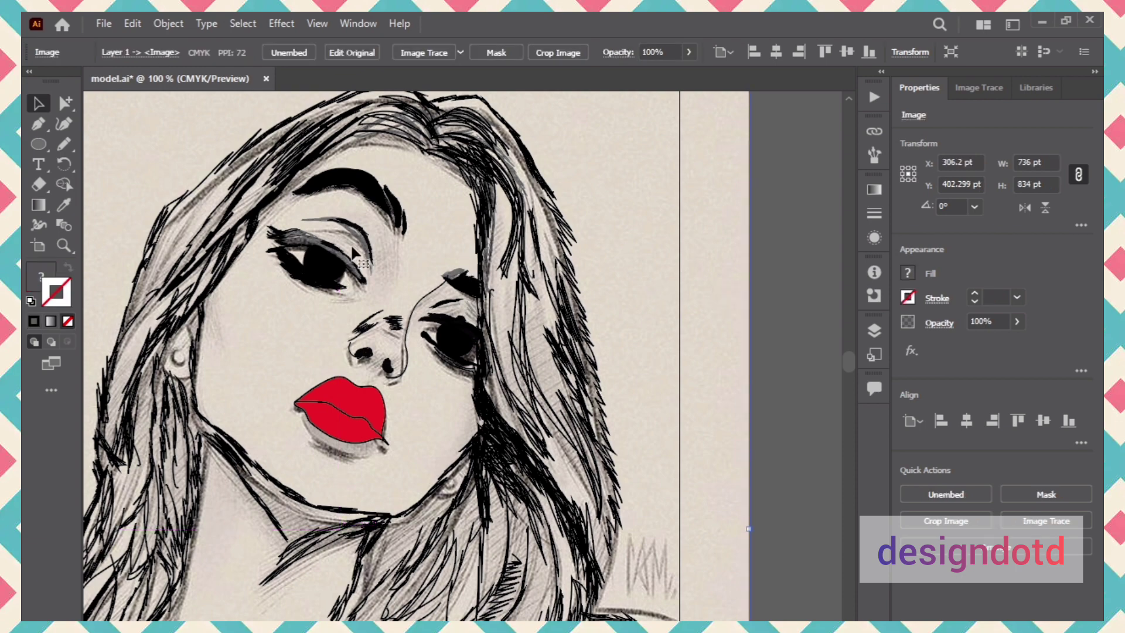
key("ctrl+z")
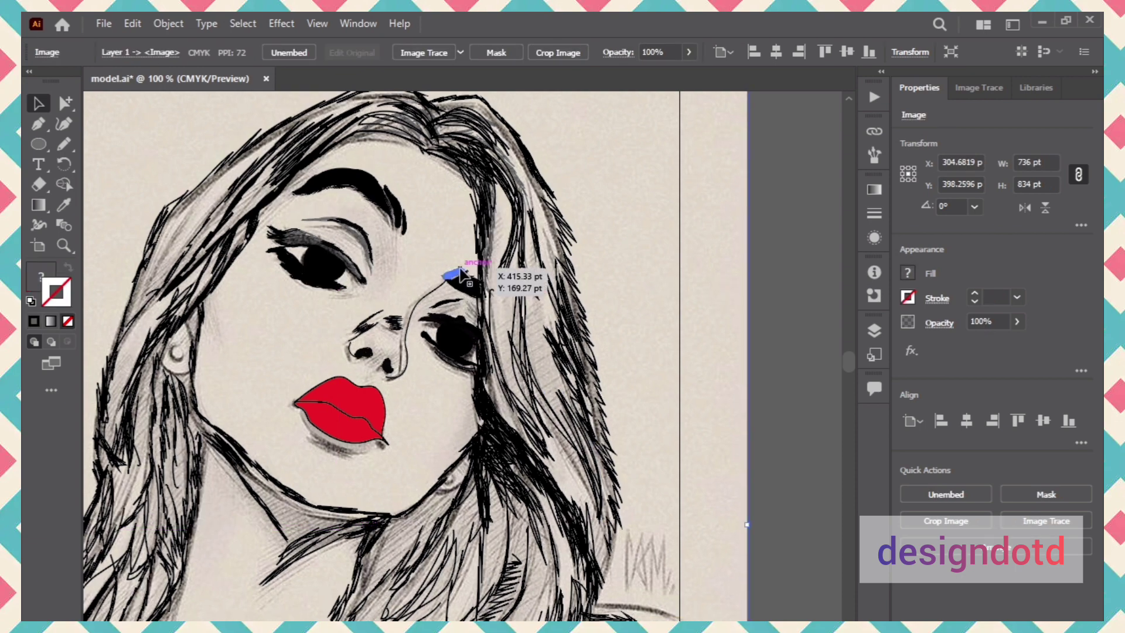
left_click(460, 271)
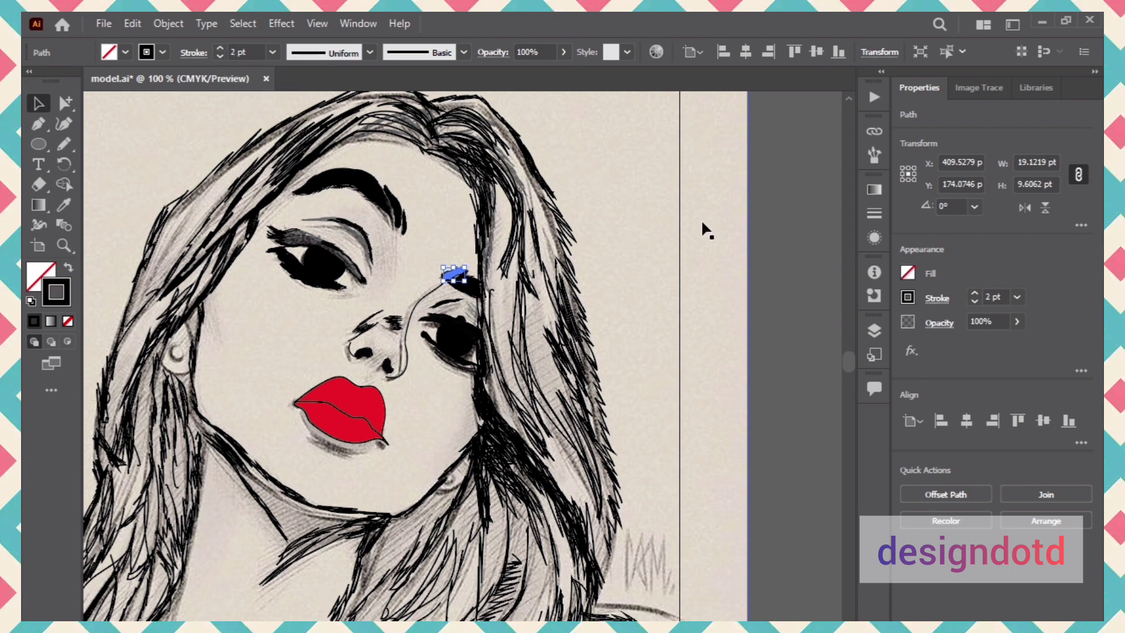
left_click(793, 230)
scroll(796, 232, "down", 1)
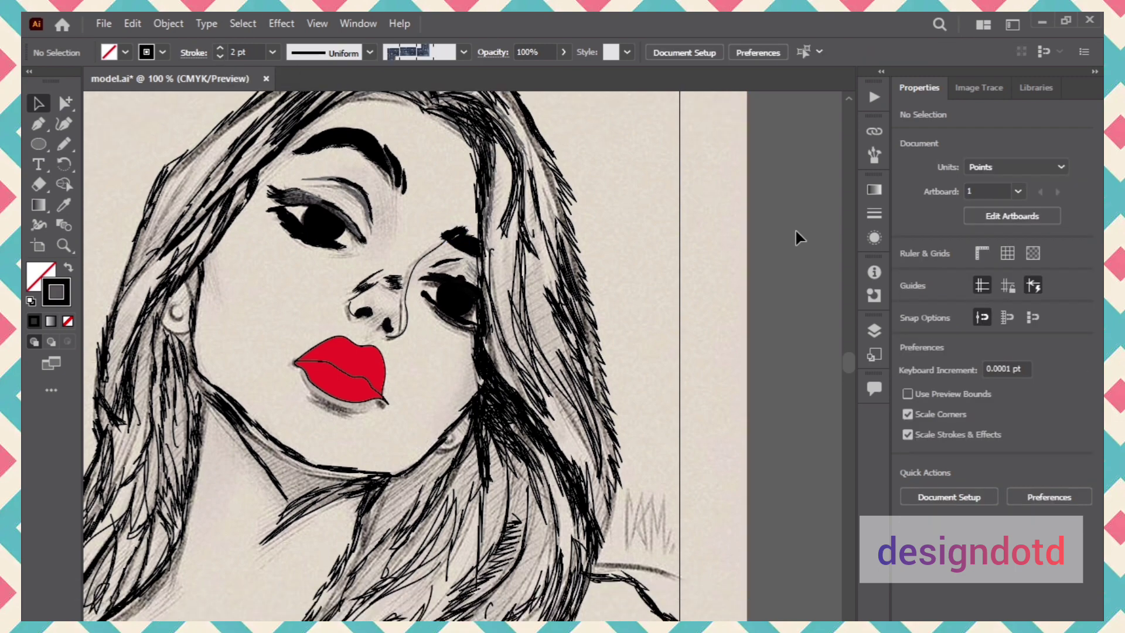
- Delete the pencil sketch image behind the portrait and save the document
mouse_move(713, 232)
left_mouse_down()
mouse_move(748, 273)
mouse_move(870, 343)
mouse_move(937, 344)
mouse_move(588, 285)
mouse_move(646, 268)
mouse_move(811, 279)
left_mouse_up()
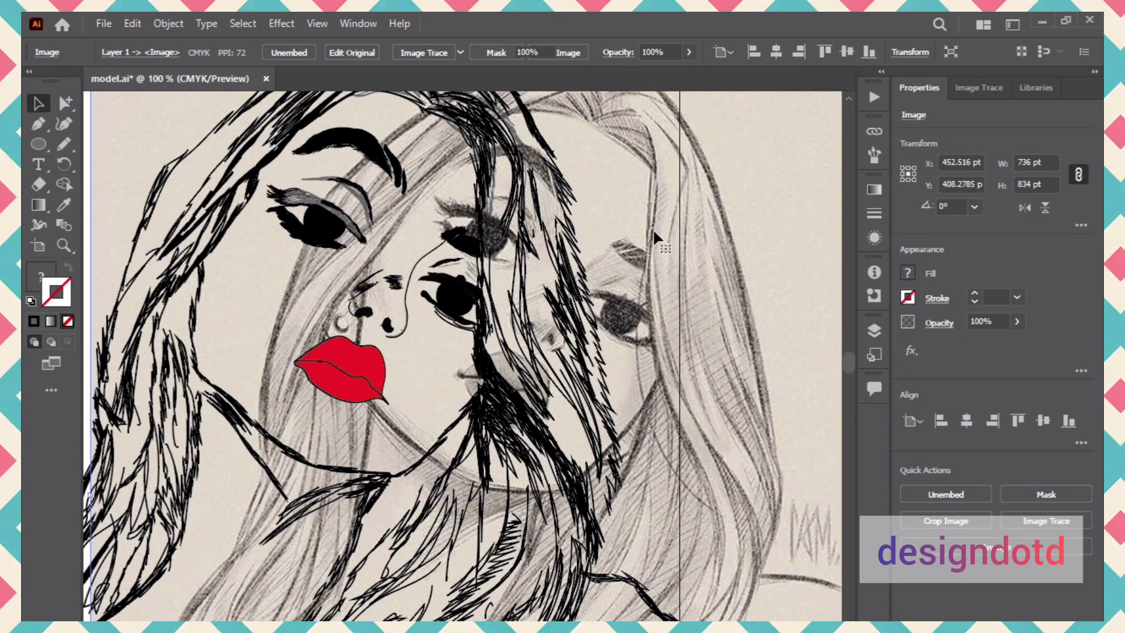
key("Delete")
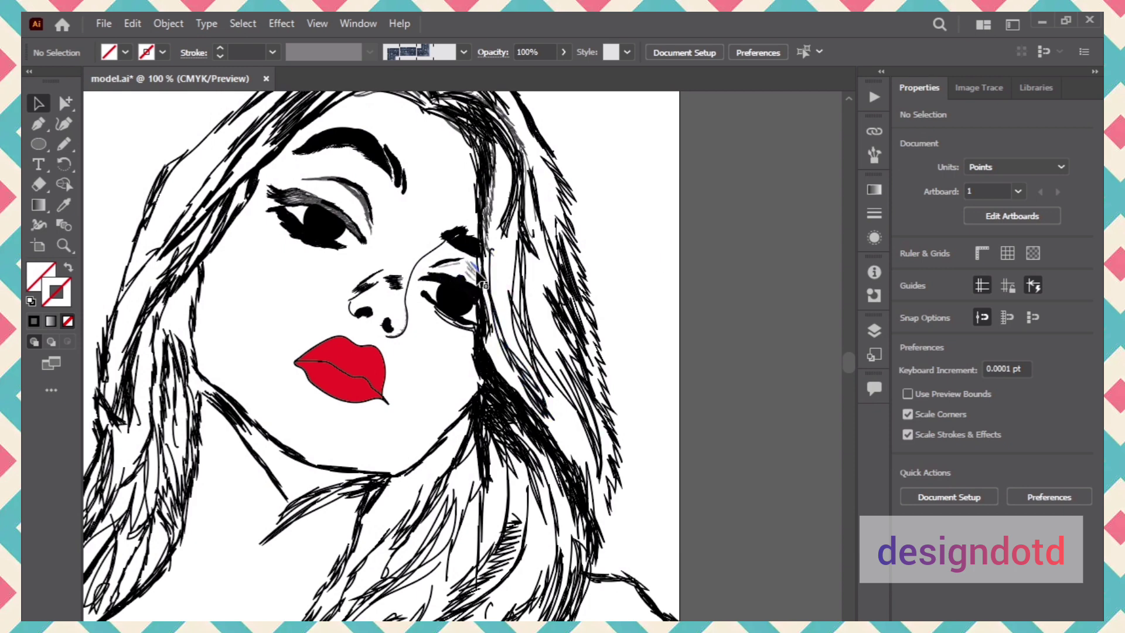
key("ctrl+minus")
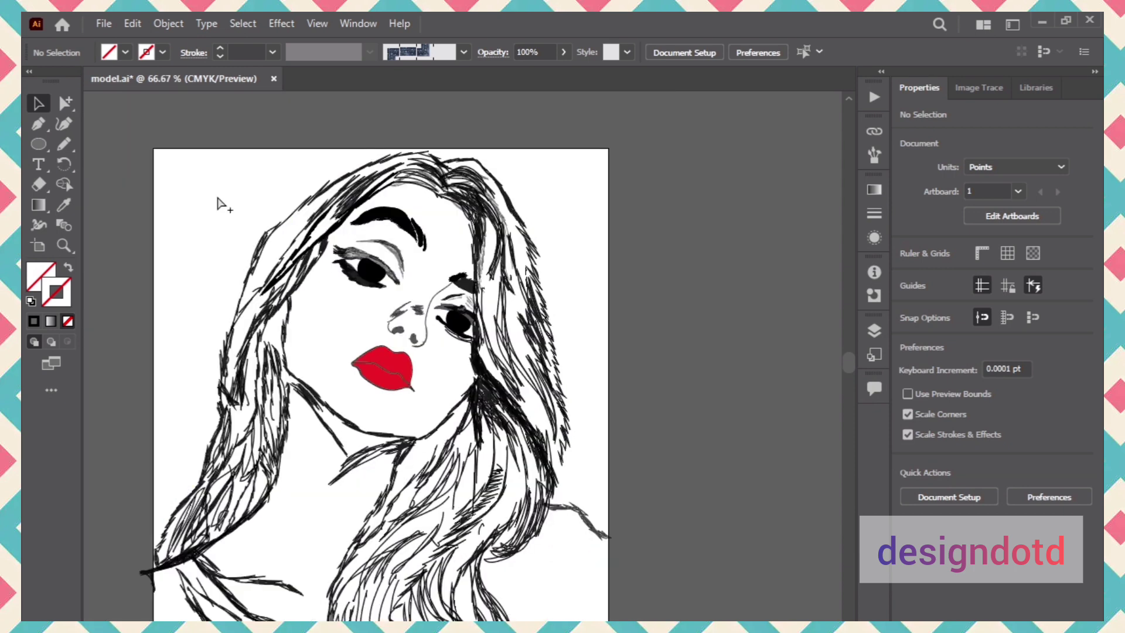
key("ctrl+minus")
scroll(217, 197, "down", 3)
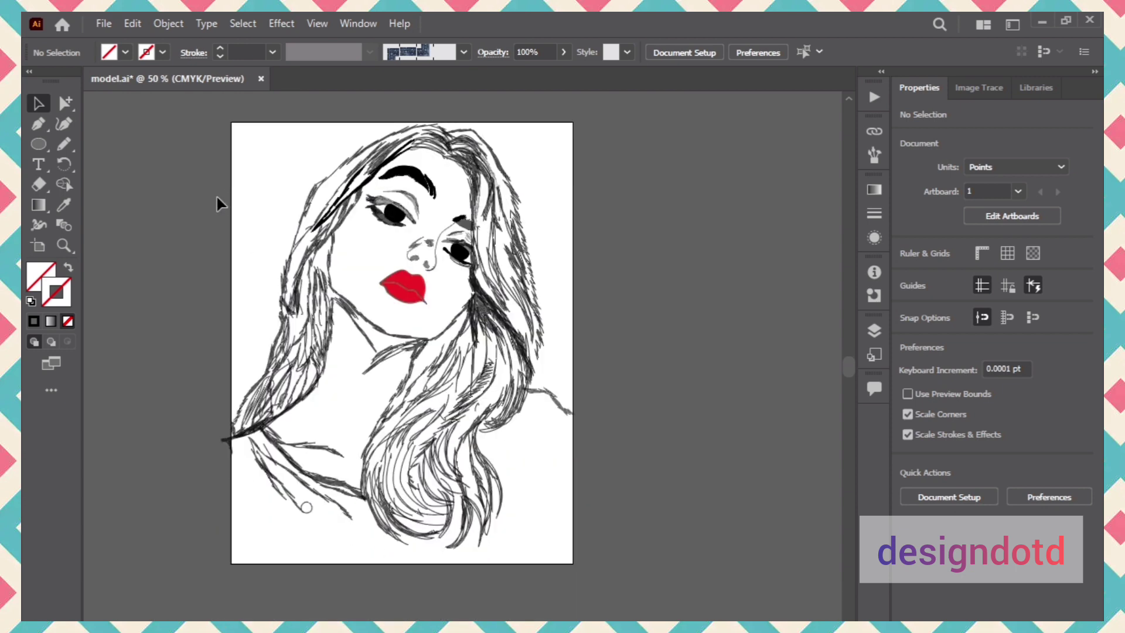
scroll(217, 199, "up", 1)
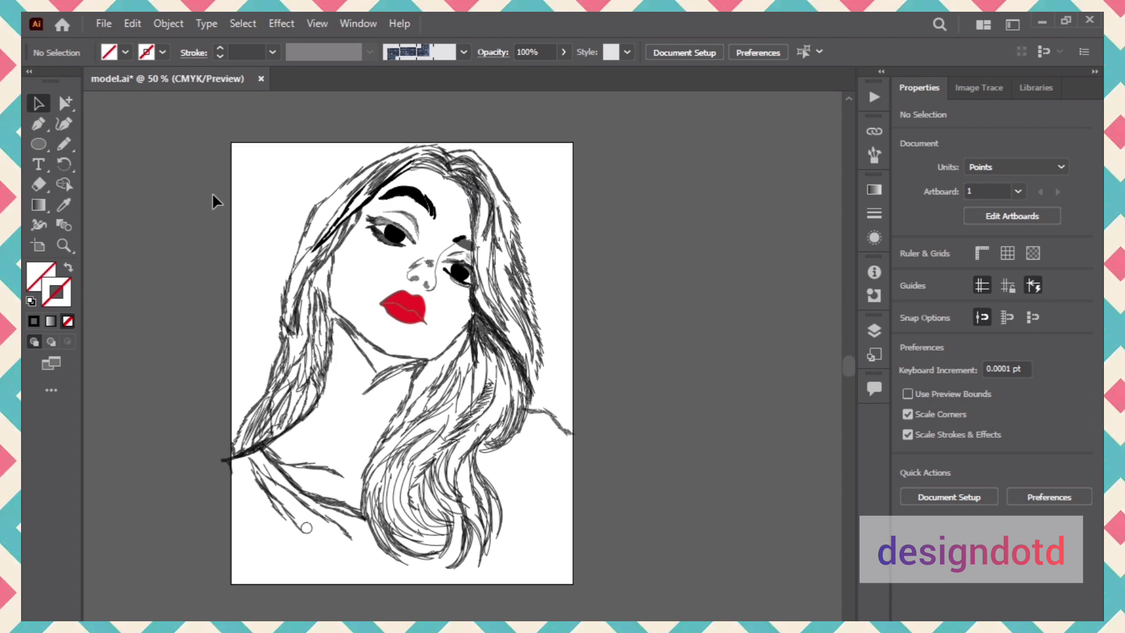
left_click(104, 24)
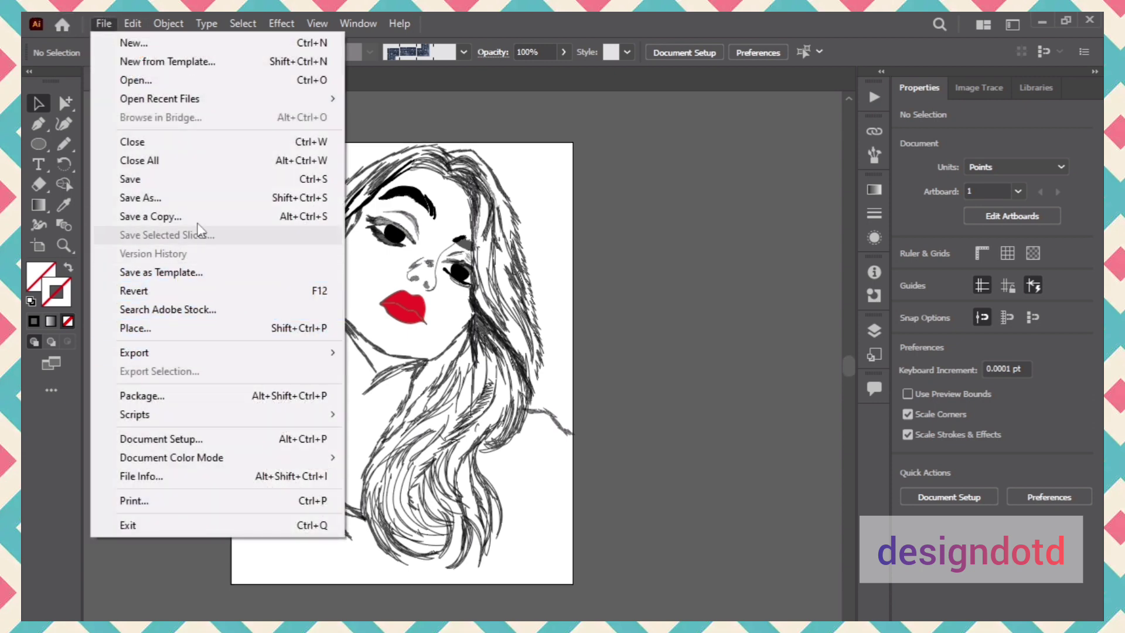
left_click(220, 185)
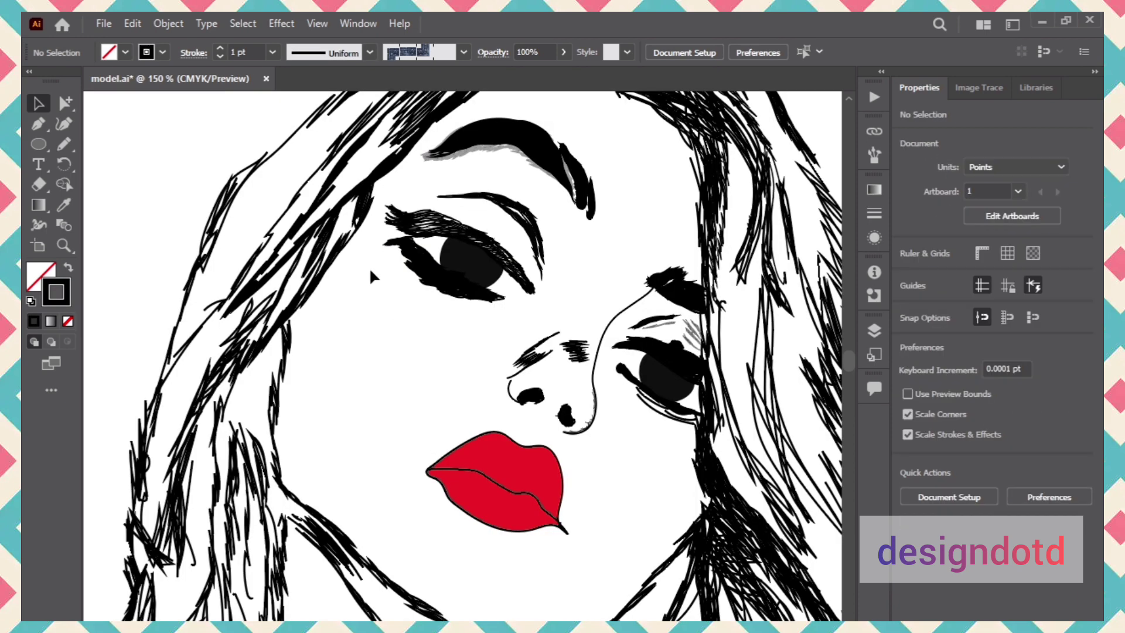
- Try a black stroke with 0 pt weight on the lower eyelid strokes of the fully visible eye
left_click_drag(369, 269, 463, 296)
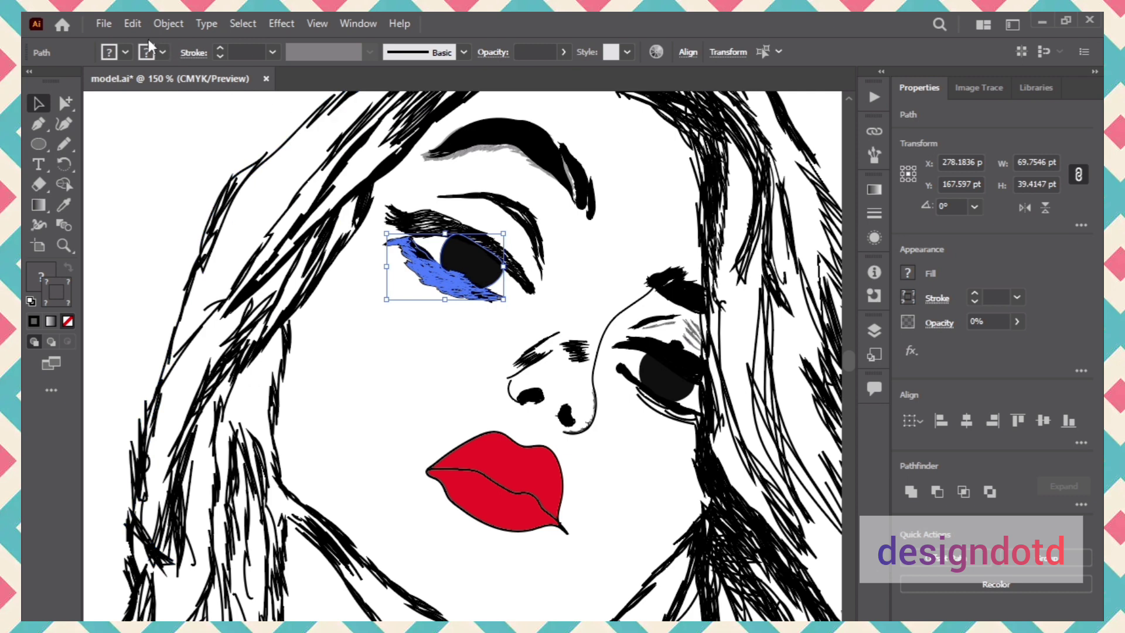
left_click(163, 53)
left_click(68, 81)
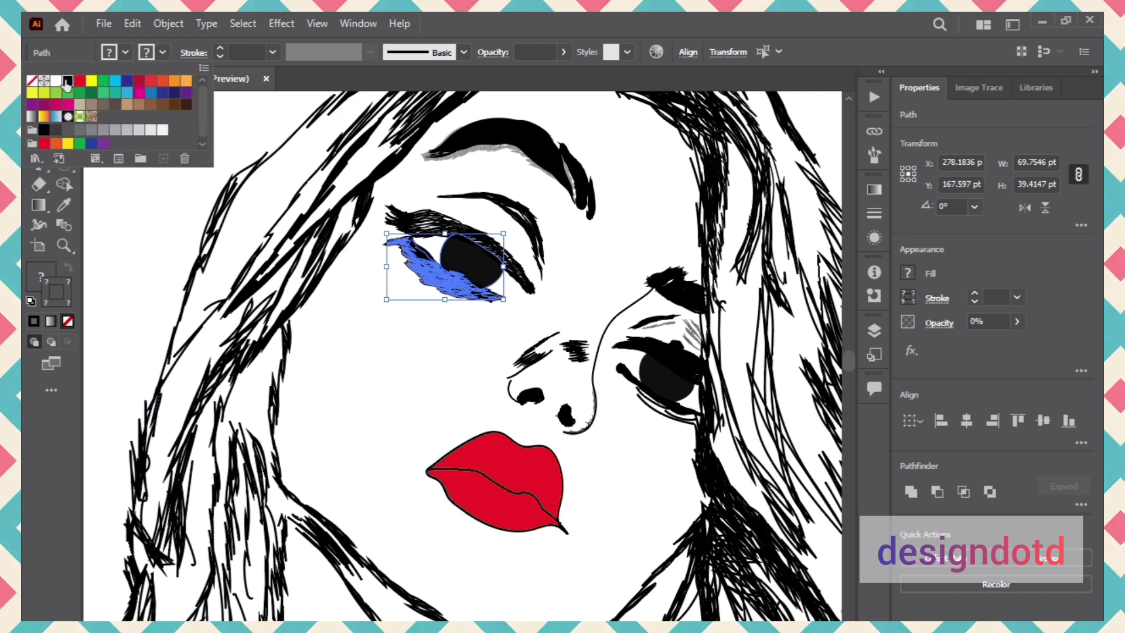
left_click(218, 57)
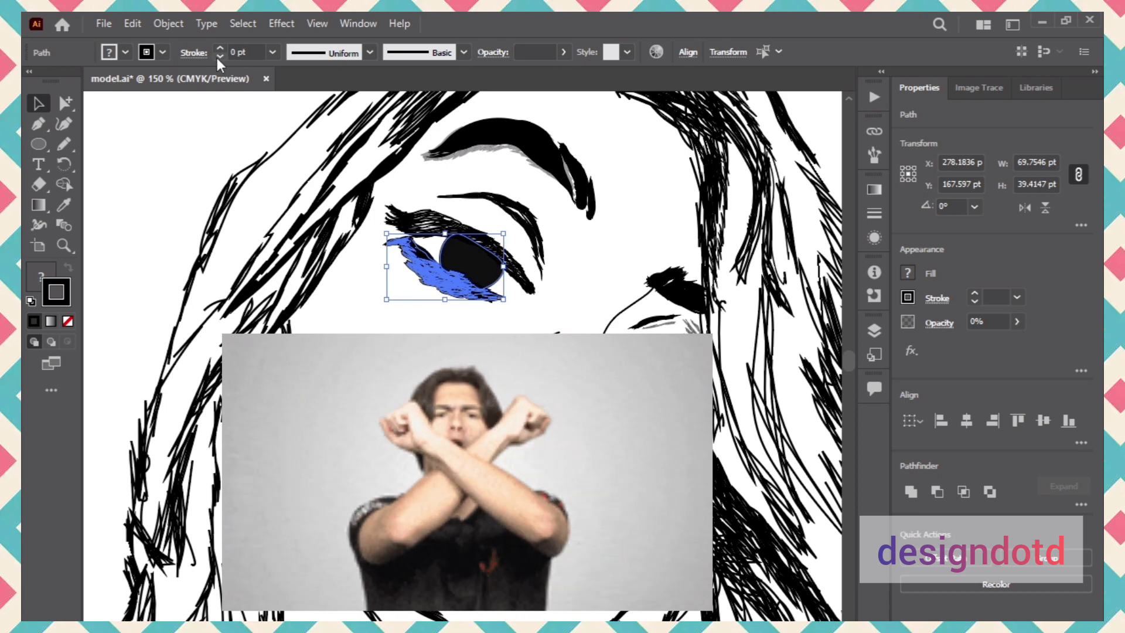
left_click(375, 456)
- Delete the dense strokes filling the lower eyelid of the fully visible eye, keeping its thin outline strokes
scroll(374, 455, "up", 2)
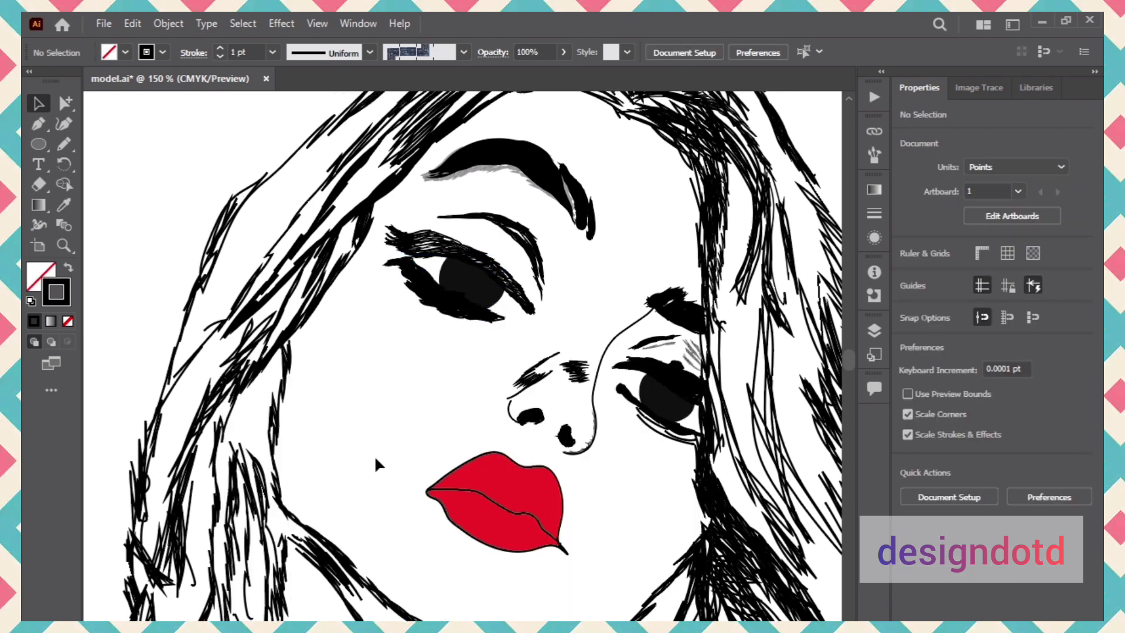
scroll(375, 456, "up", 4)
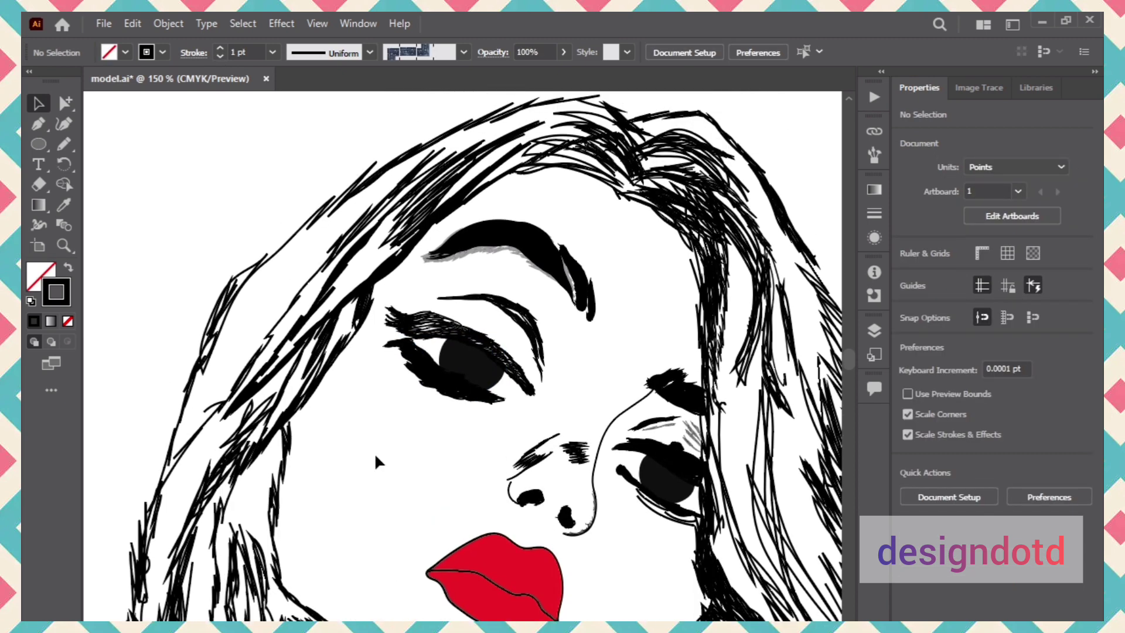
left_click(416, 366)
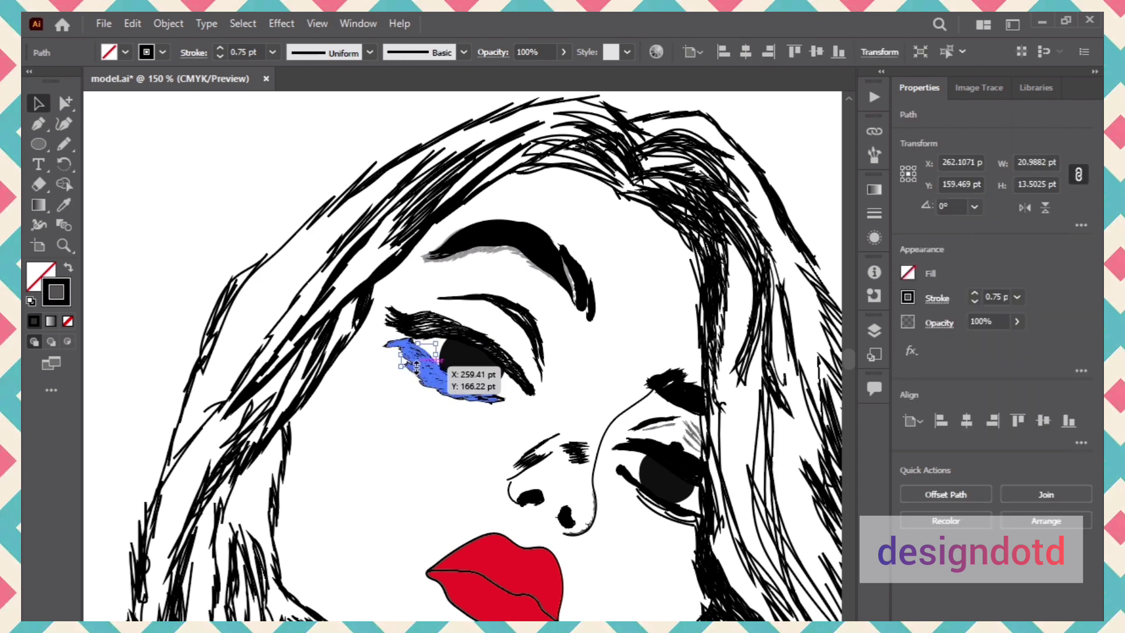
left_click(403, 387)
left_click(422, 384)
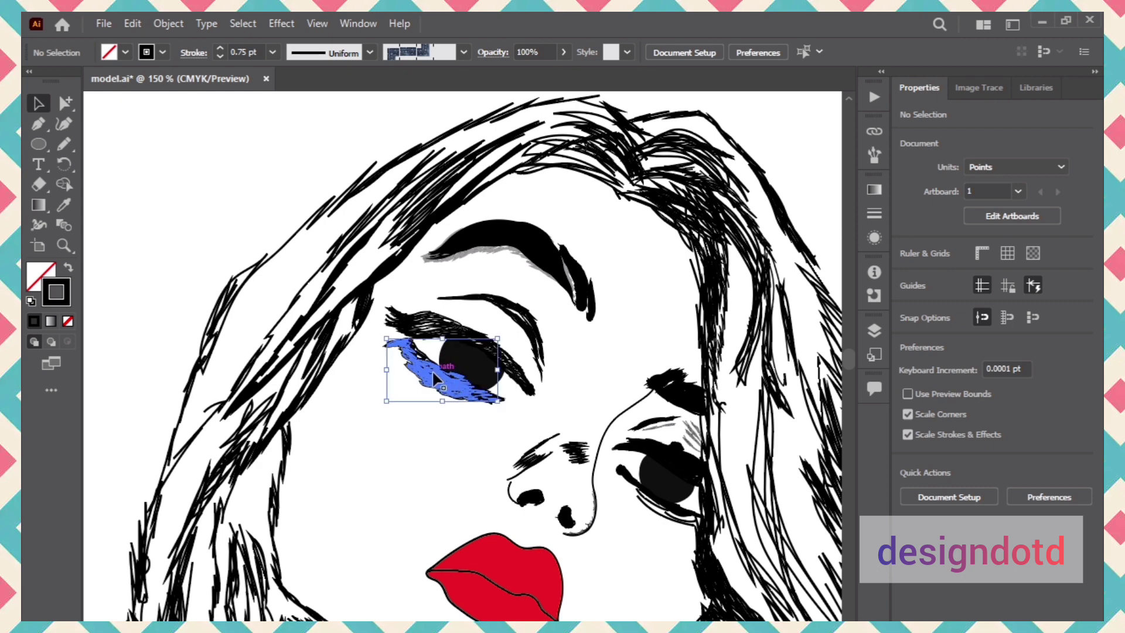
key("Delete")
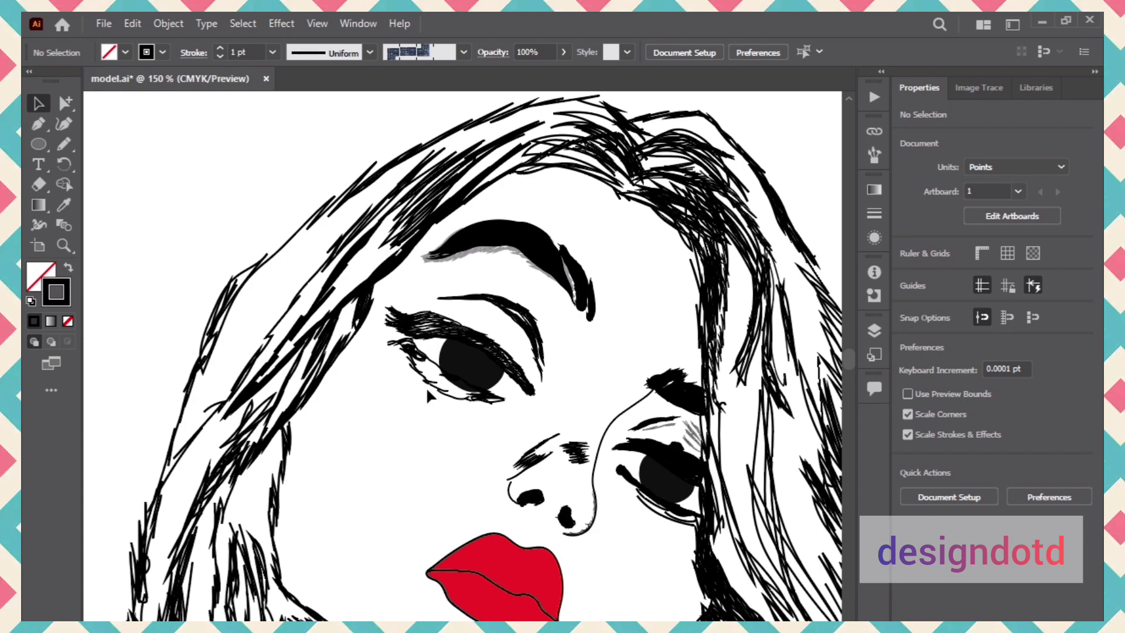
- Fill the outer half of the fully visible eye's lower eyelid with dense Pencil strokes and set their weight to 0.5 pt
scroll(422, 387, "up", 2)
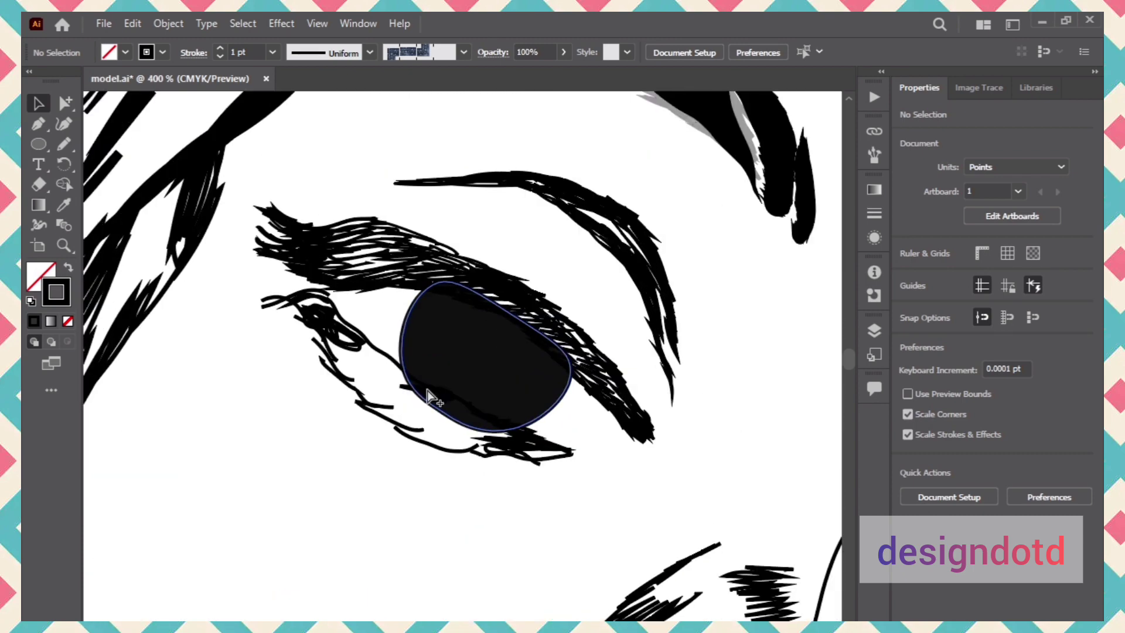
scroll(430, 396, "up", 2)
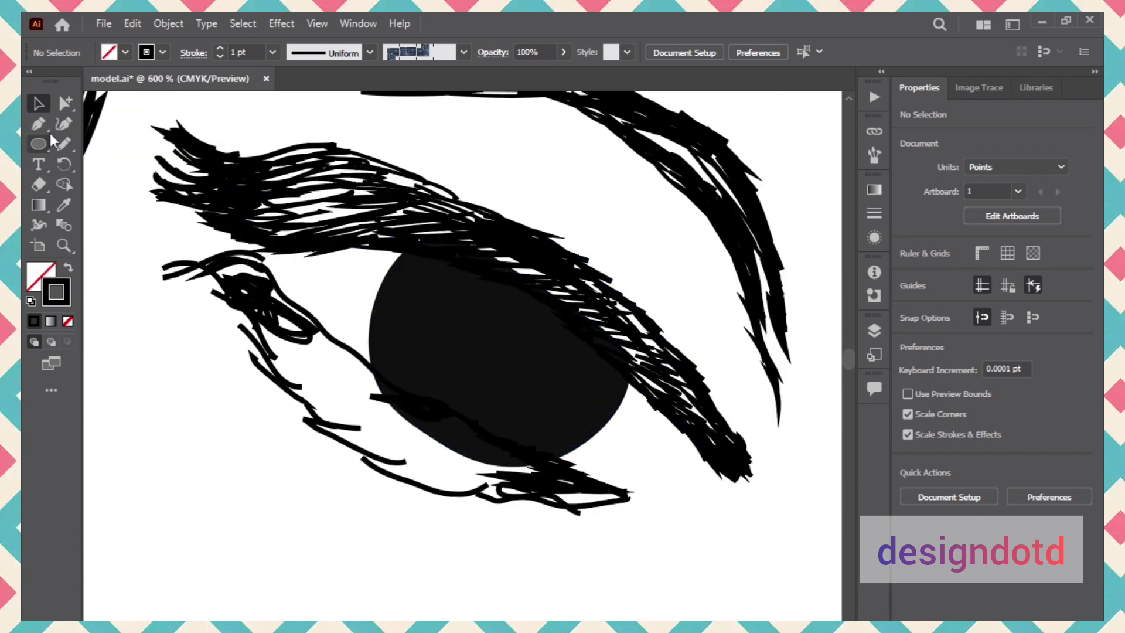
left_click(65, 145)
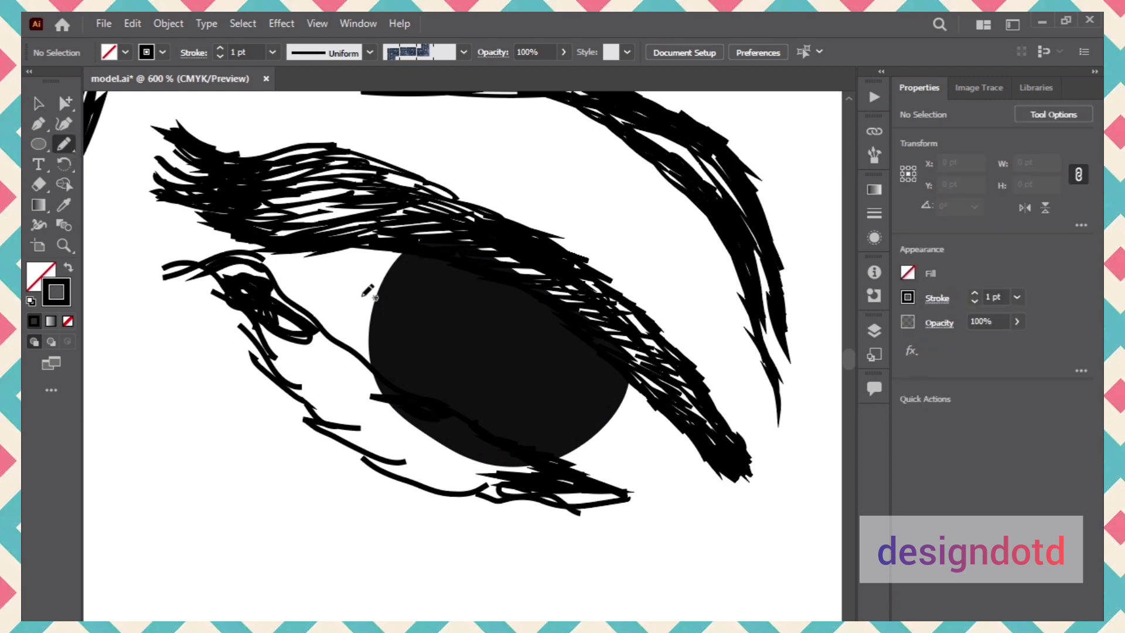
mouse_move(296, 326)
left_mouse_down()
mouse_move(364, 366)
mouse_move(316, 342)
mouse_move(360, 375)
mouse_move(300, 340)
mouse_move(351, 378)
mouse_move(281, 331)
mouse_move(359, 401)
mouse_move(314, 410)
mouse_move(404, 434)
mouse_move(387, 443)
mouse_move(410, 450)
mouse_move(366, 446)
mouse_move(388, 433)
left_mouse_up()
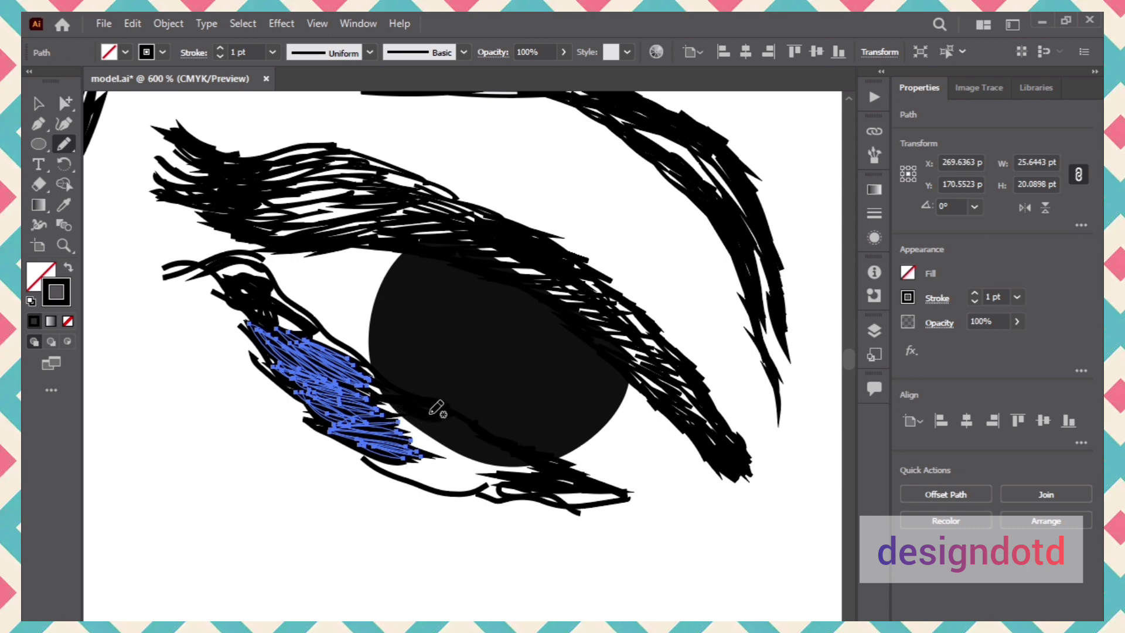
left_click(220, 55)
left_click(220, 55)
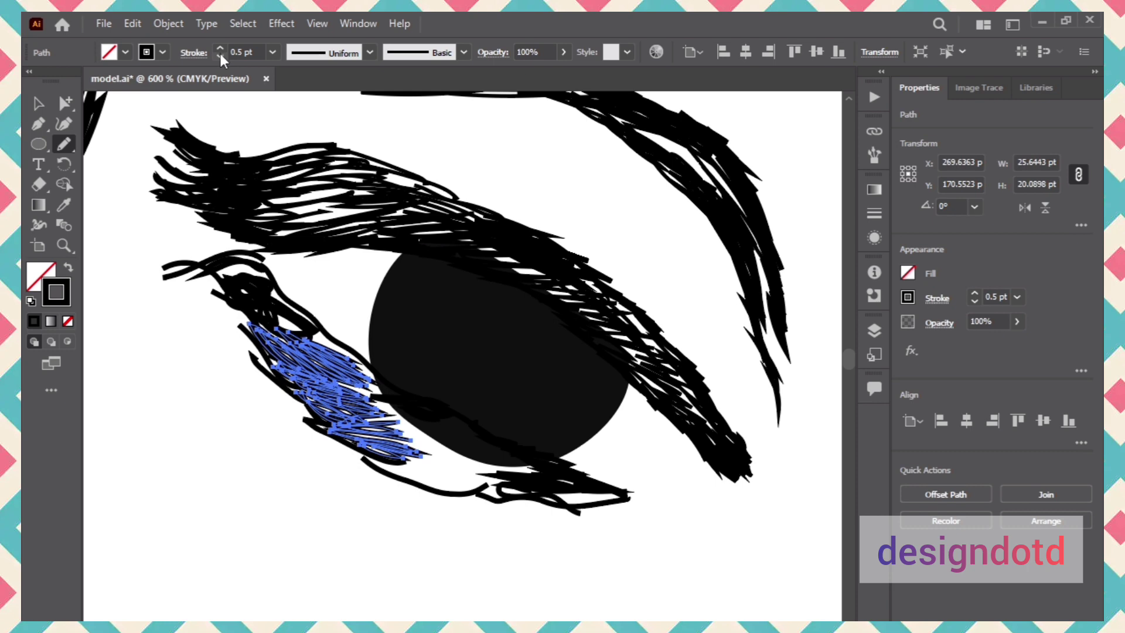
- Shade the rest of that lower eyelid below the iris and out to its pointed outer corner with dense 0.5 pt Pencil strokes
mouse_move(433, 444)
left_mouse_down()
mouse_move(520, 476)
mouse_move(544, 472)
mouse_move(401, 407)
mouse_move(434, 427)
mouse_move(428, 440)
mouse_move(470, 459)
mouse_move(407, 457)
mouse_move(486, 472)
mouse_move(374, 463)
mouse_move(478, 478)
mouse_move(432, 487)
mouse_move(499, 475)
mouse_move(443, 482)
mouse_move(489, 490)
left_mouse_up()
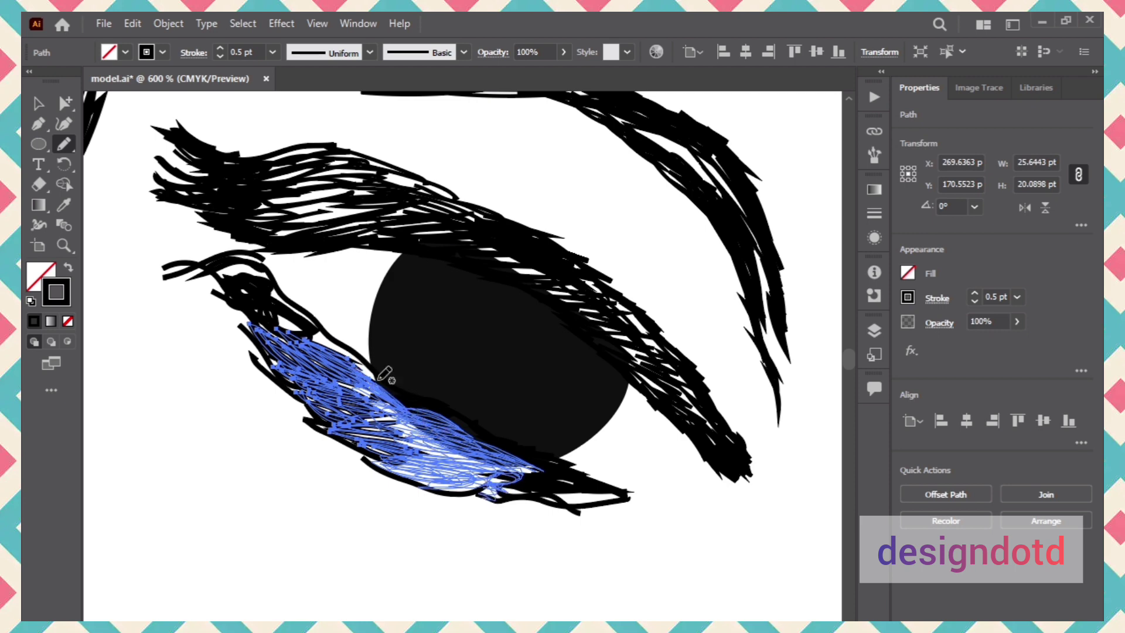
mouse_move(354, 359)
left_mouse_down()
mouse_move(295, 331)
mouse_move(324, 338)
mouse_move(213, 282)
mouse_move(248, 252)
left_mouse_up()
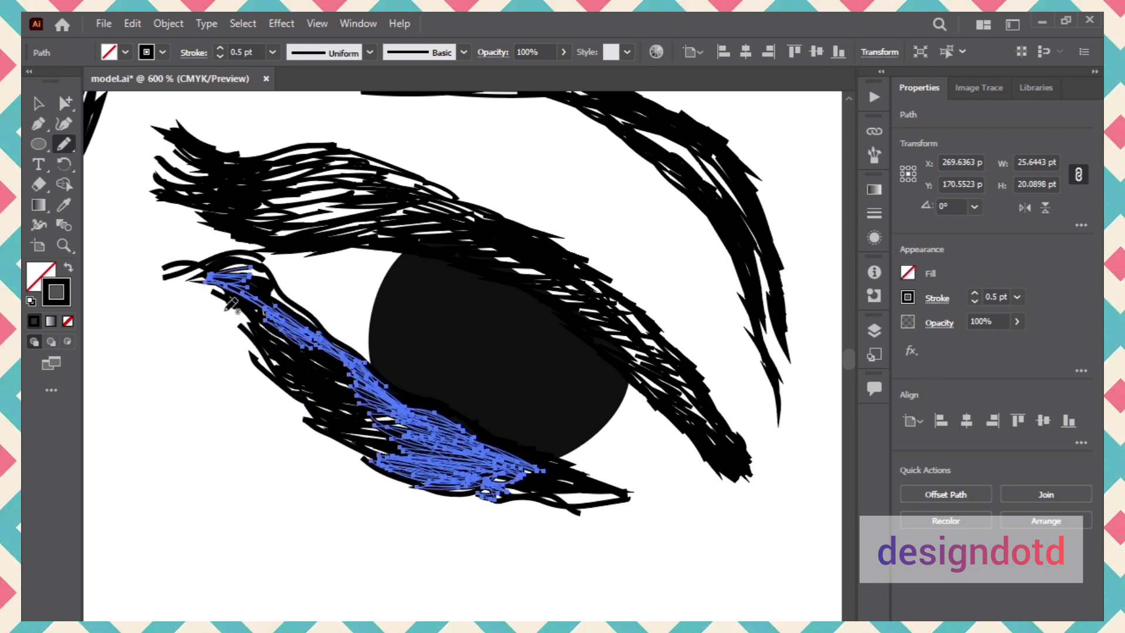
mouse_move(225, 310)
left_mouse_down()
mouse_move(227, 269)
mouse_move(256, 269)
mouse_move(218, 267)
mouse_move(252, 265)
mouse_move(259, 273)
mouse_move(229, 268)
mouse_move(264, 279)
mouse_move(216, 274)
mouse_move(283, 305)
mouse_move(267, 286)
mouse_move(297, 314)
mouse_move(235, 249)
mouse_move(256, 260)
mouse_move(180, 268)
mouse_move(215, 280)
mouse_move(211, 290)
mouse_move(159, 278)
mouse_move(211, 289)
mouse_move(201, 267)
mouse_move(233, 282)
mouse_move(242, 312)
mouse_move(214, 282)
mouse_move(241, 302)
mouse_move(265, 349)
mouse_move(234, 319)
mouse_move(292, 390)
mouse_move(266, 371)
mouse_move(334, 388)
mouse_move(349, 421)
mouse_move(398, 453)
mouse_move(366, 429)
left_mouse_up()
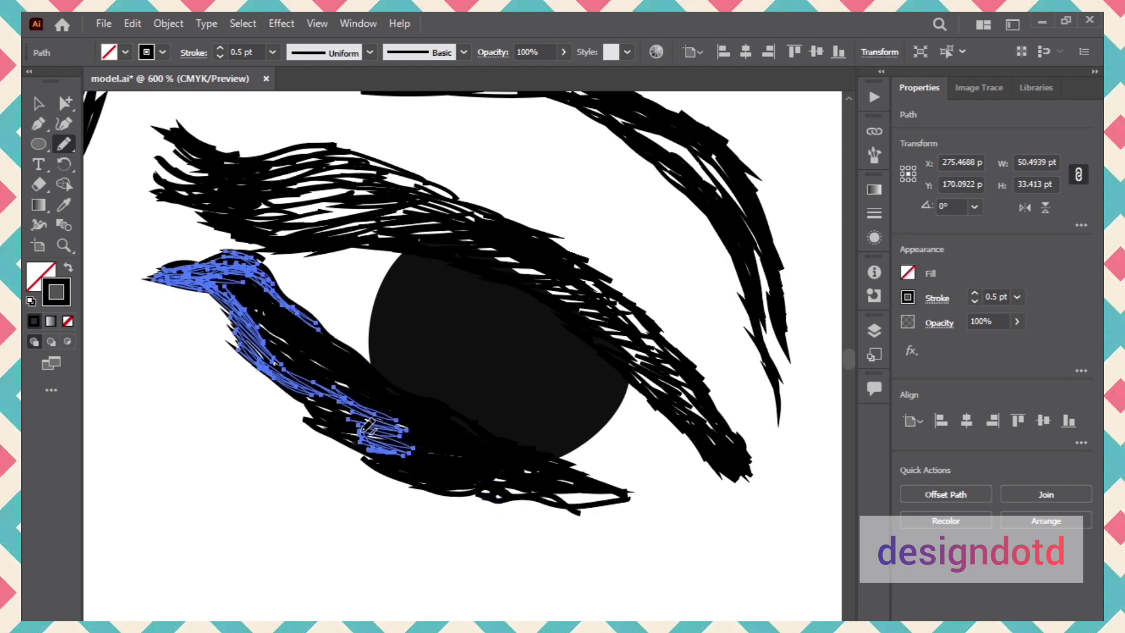
left_click(27, 109)
left_click(253, 504)
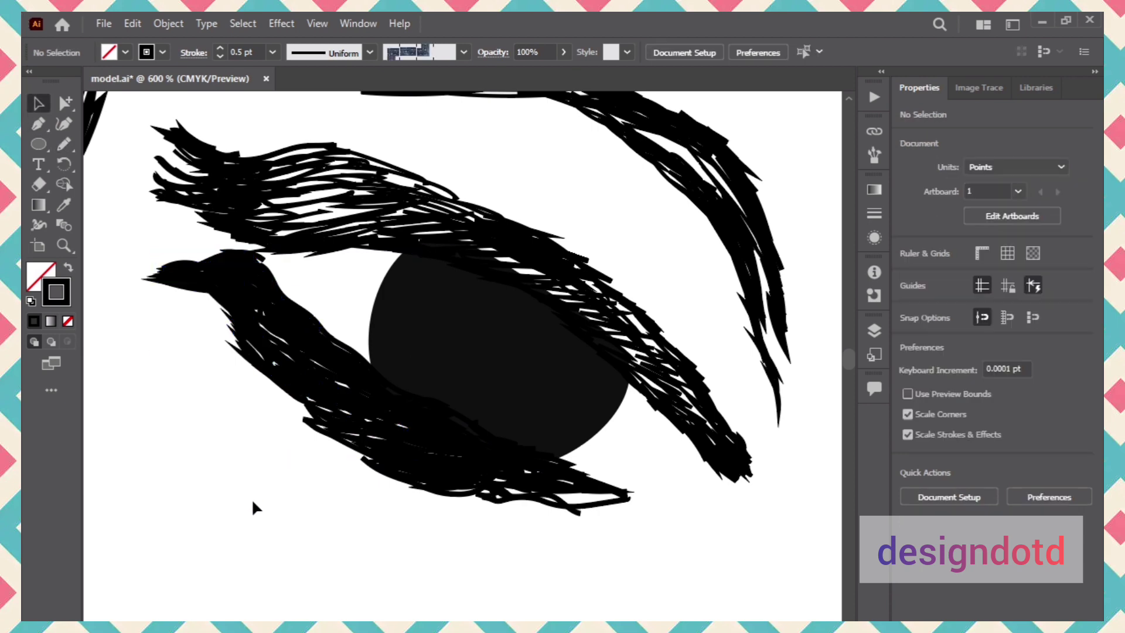
- Examine the reshaded lower eyelid against the rest of the face and the whole portrait
key("ctrl+minus")
key("ctrl+minus")
key("ctrl+minus")
key("ctrl+minus")
key("ctrl+minus")
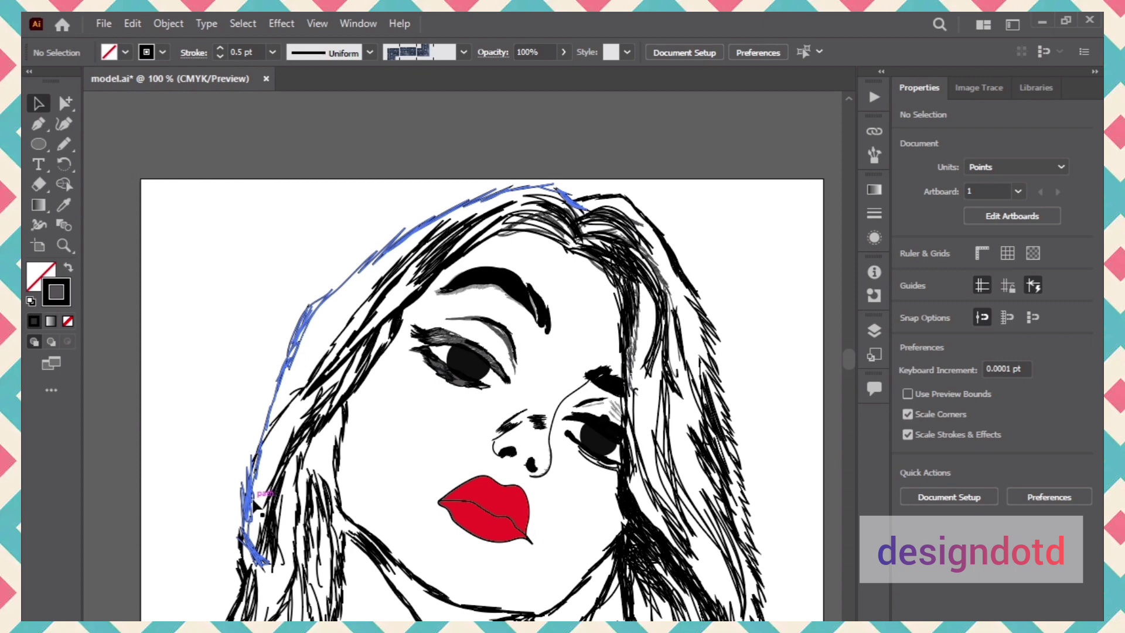
key("ctrl+plus")
key("ctrl+plus")
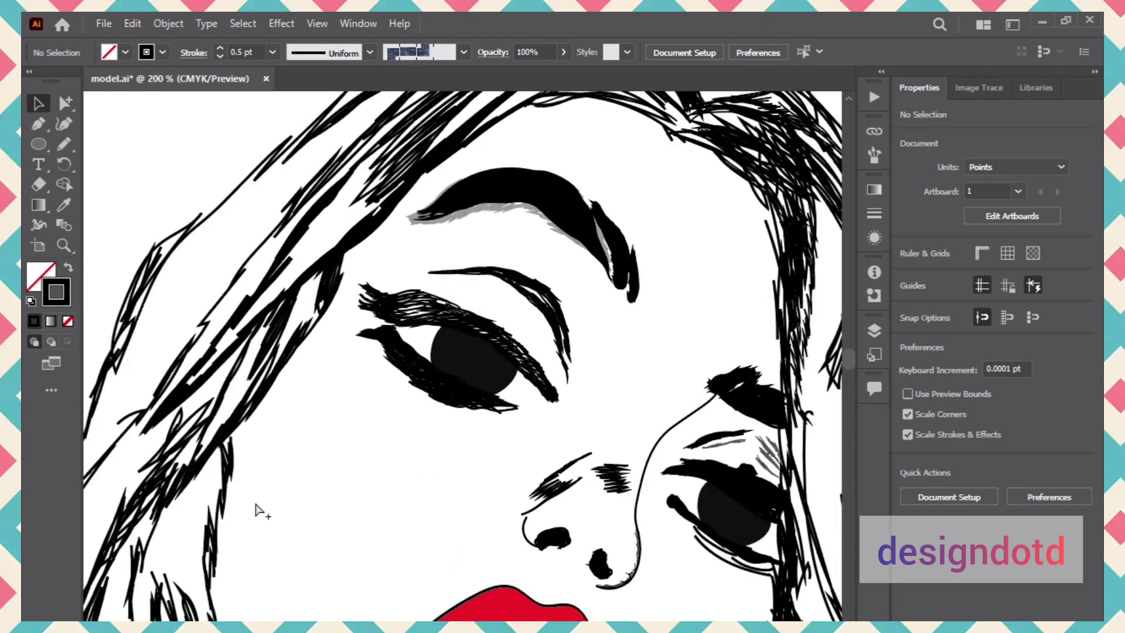
key("ctrl+minus")
key("ctrl+minus")
key("ctrl+minus")
key("ctrl+minus")
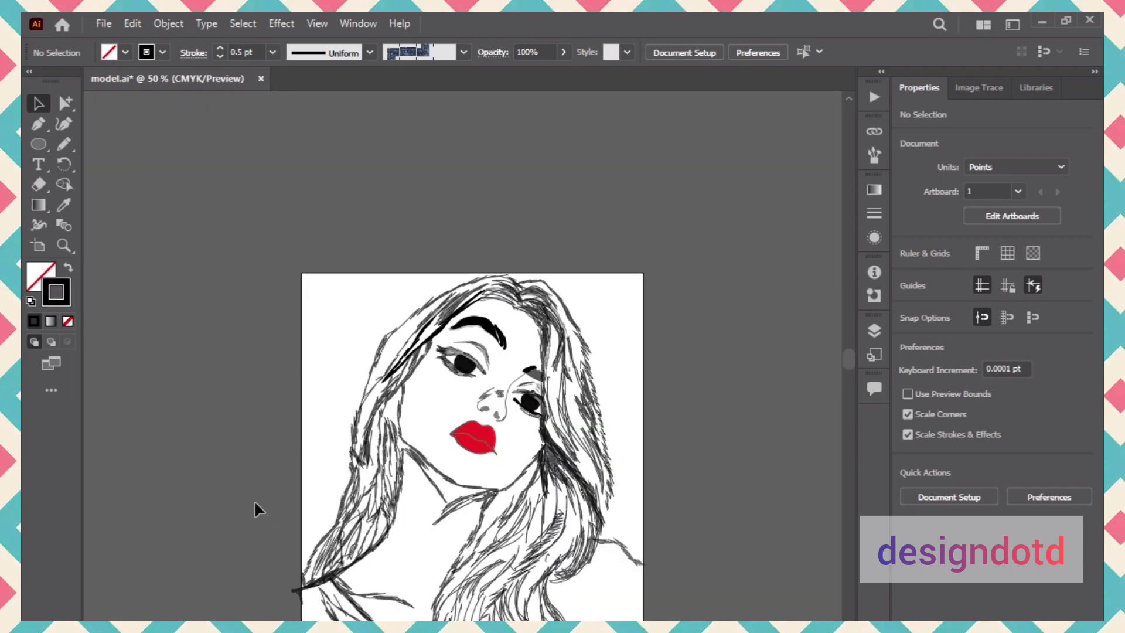
- Select all the artwork of the portrait, from the hair down to the shoulders, and bring up the commands available for it
scroll(254, 501, "down", 4)
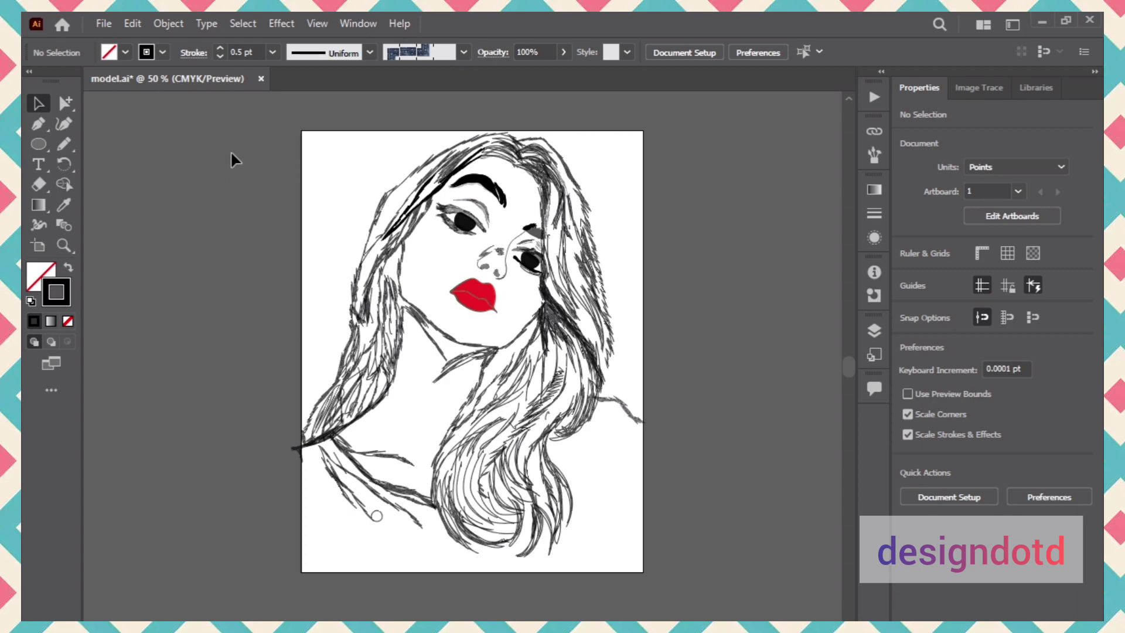
mouse_move(360, 212)
left_mouse_down()
mouse_move(617, 402)
mouse_move(692, 567)
left_mouse_up()
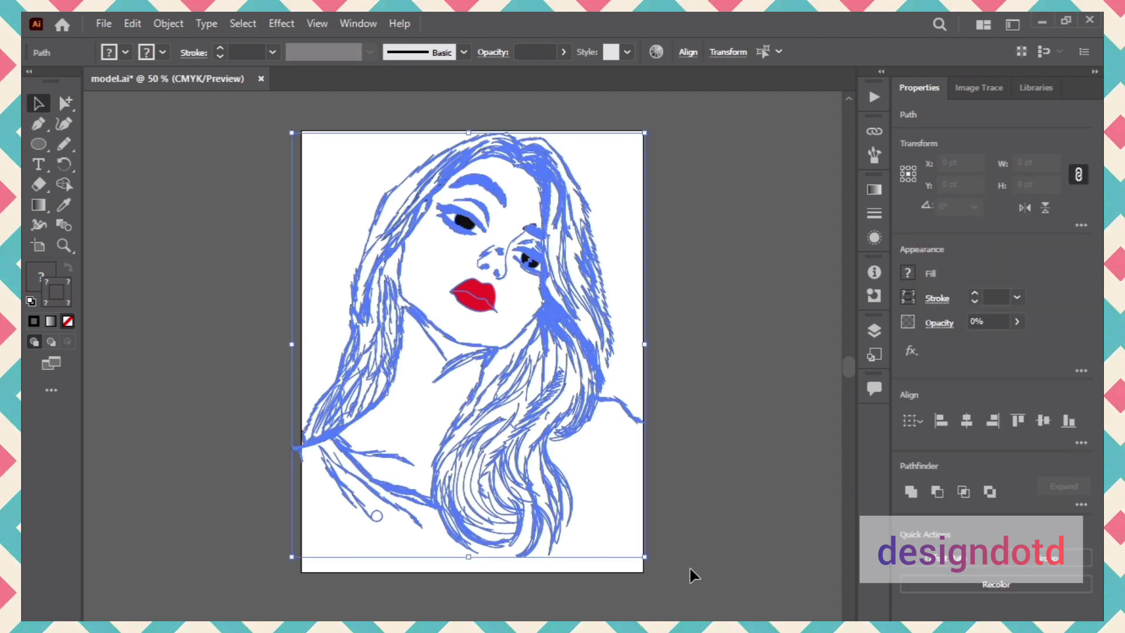
right_click(489, 456)
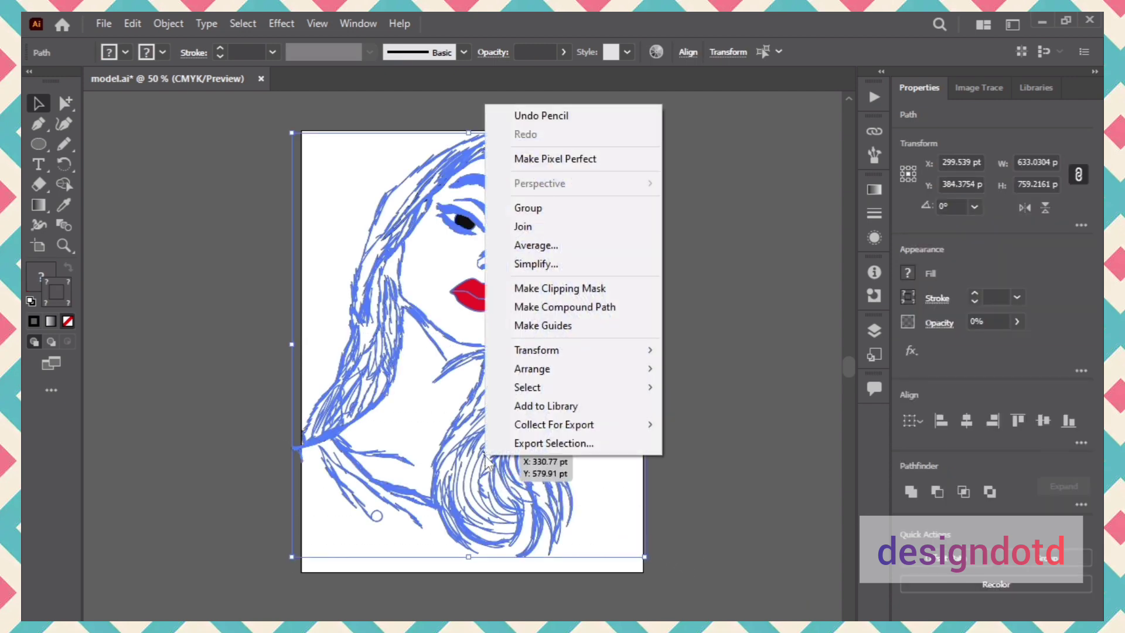